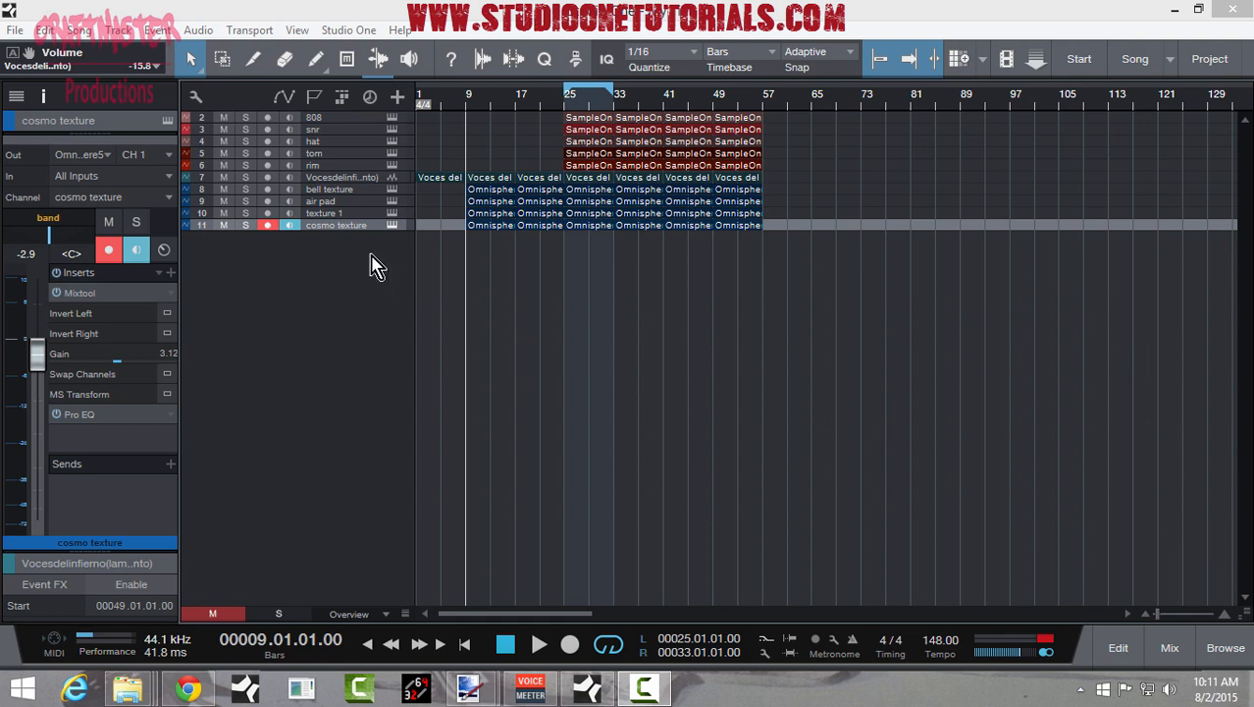
- Play the song from around bar 8 and stretch the loop range to span bars 9 to 57
click(462, 102)
key(space)
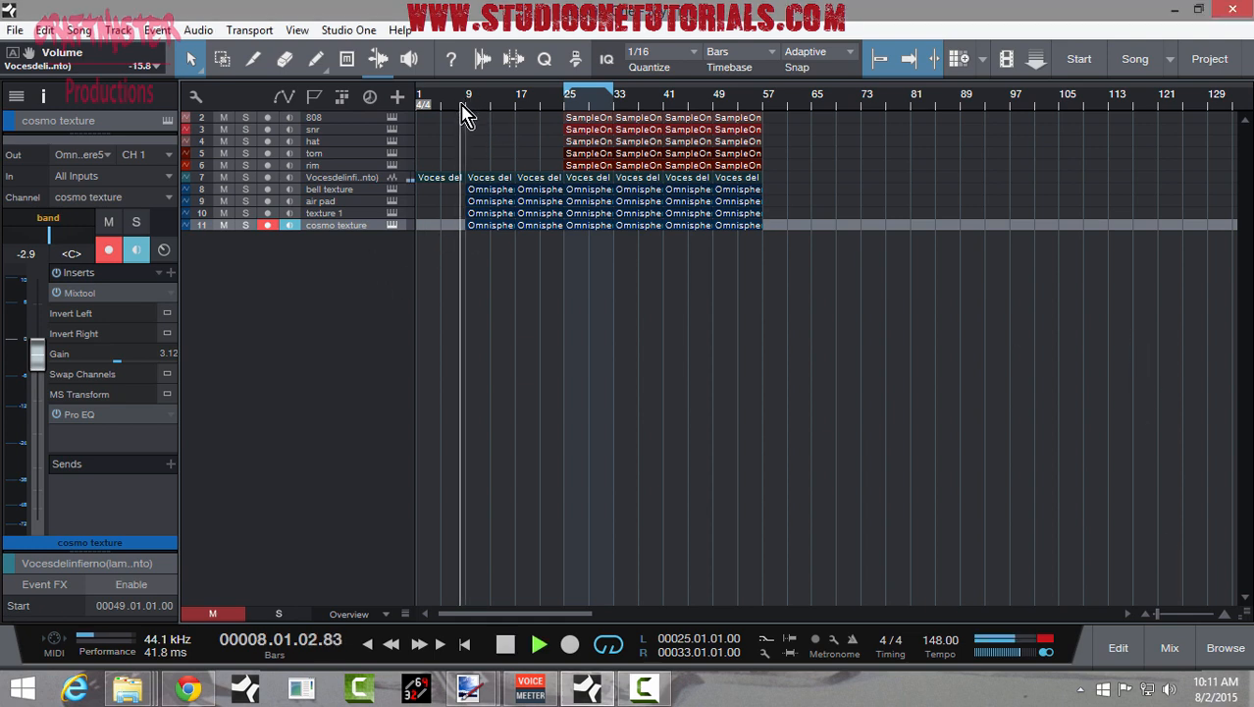
key(comma)
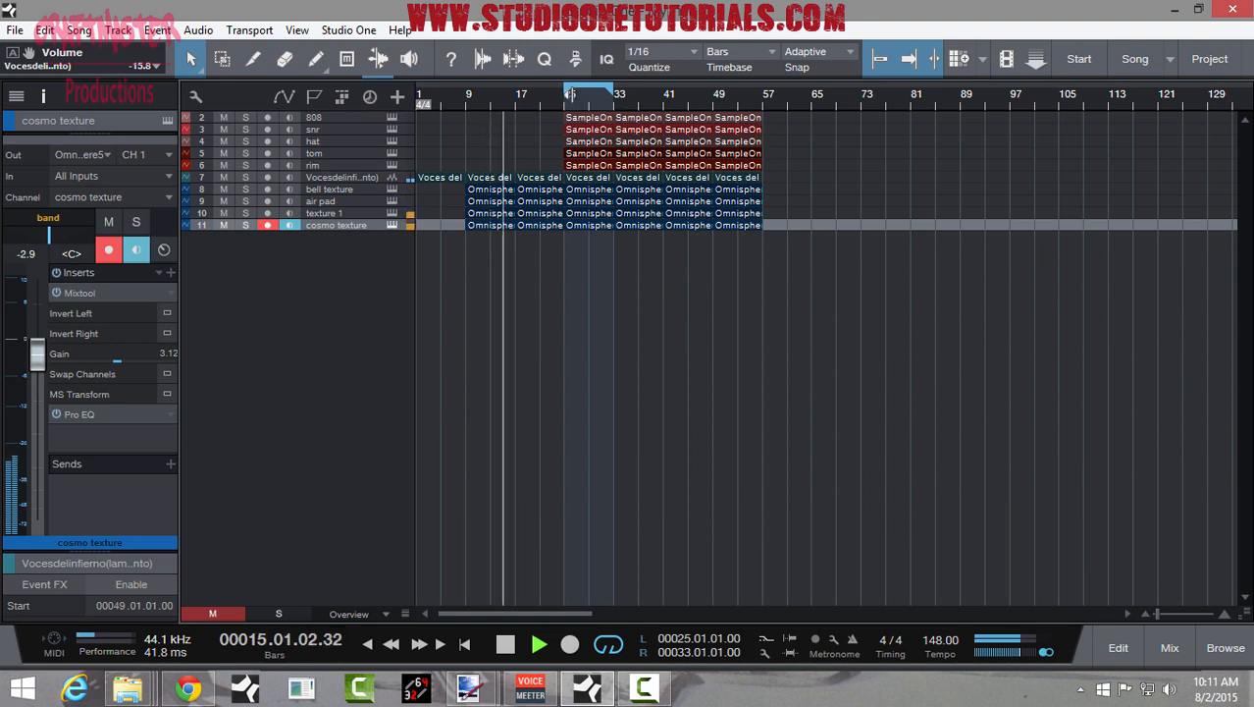
drag(493, 110, 468, 98)
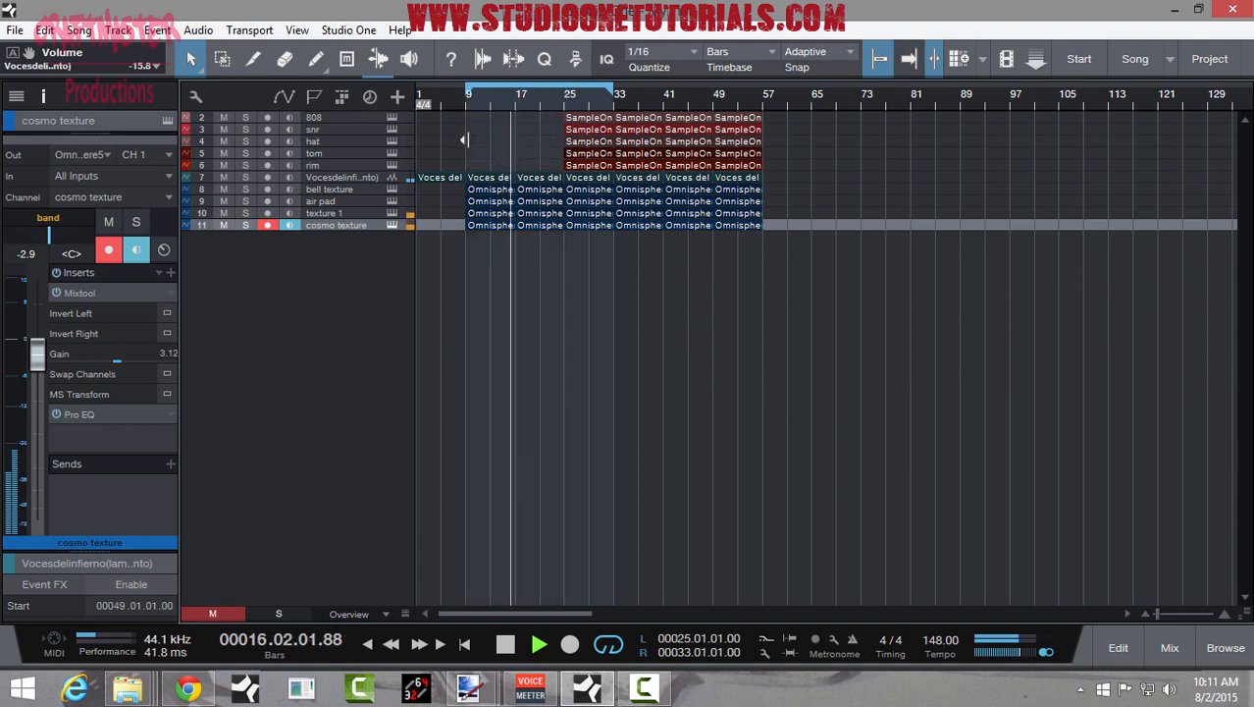
drag(612, 95, 765, 96)
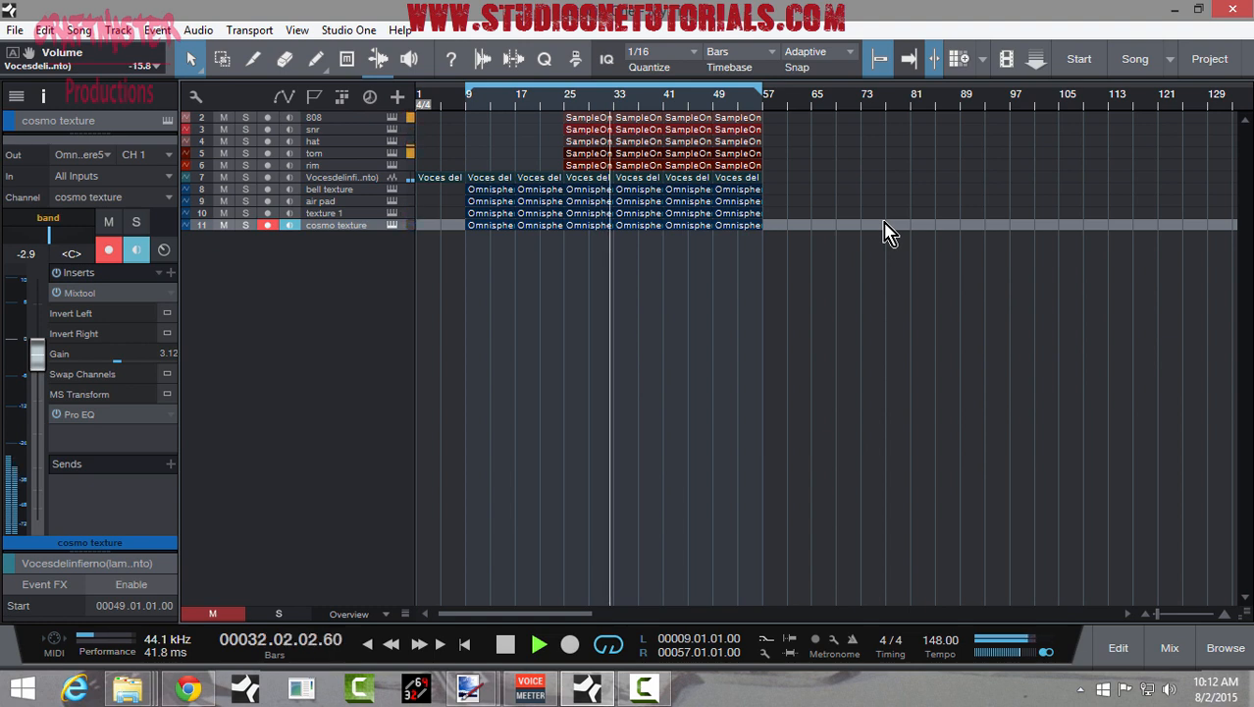
key(space)
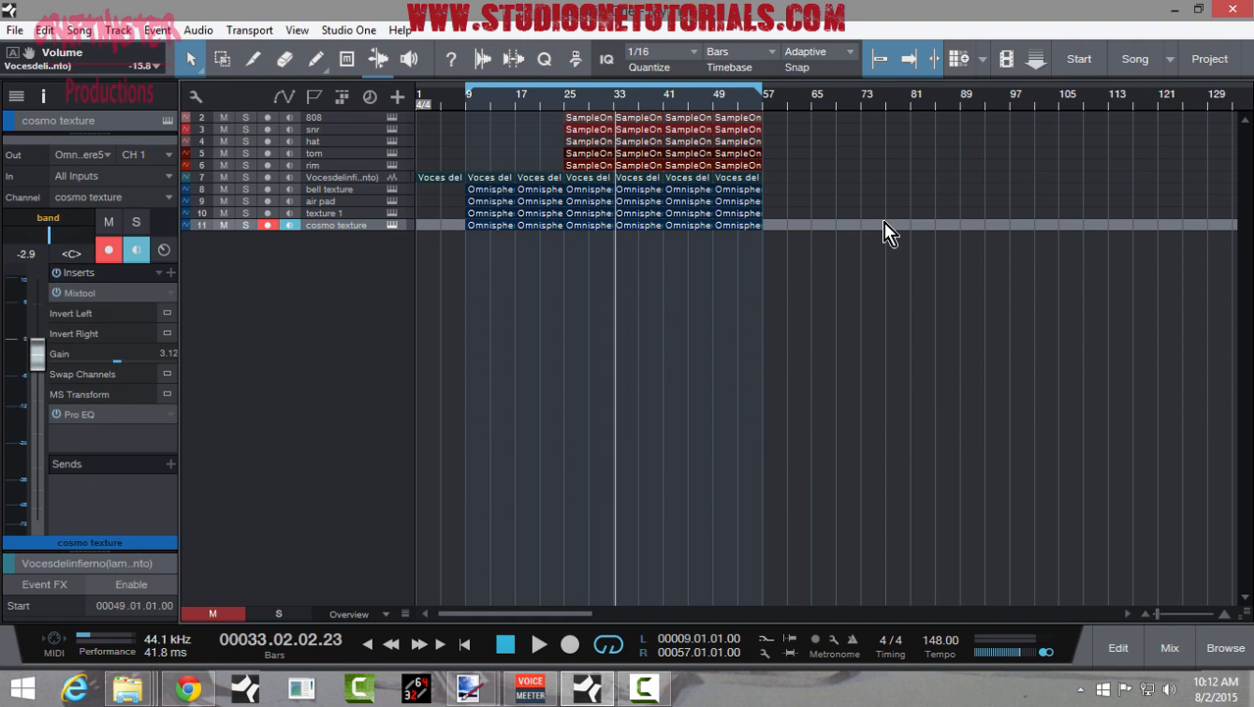
- Play the intro from the beginning of the song and stop within the vocal sample's first clip
key(Home)
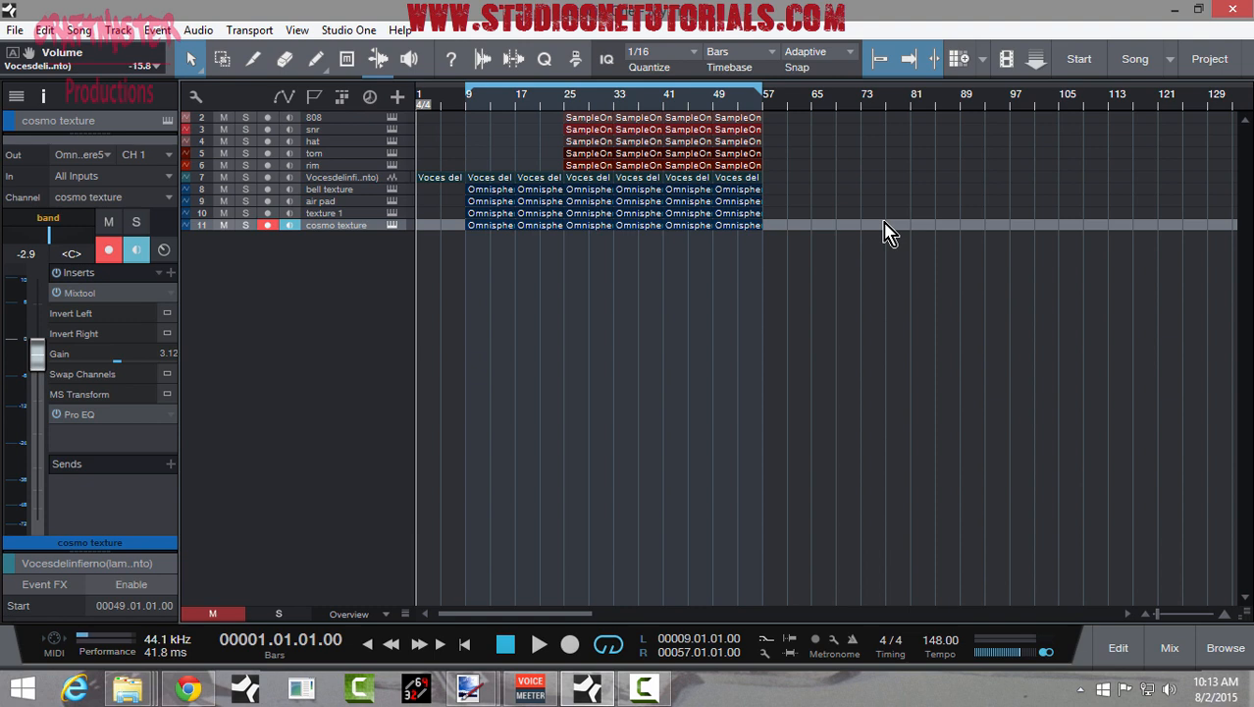
key(space)
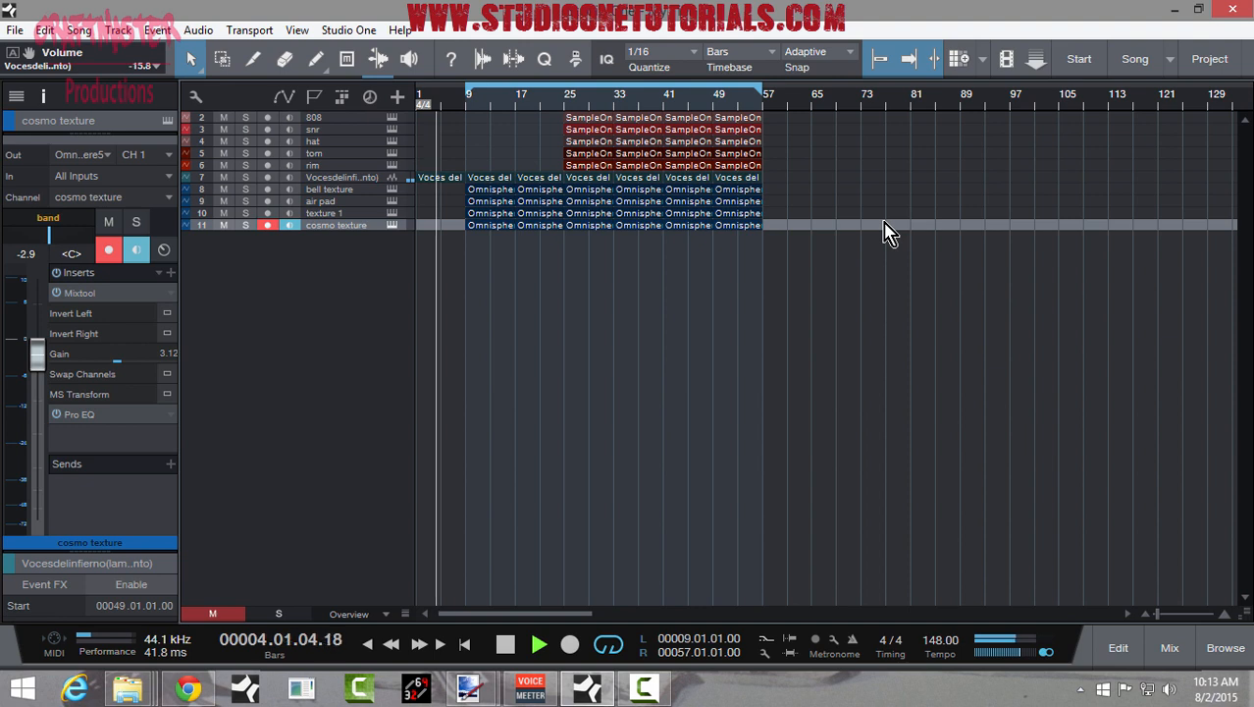
key(space)
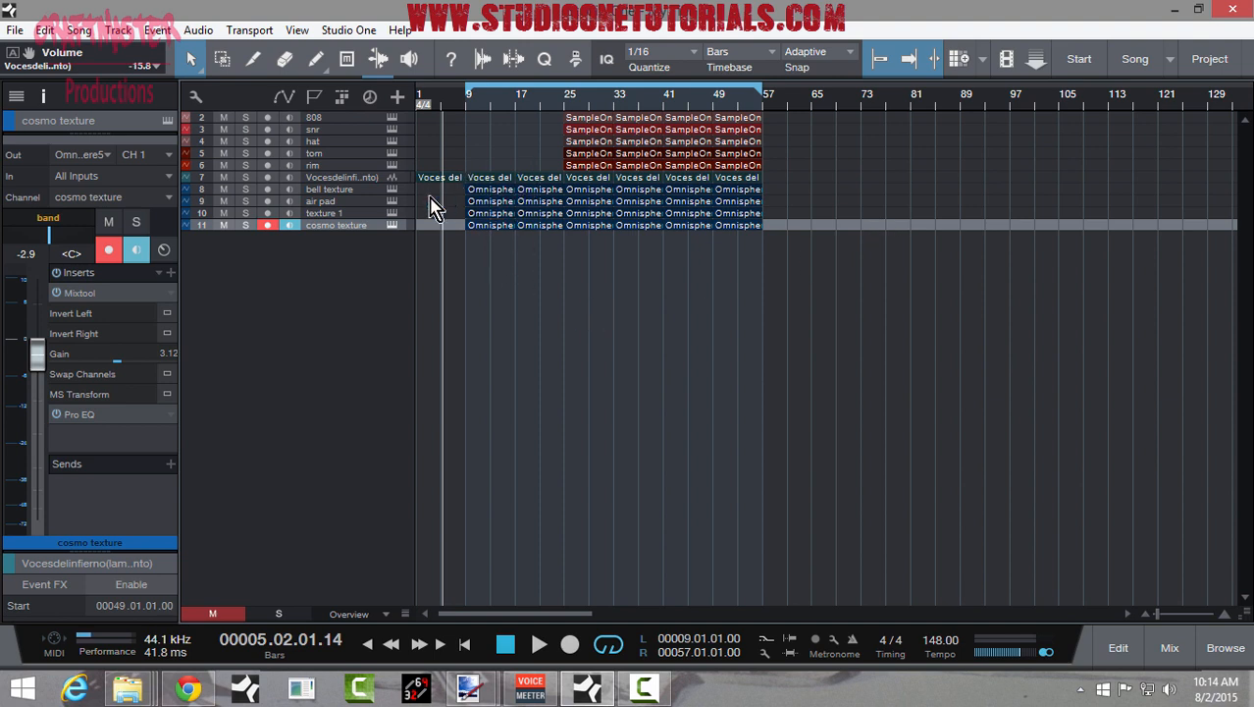
- Enlarge the bell texture track and play it soloed from bar 9
drag(380, 192, 377, 281)
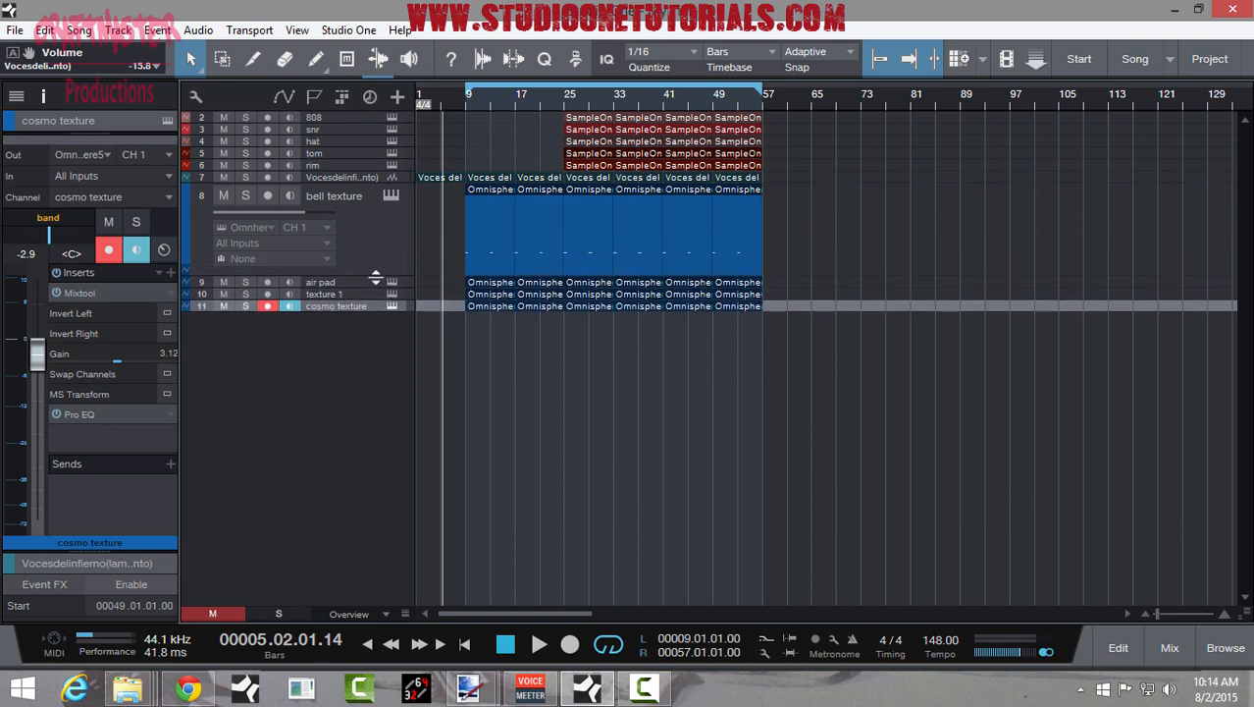
click(246, 196)
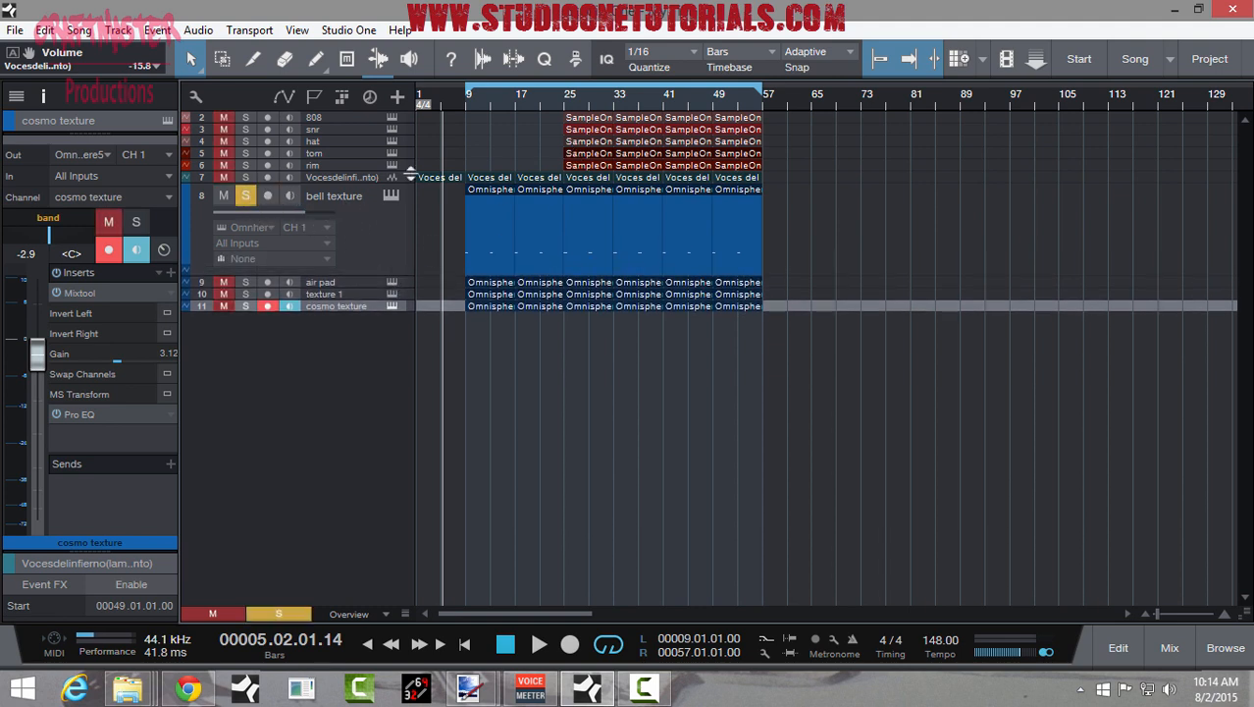
click(469, 106)
key(space)
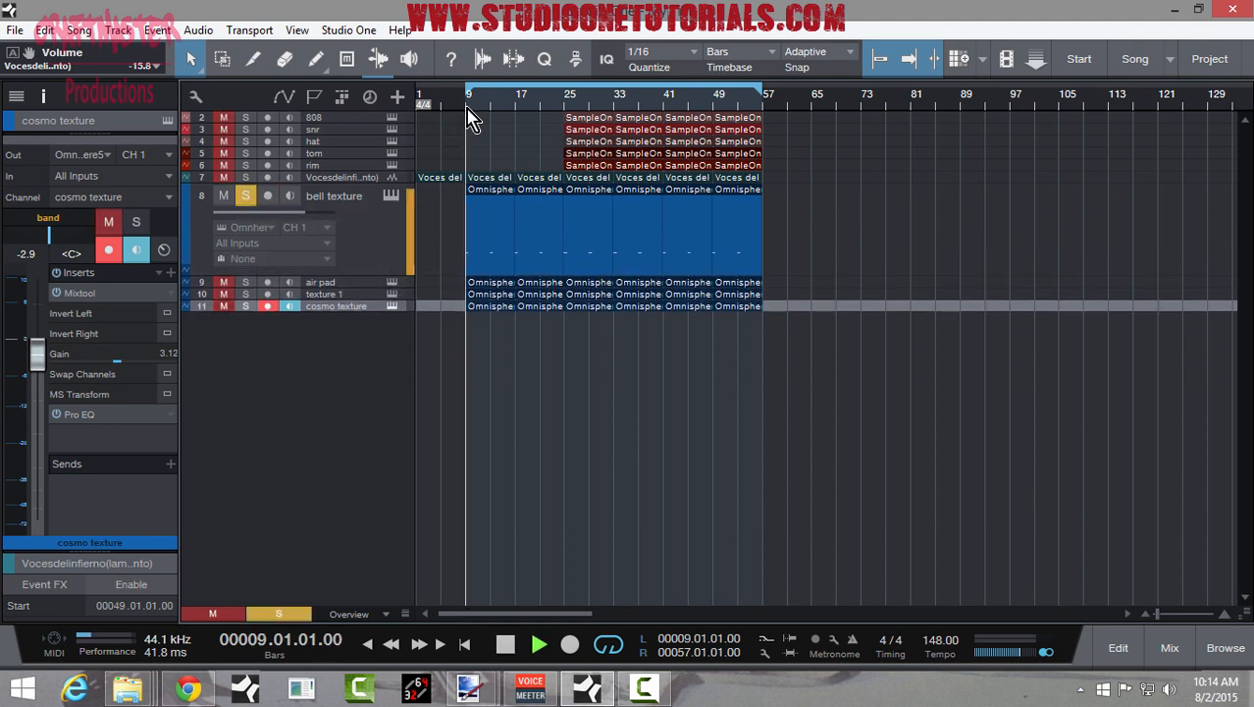
- Open the bell texture clip at bar 9 in the note editor, sized to keep both its notes and the tracks in view
double_click(501, 253)
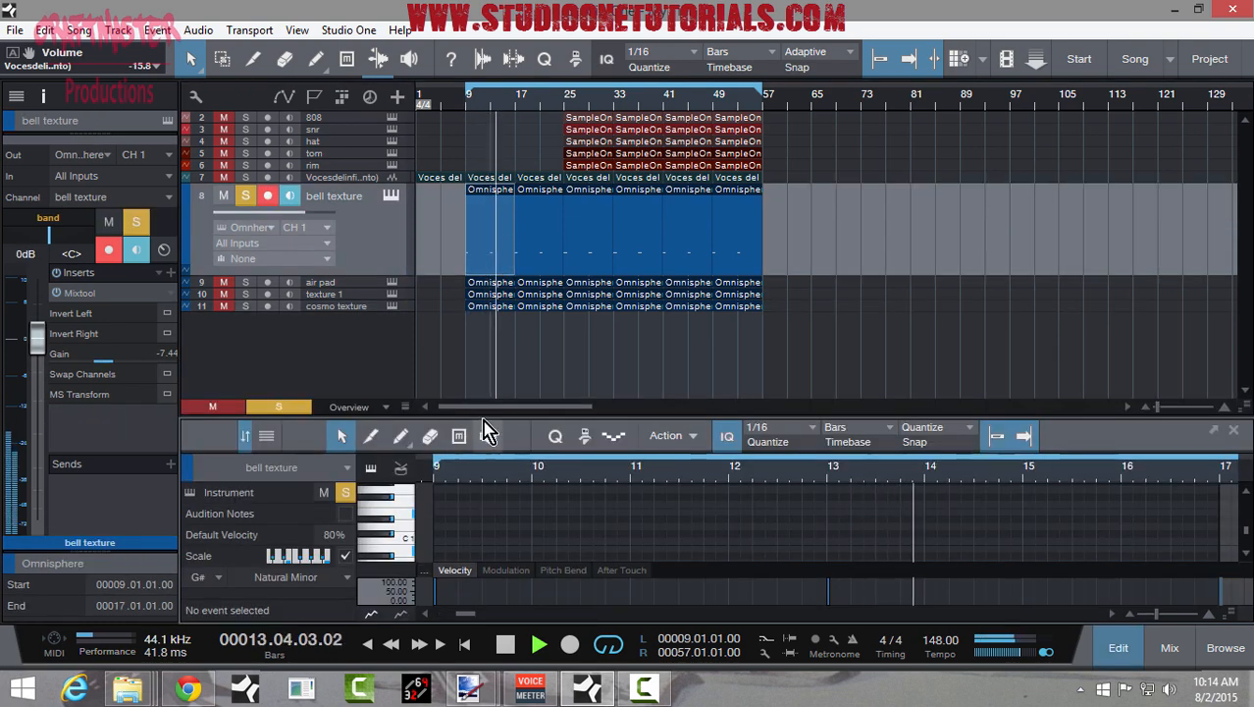
drag(489, 416, 496, 243)
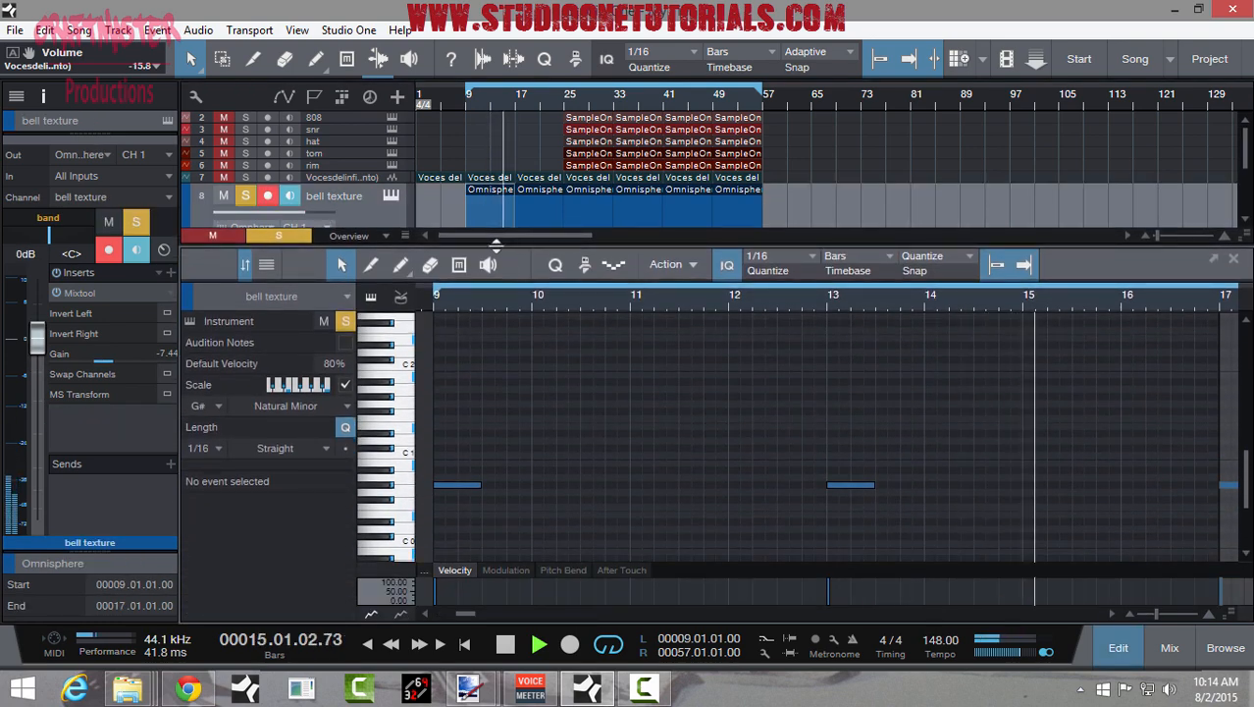
key(space)
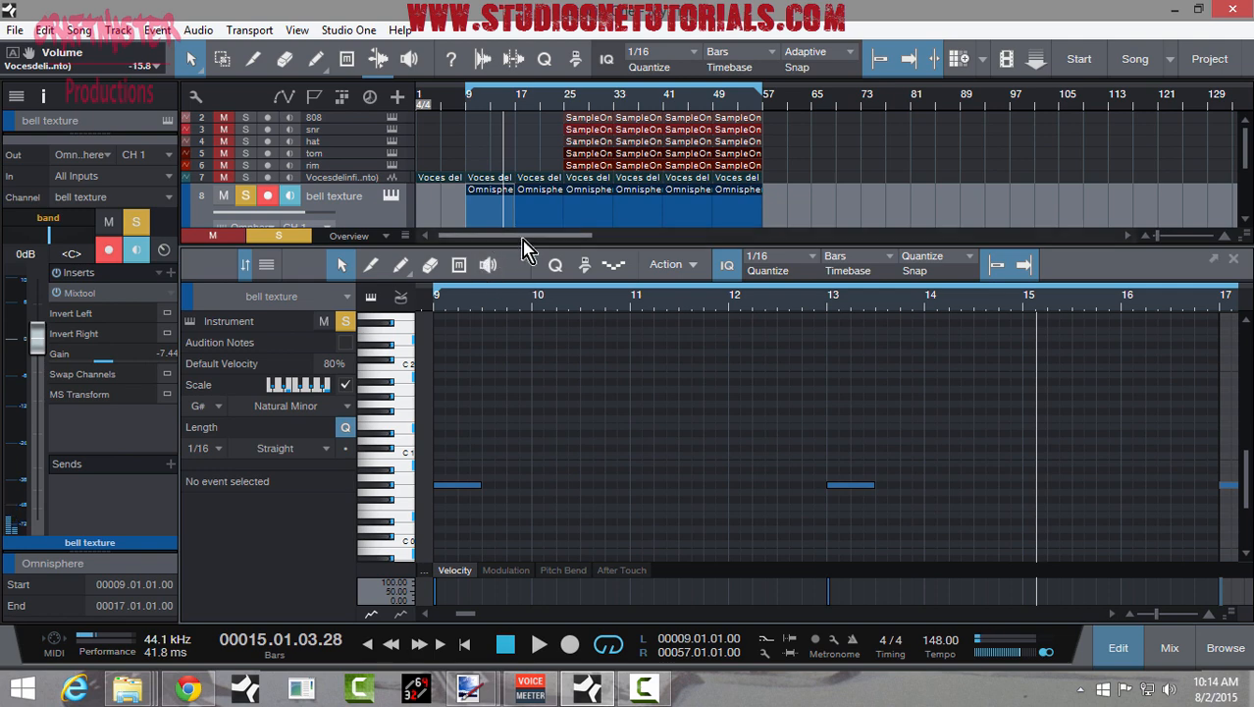
drag(523, 243, 524, 331)
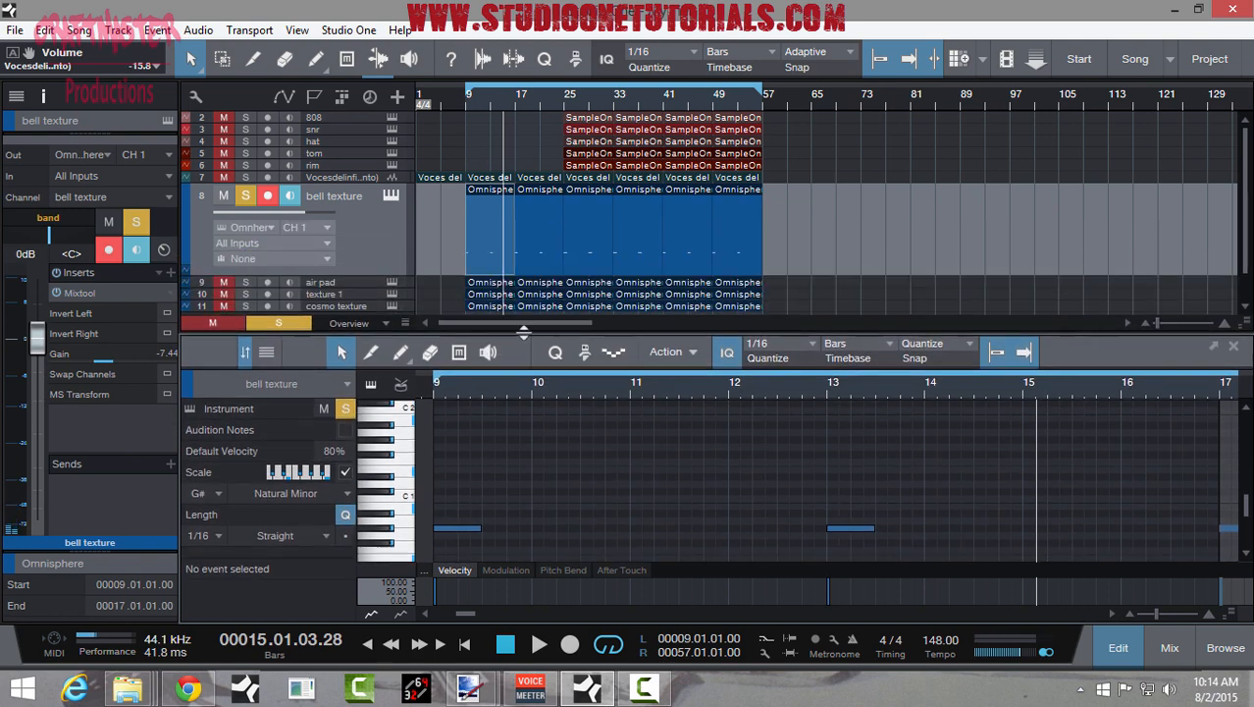
- Open the bell texture track's Omnisphere instrument and examine the Category, Type and Mood attributes of its Anapluck Bellz patch
click(391, 196)
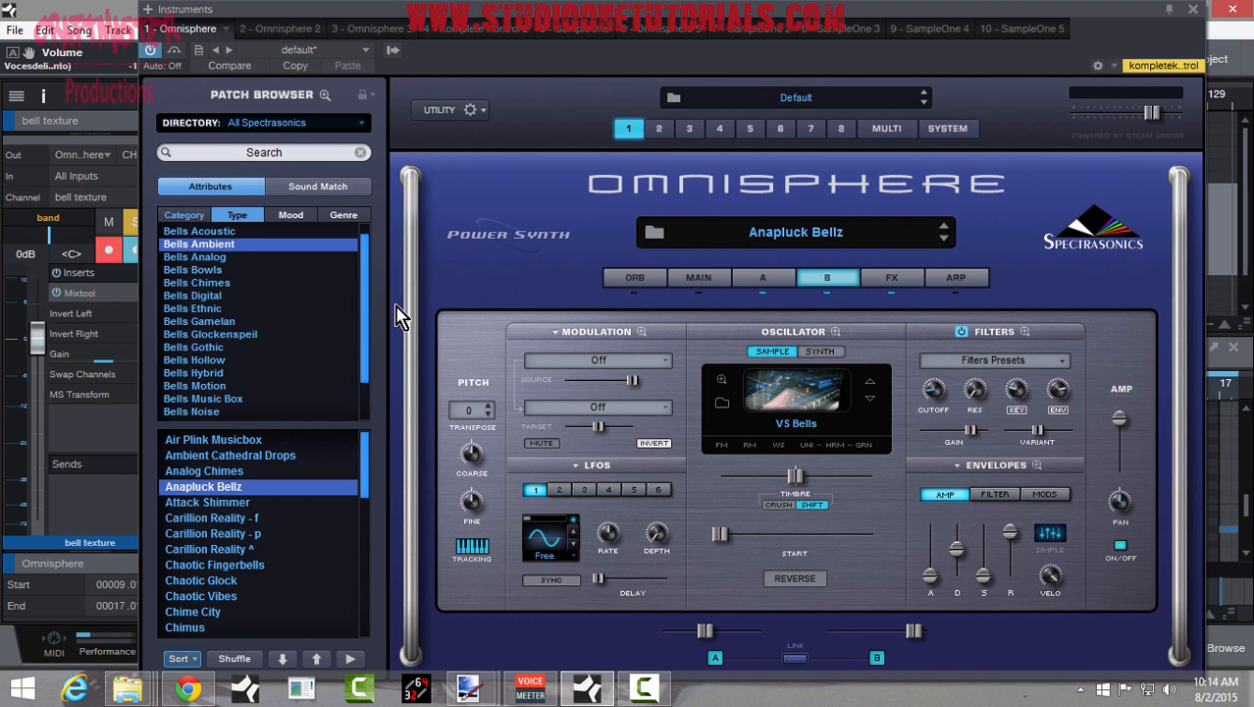
click(196, 216)
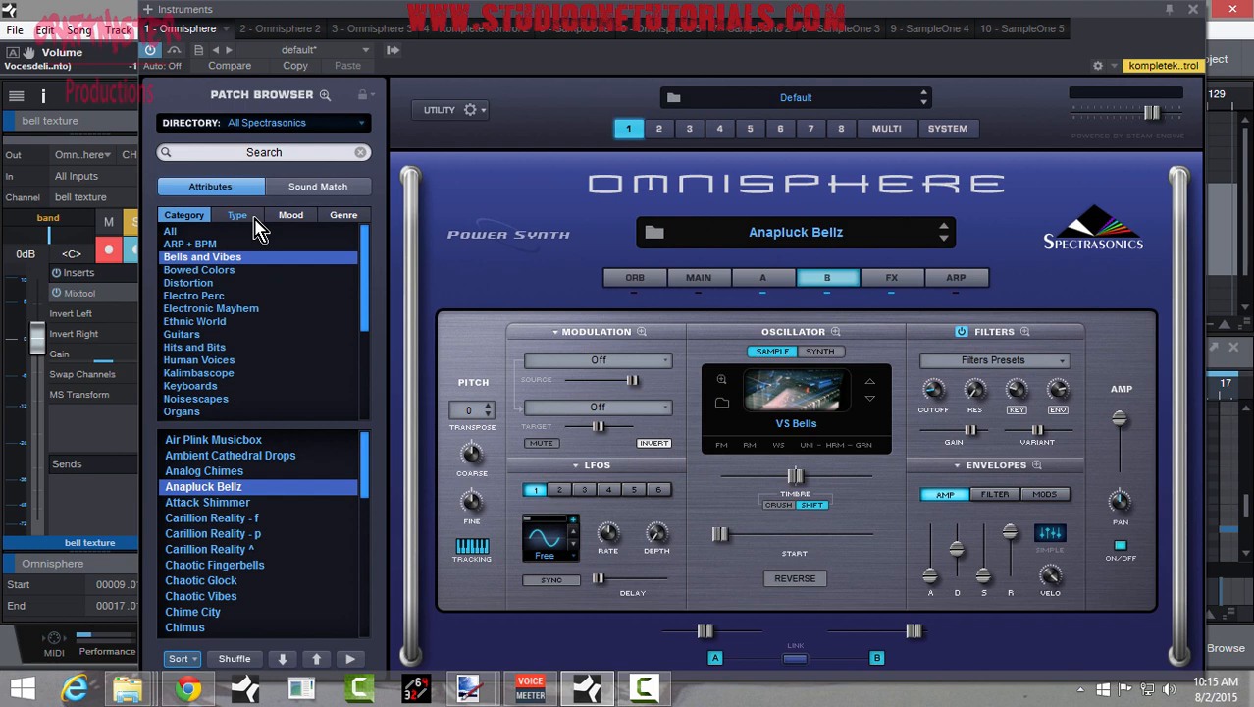
click(241, 218)
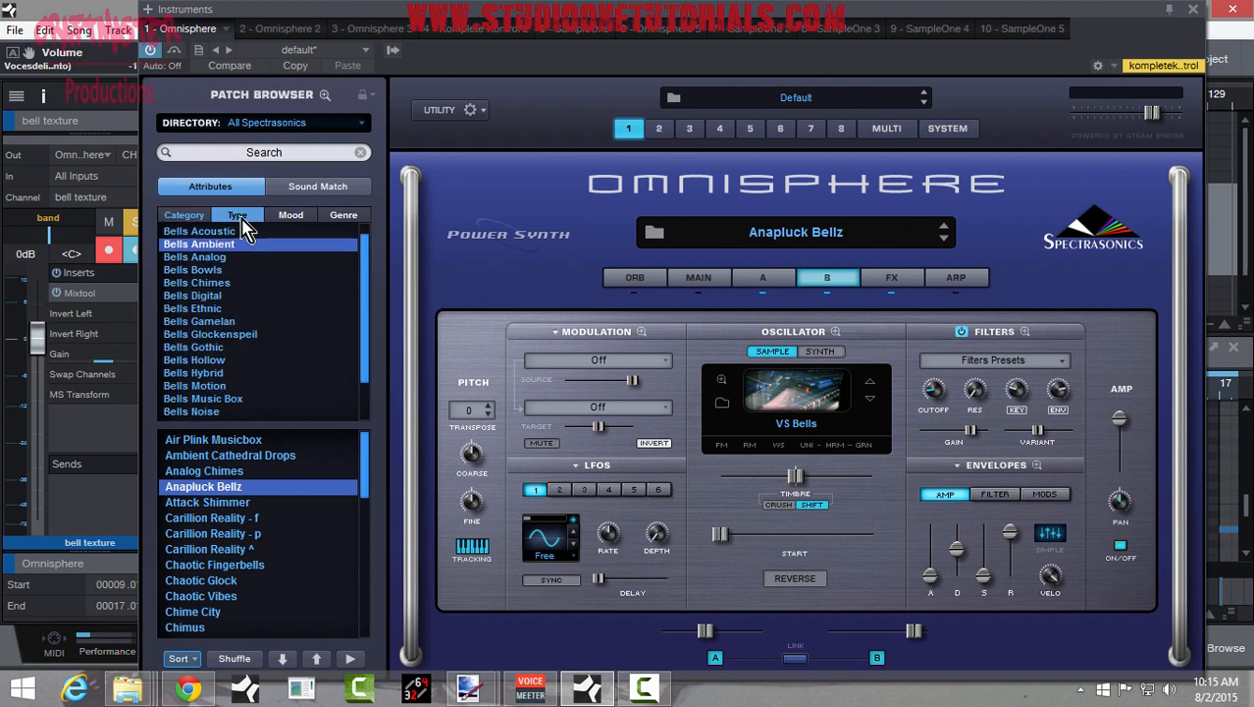
click(202, 217)
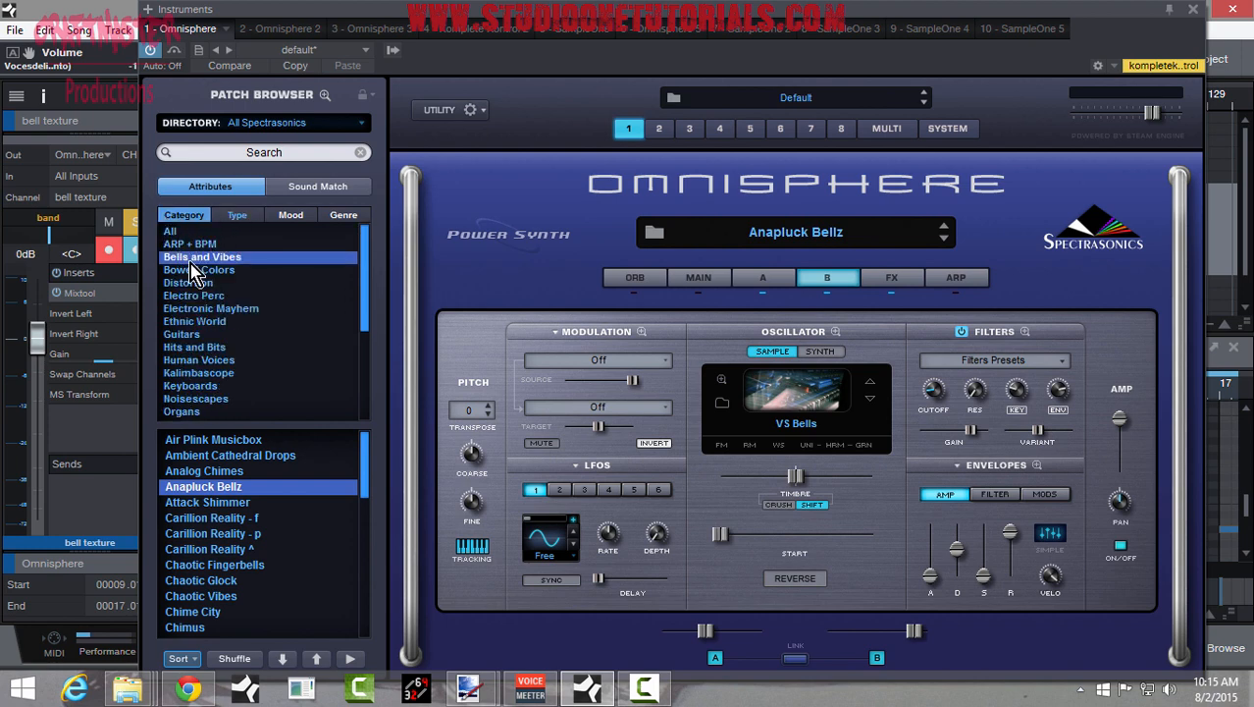
click(238, 216)
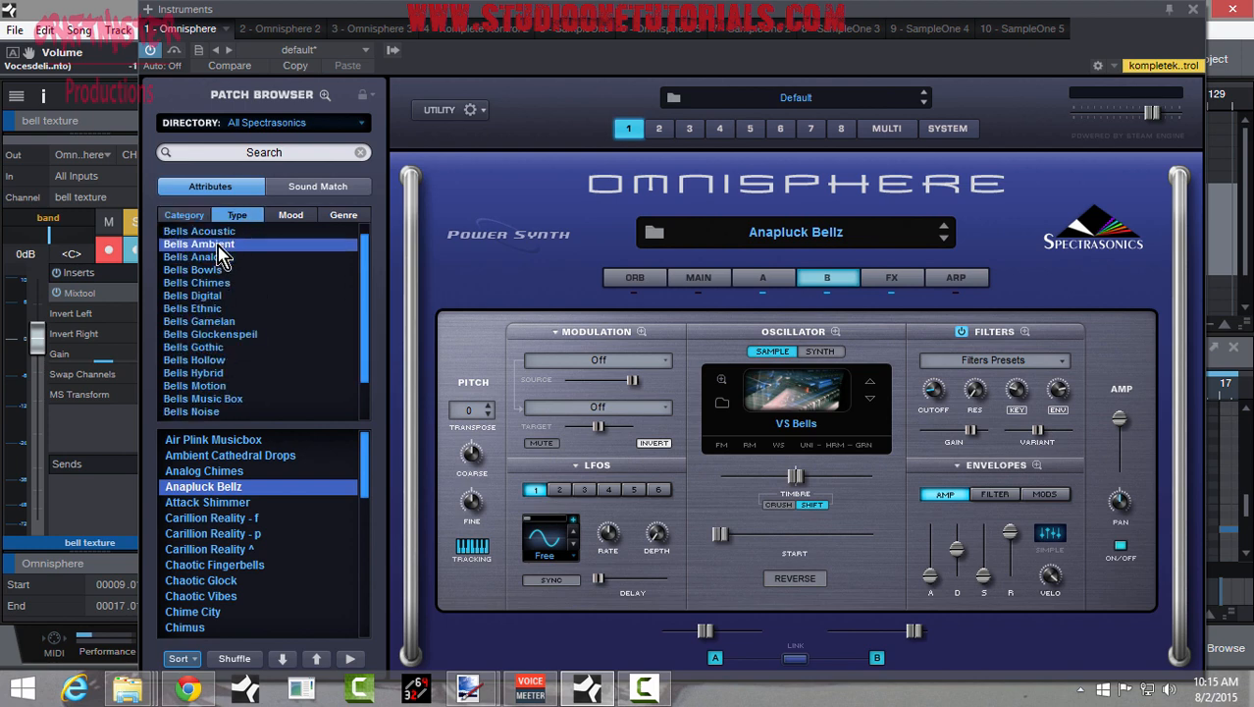
click(292, 216)
scroll(238, 294, down, 3)
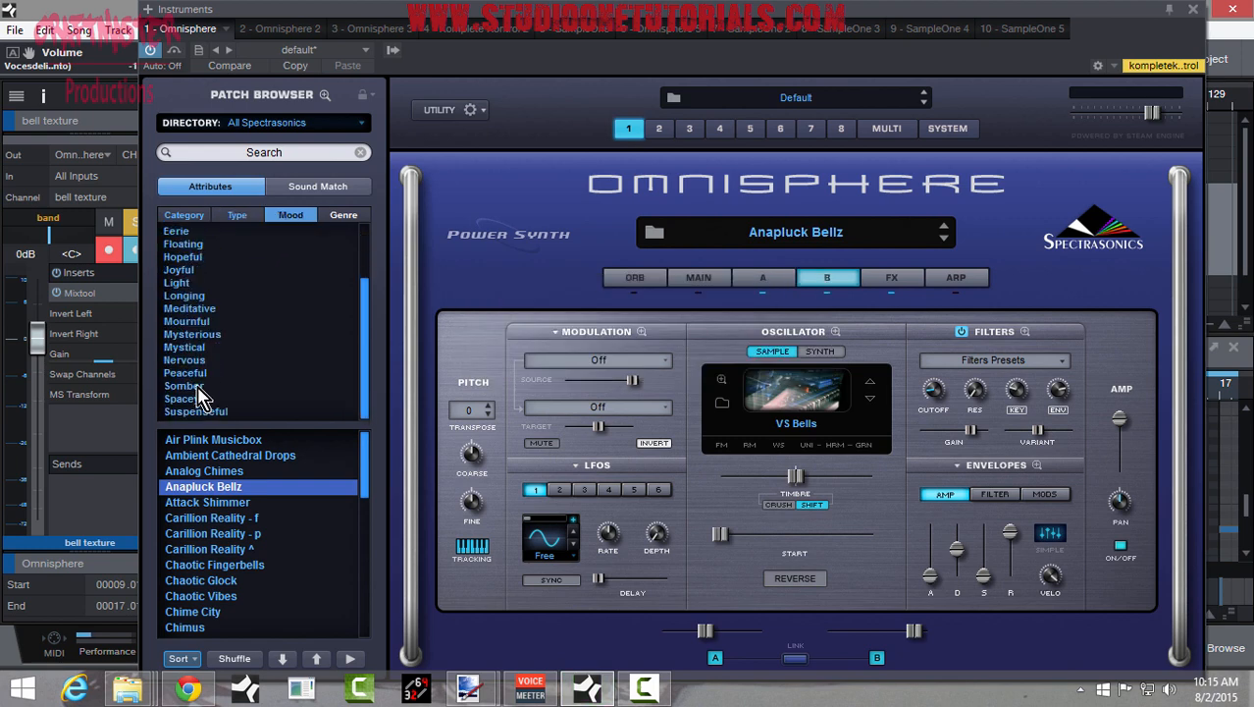
click(192, 215)
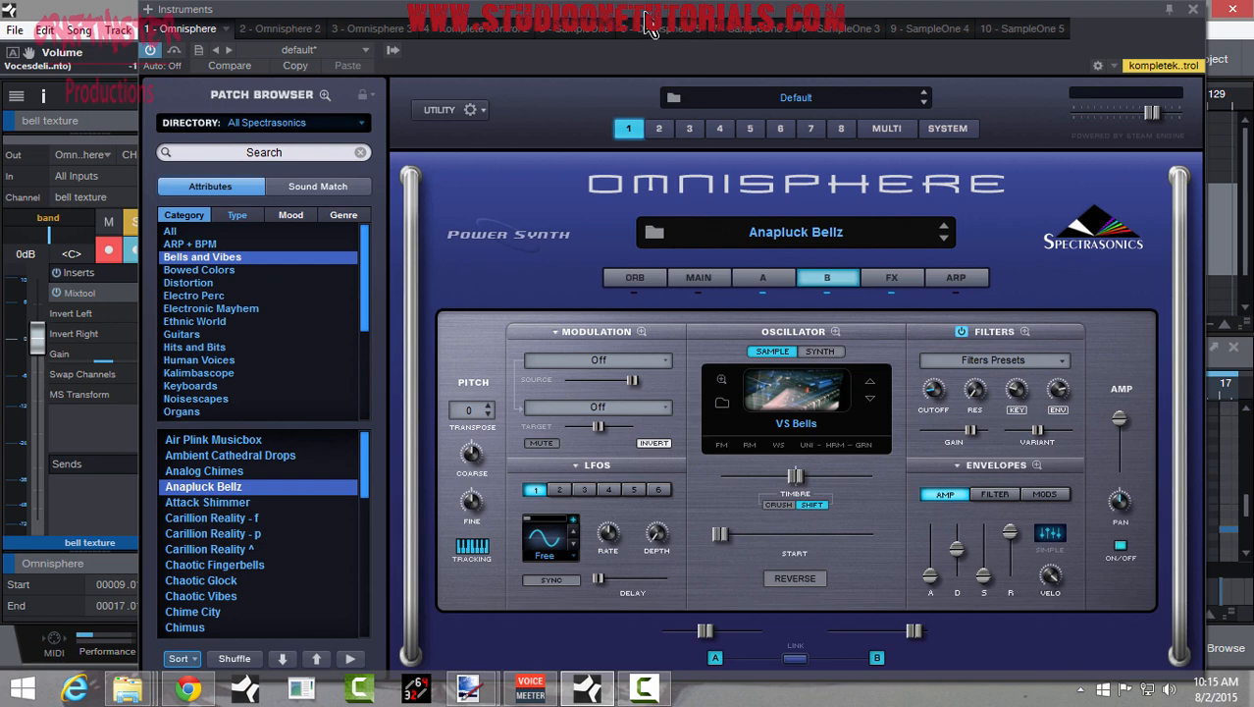
- Reposition the Omnisphere window so the bell texture track and the tracks around it stay uncovered during playback
drag(650, 19, 673, 407)
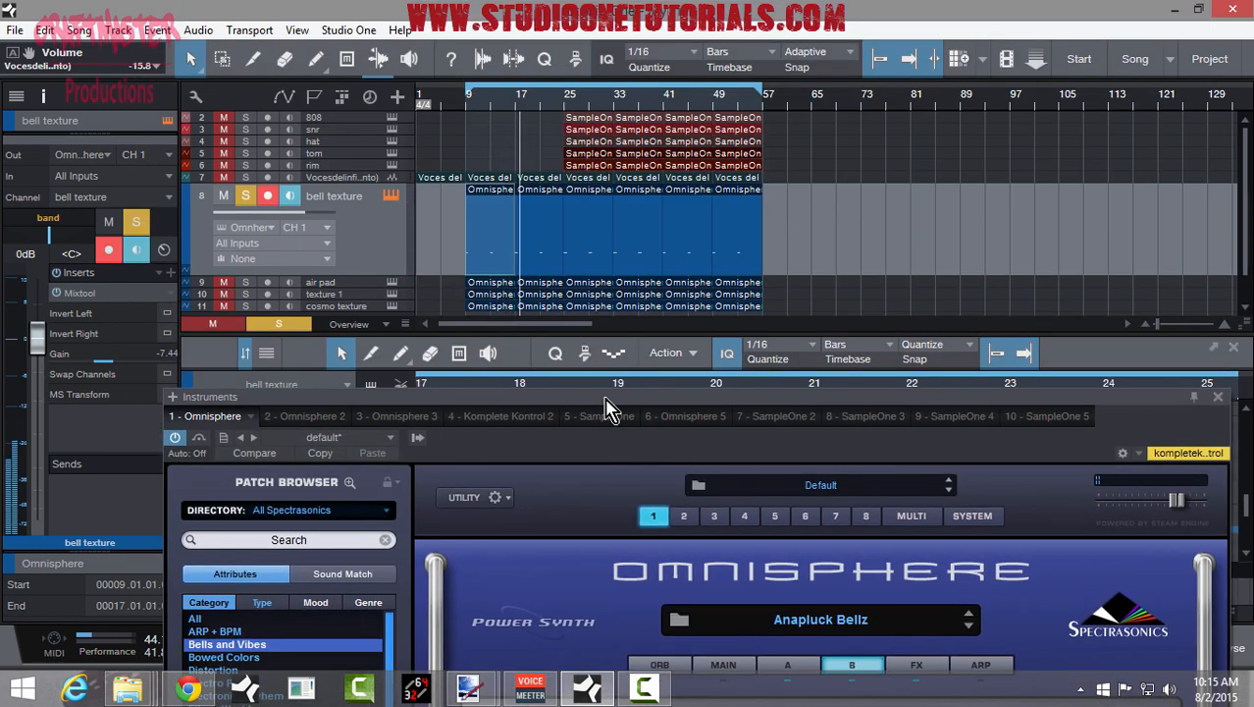
drag(607, 402, 569, 256)
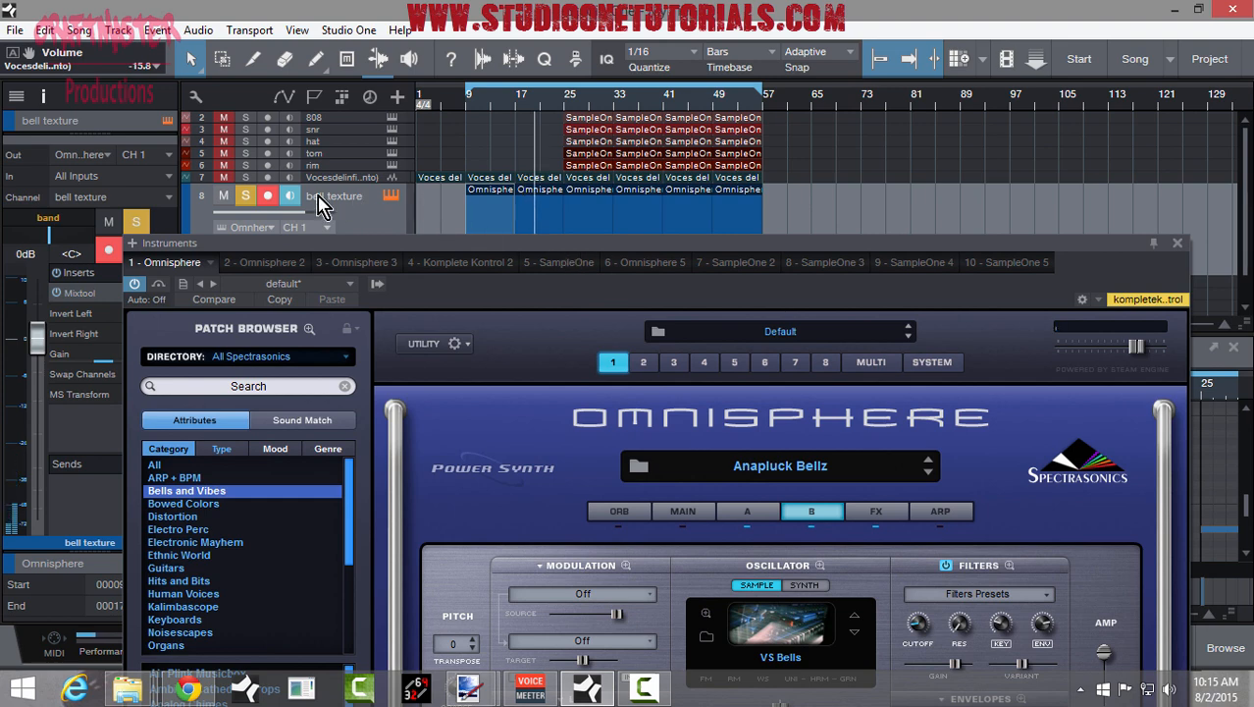
drag(481, 246, 490, 326)
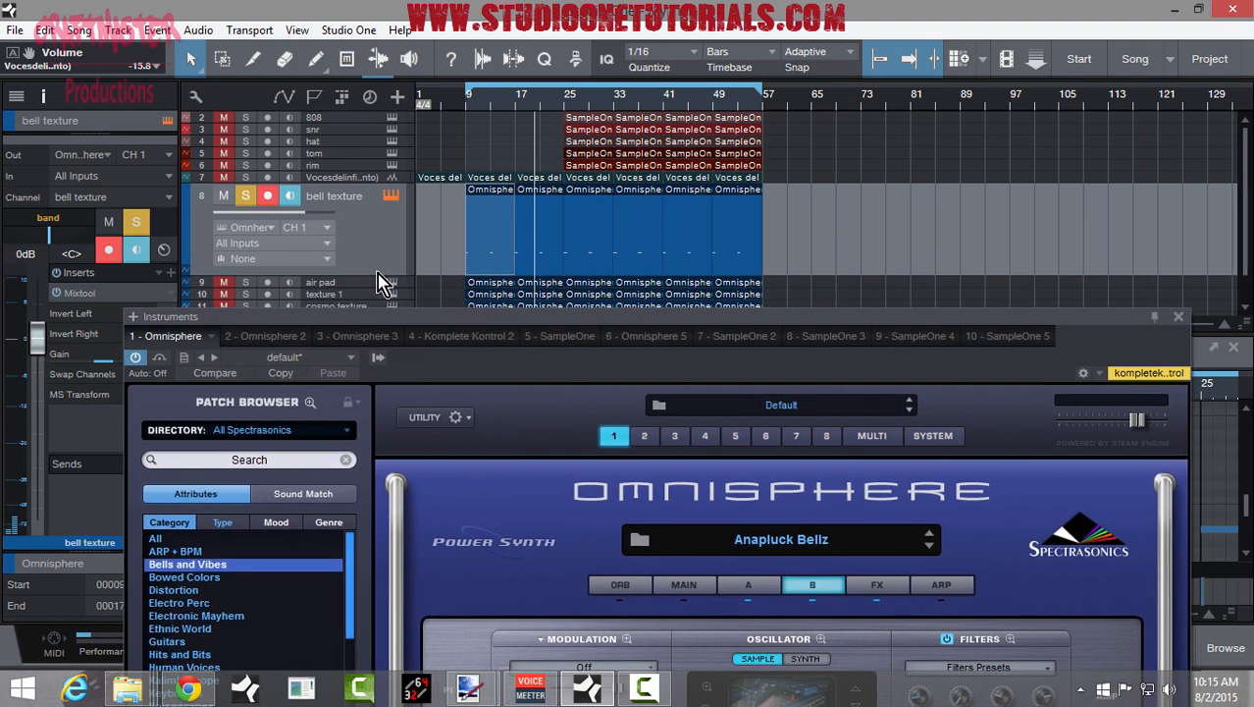
- Shrink the bell texture track, enlarge the air pad track, and play it soloed from bar 9
click(378, 284)
mouse_move(379, 278)
mouse_down()
mouse_move(381, 200)
mouse_move(377, 257)
mouse_up()
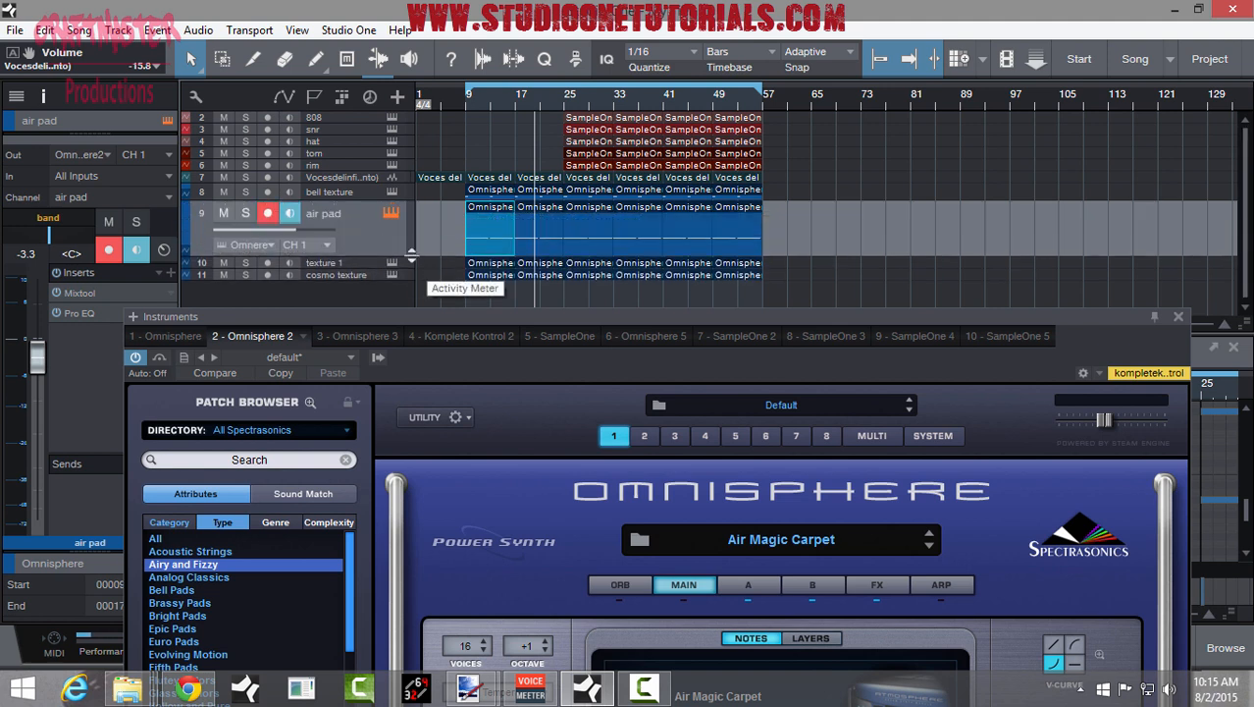
click(465, 105)
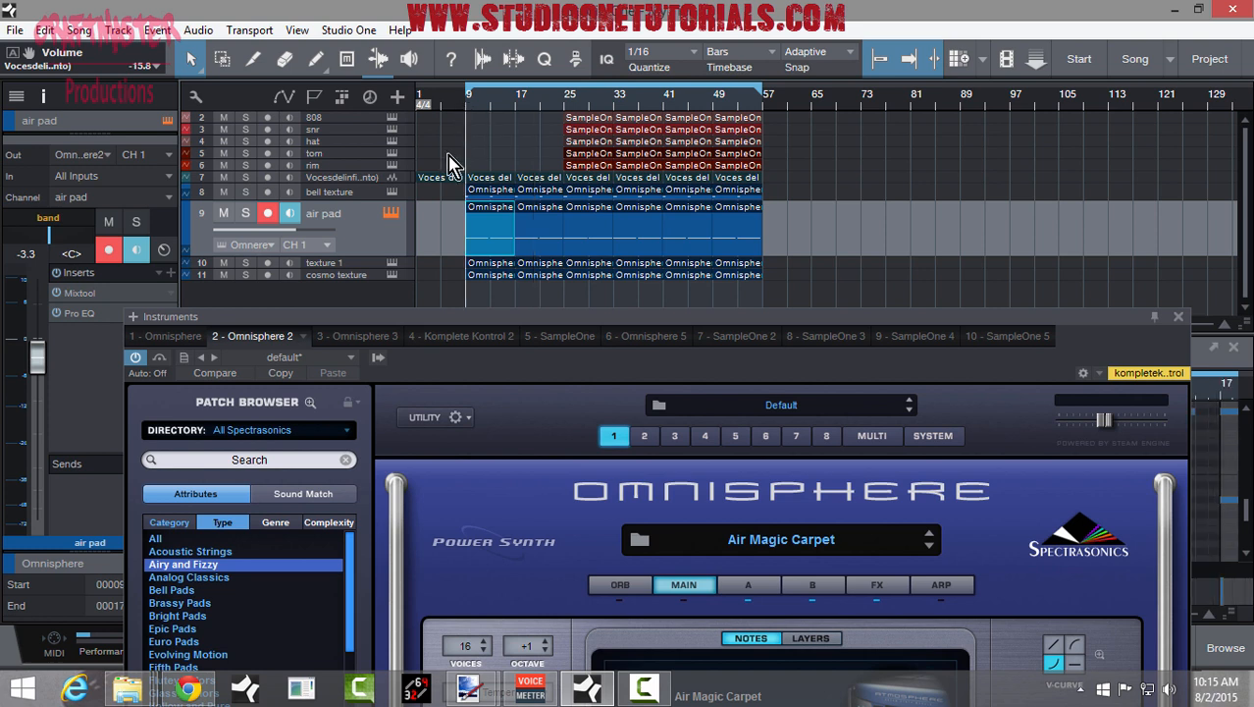
click(267, 191)
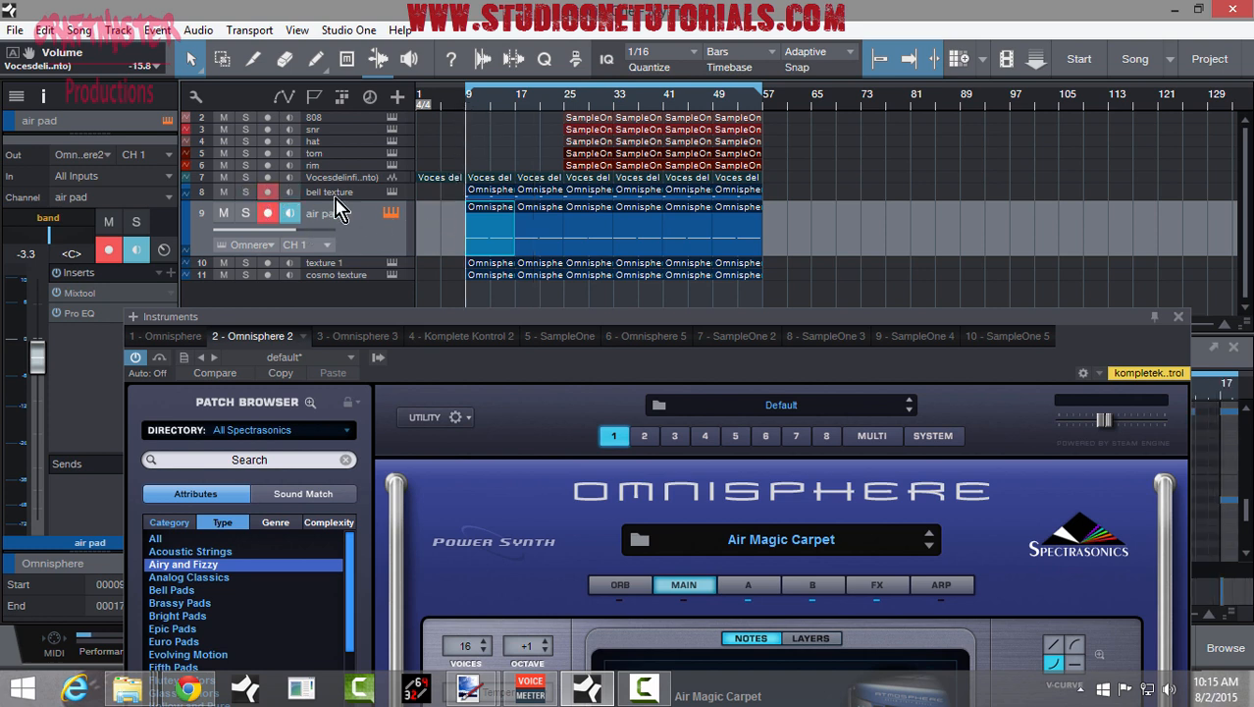
click(245, 213)
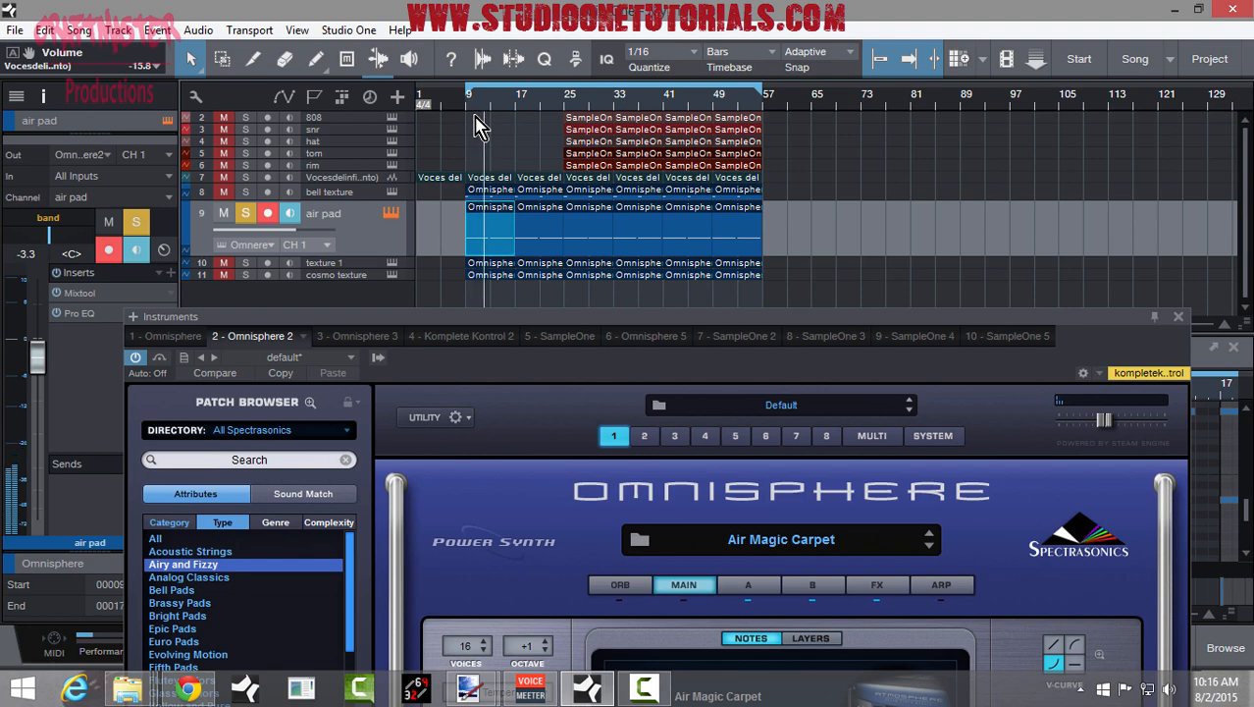
- Bring the air pad's Omnisphere window fully into view and examine the Category and Type of its Air Magic Carpet patch
drag(513, 316, 473, 22)
click(147, 215)
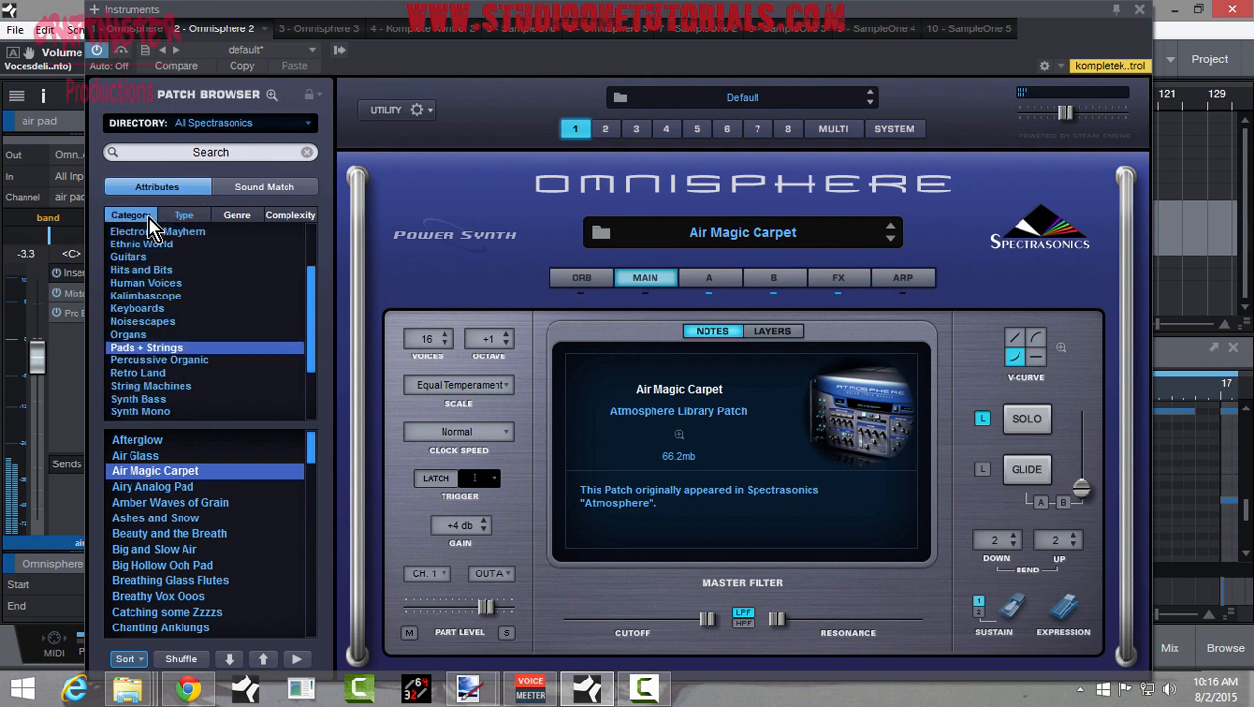
click(177, 220)
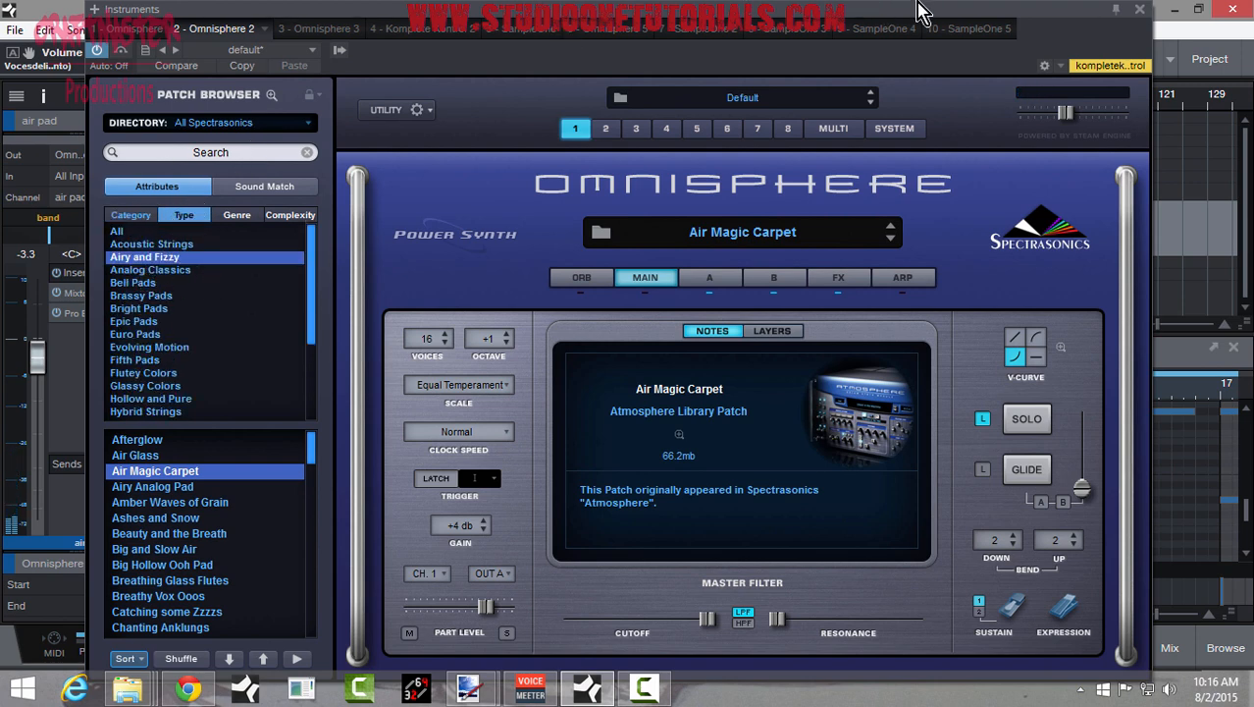
- Uncover the tracks behind the Omnisphere window and solo the bell texture and Vocesdelinfierno vocal tracks along with the air pad
drag(1084, 8, 1066, 423)
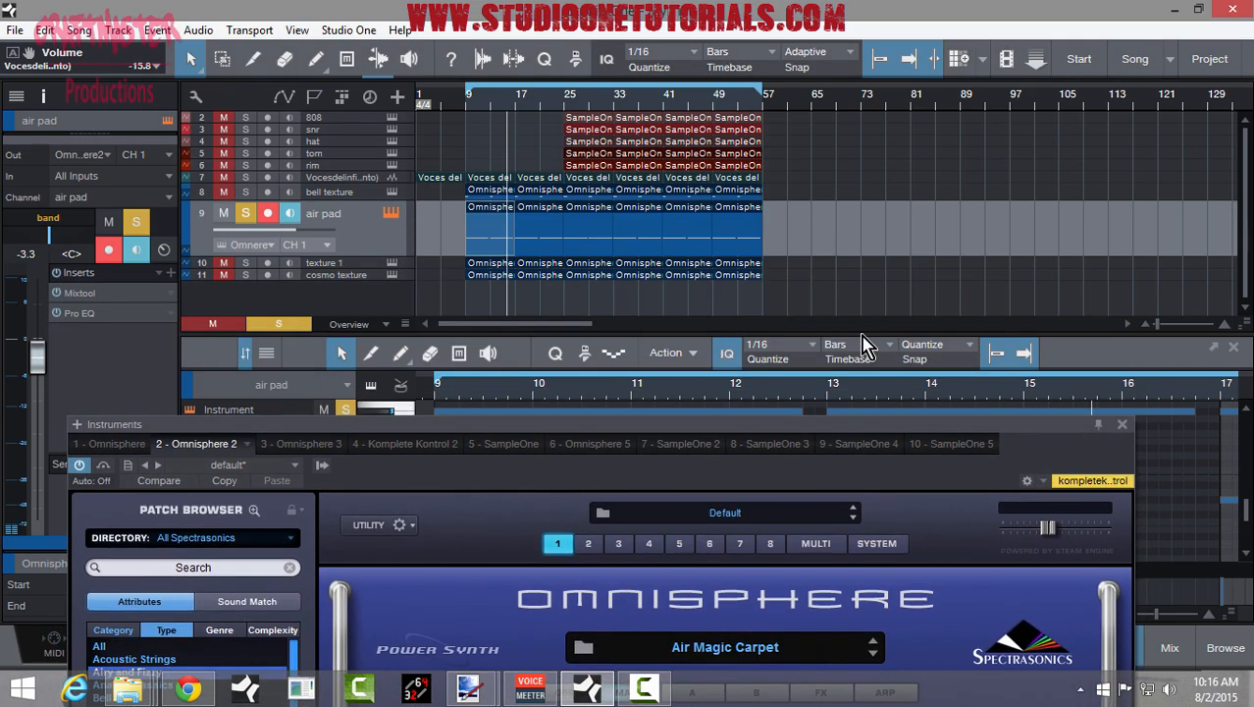
click(246, 192)
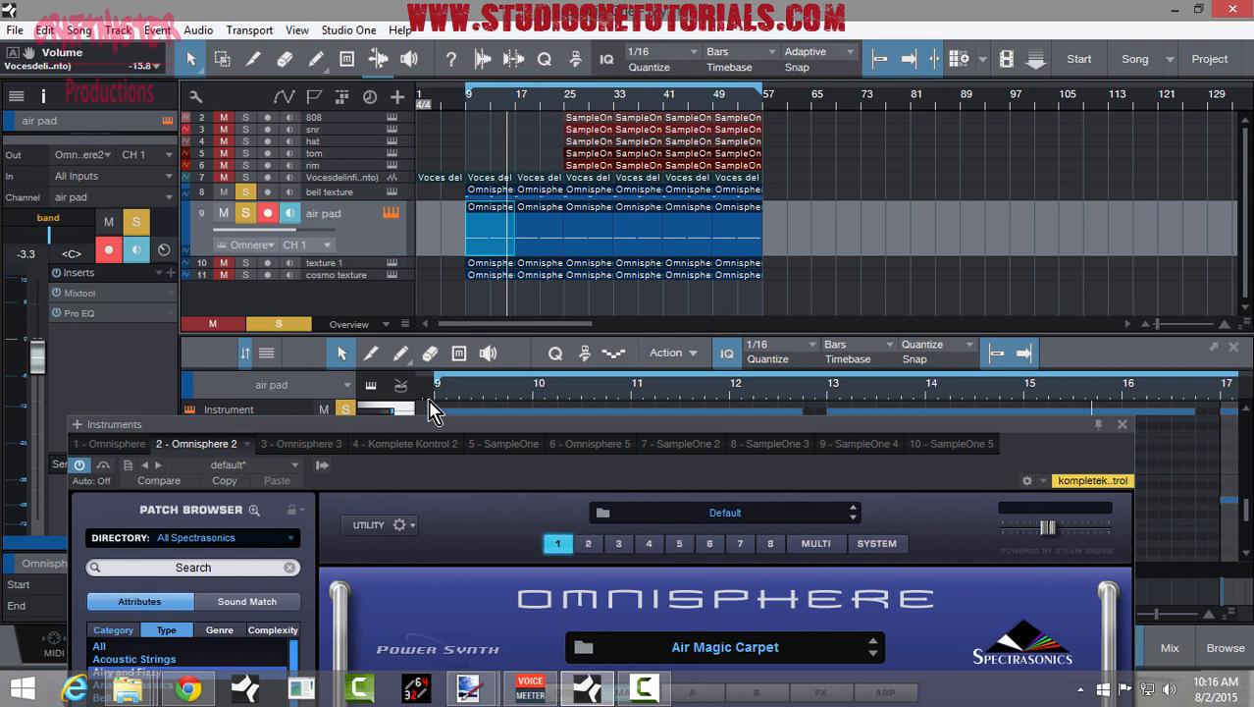
drag(442, 428, 424, 257)
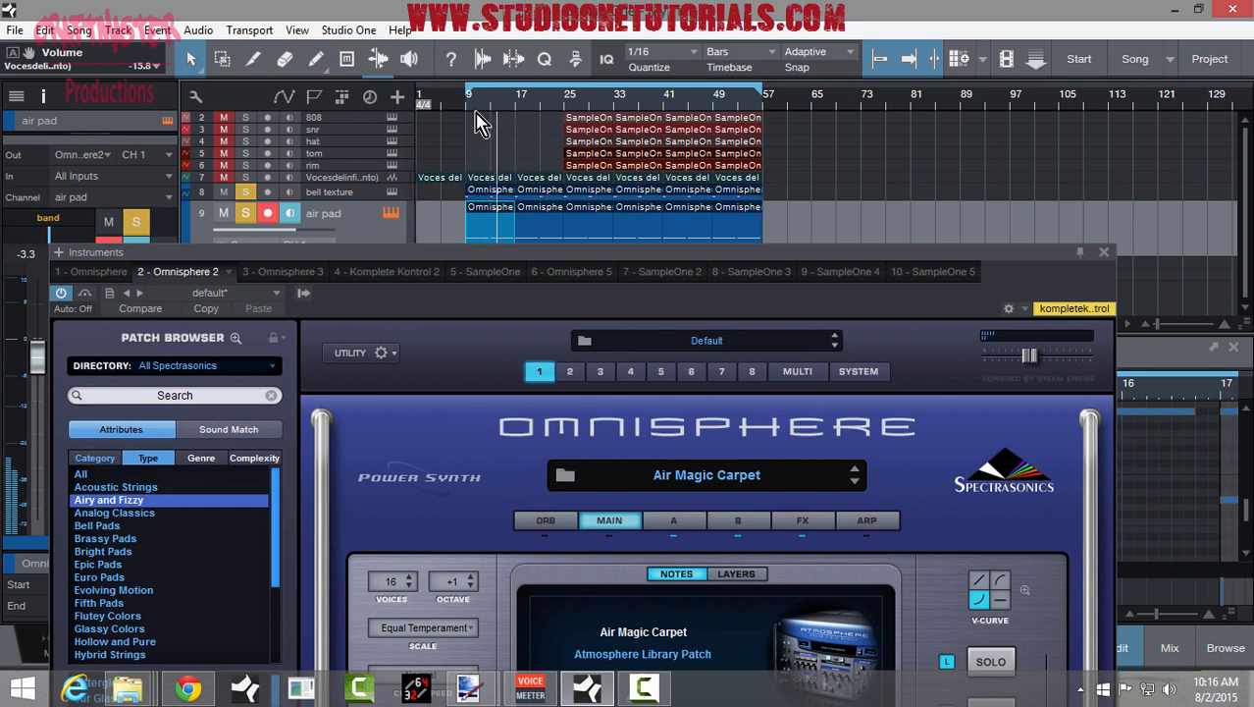
click(245, 177)
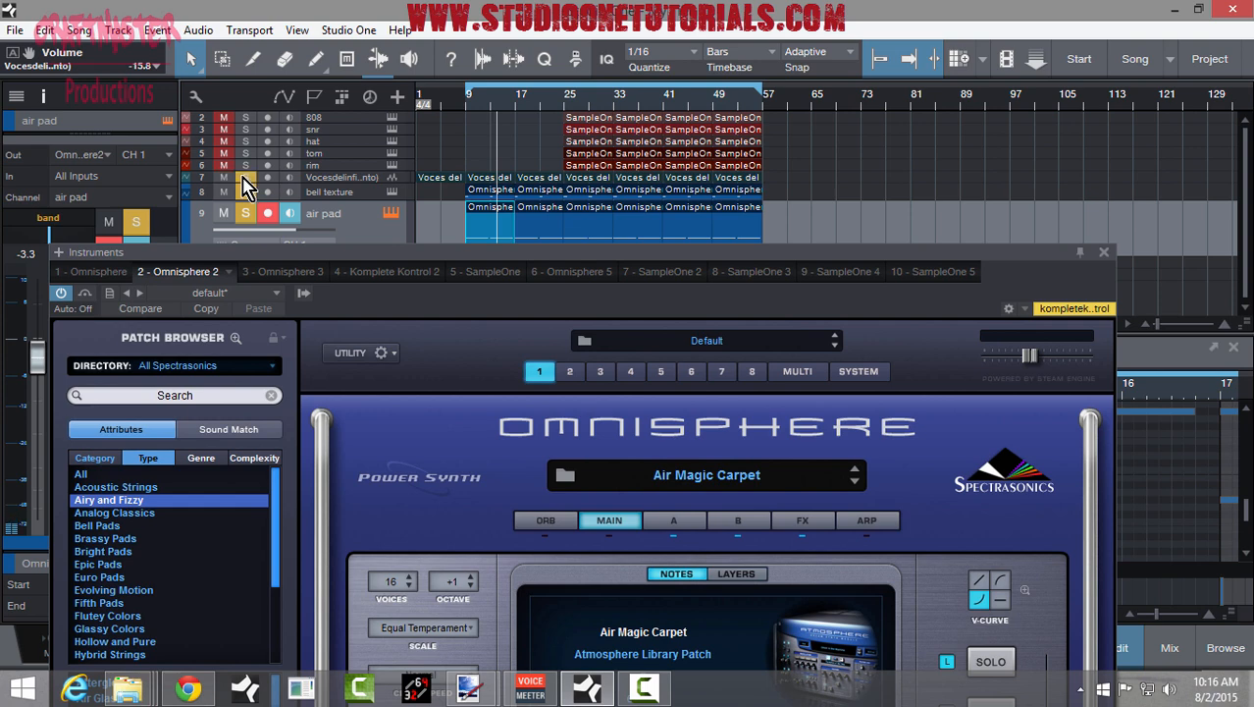
- Play the soloed layers from bar 9, and enlarge the texture 1 track and play it alone from the same bar
click(466, 105)
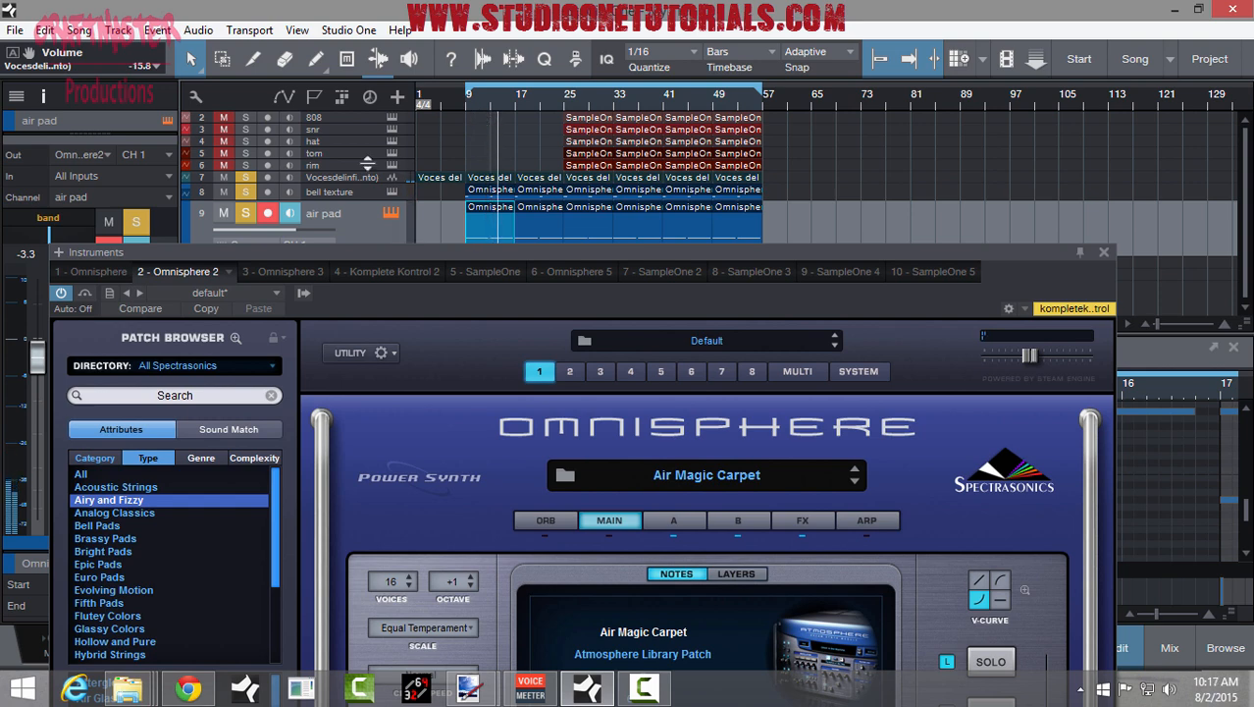
drag(422, 255, 363, 360)
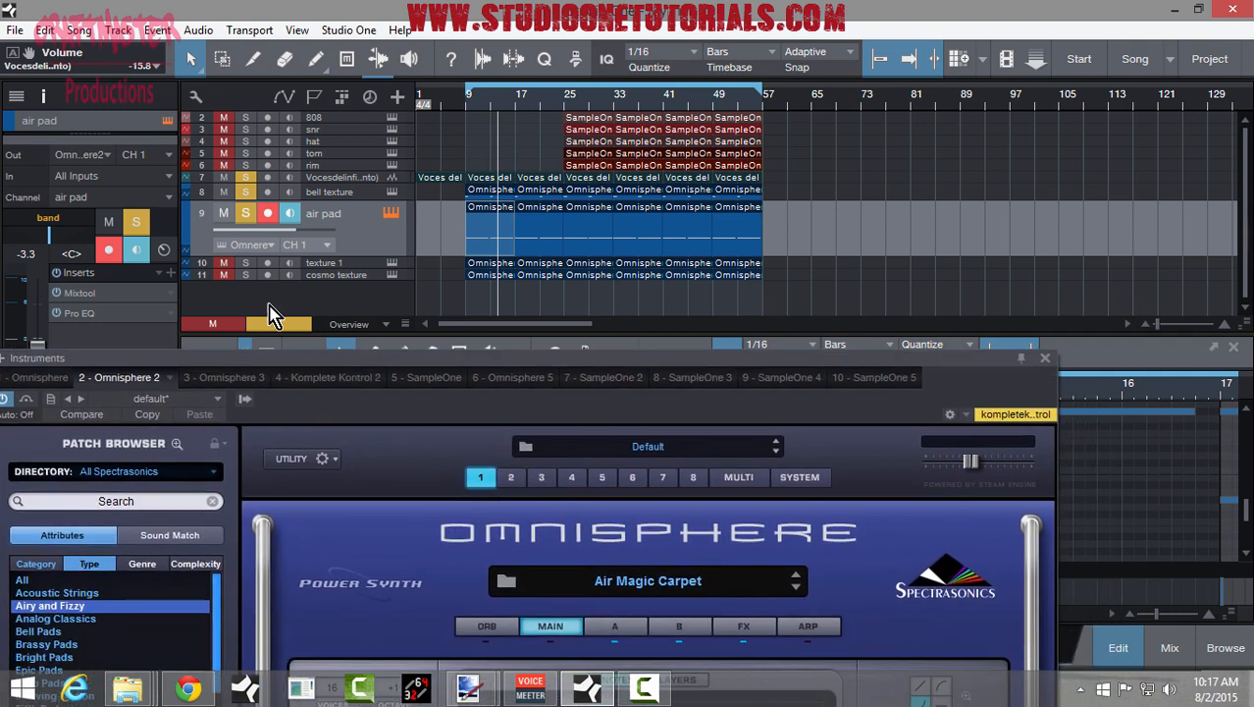
drag(366, 270, 365, 301)
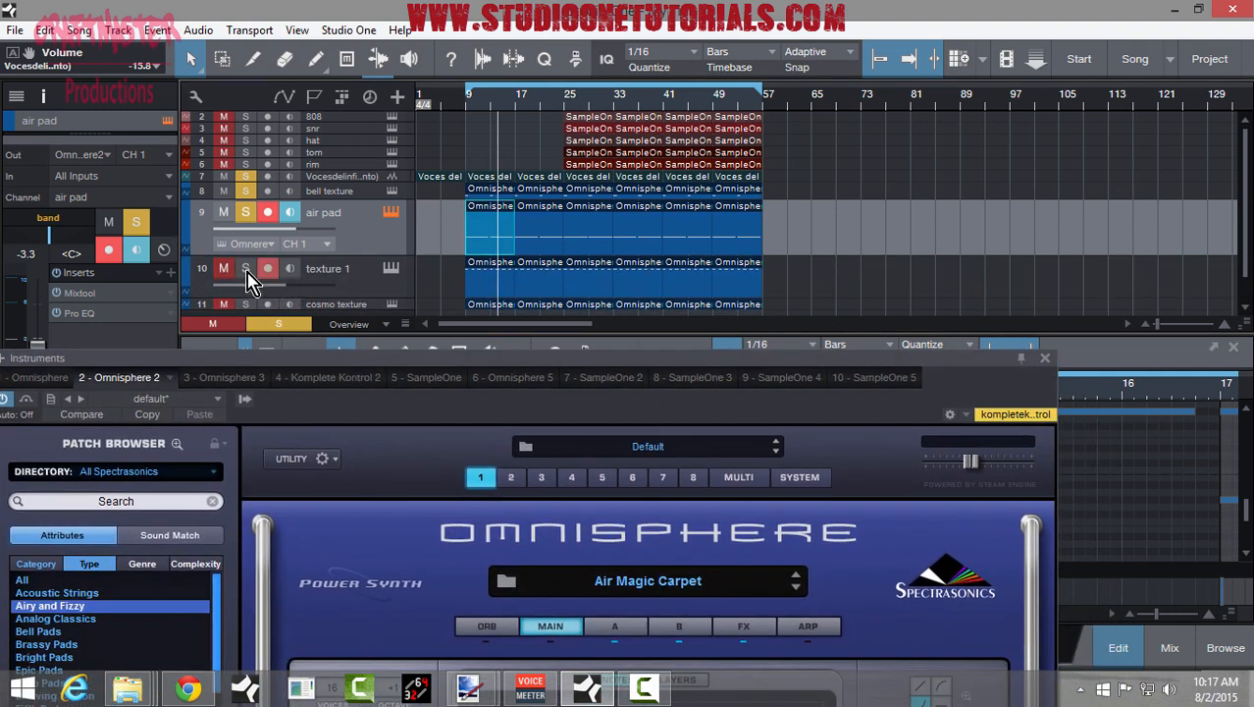
click(245, 212)
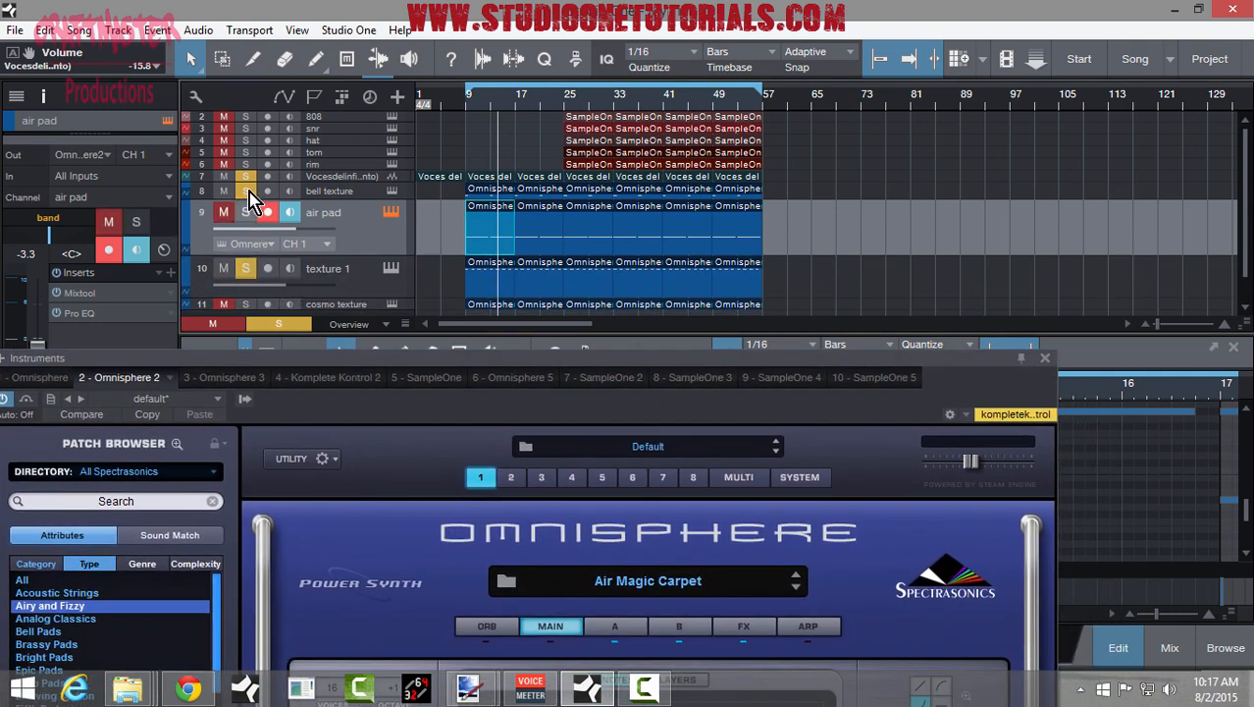
click(469, 116)
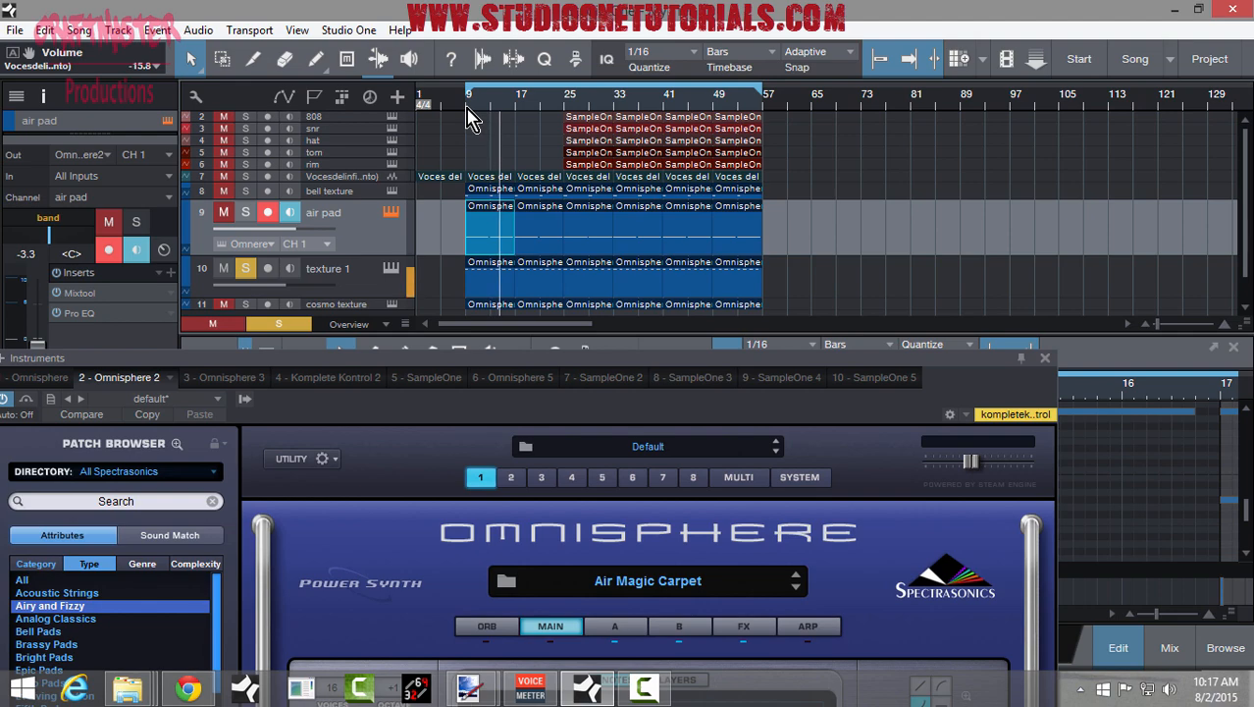
- Open texture 1's Omnisphere window in full view and examine the Genre and Category of its Grains of Sorrow patch
click(388, 269)
drag(461, 358, 547, 7)
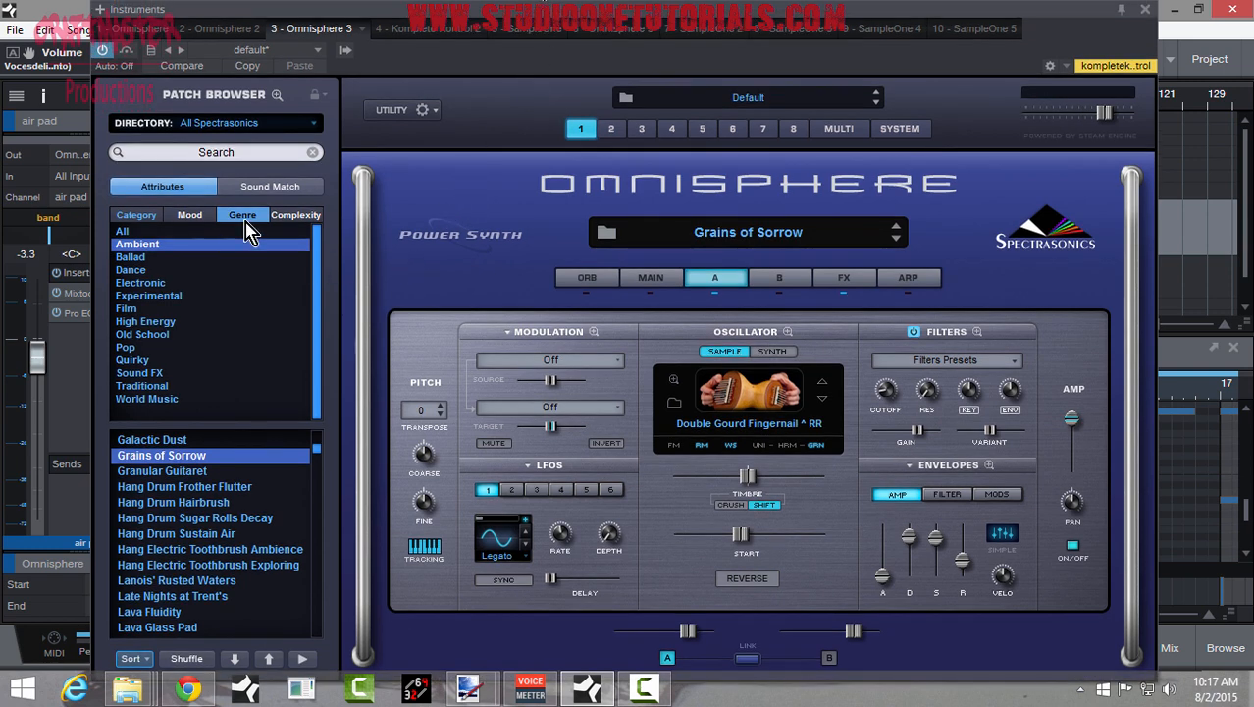
click(135, 216)
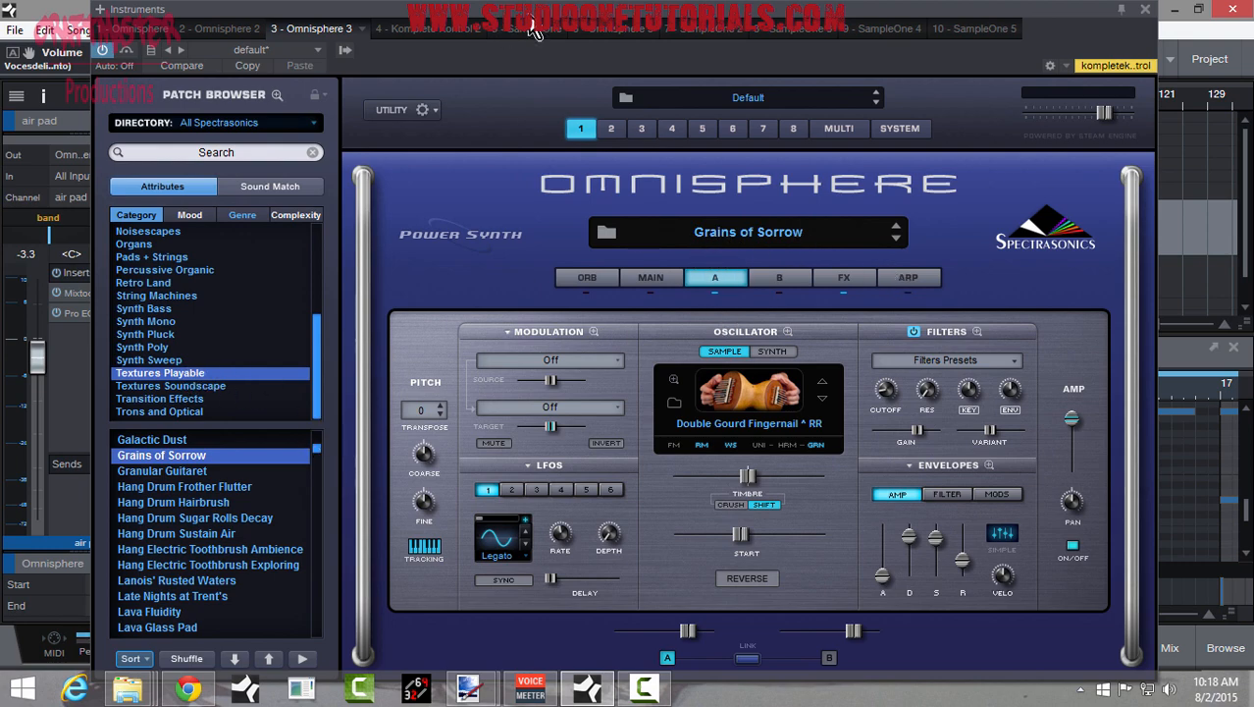
- Bring up the cosmo texture track's Omnisphere window in full view, examine its Granular Guitaret patch, and close the window
drag(530, 29, 557, 334)
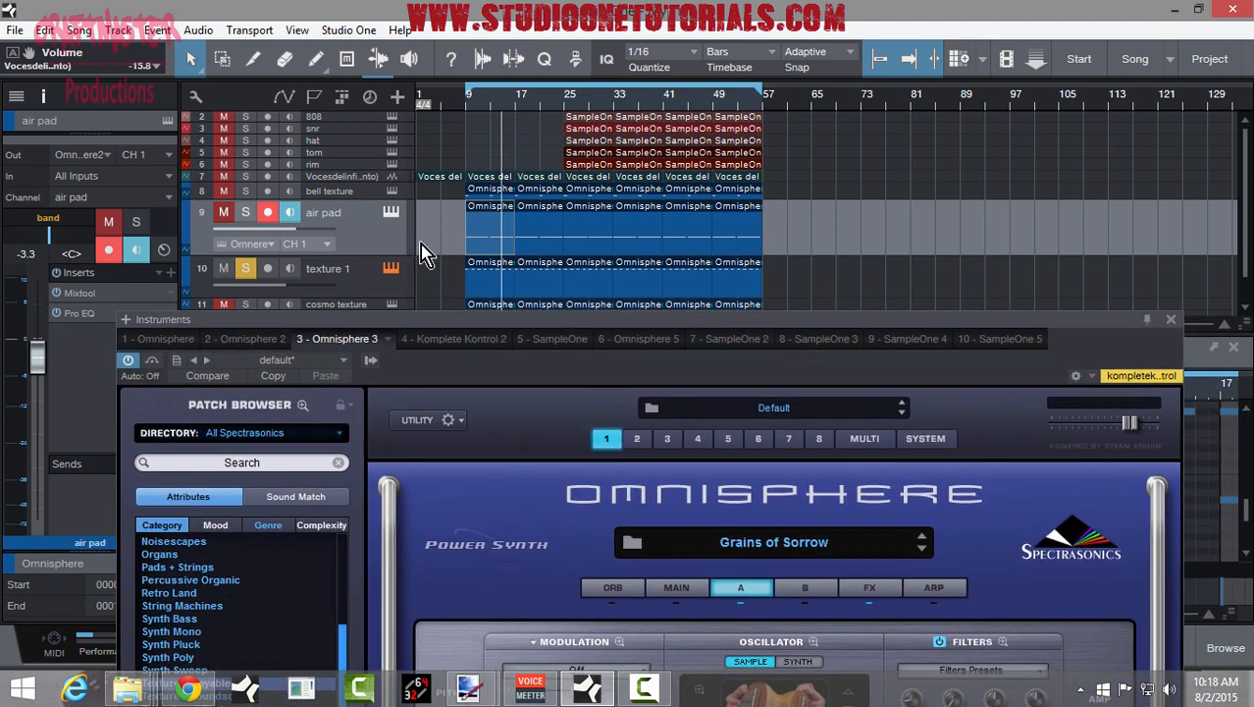
scroll(422, 254, down, 1)
click(392, 275)
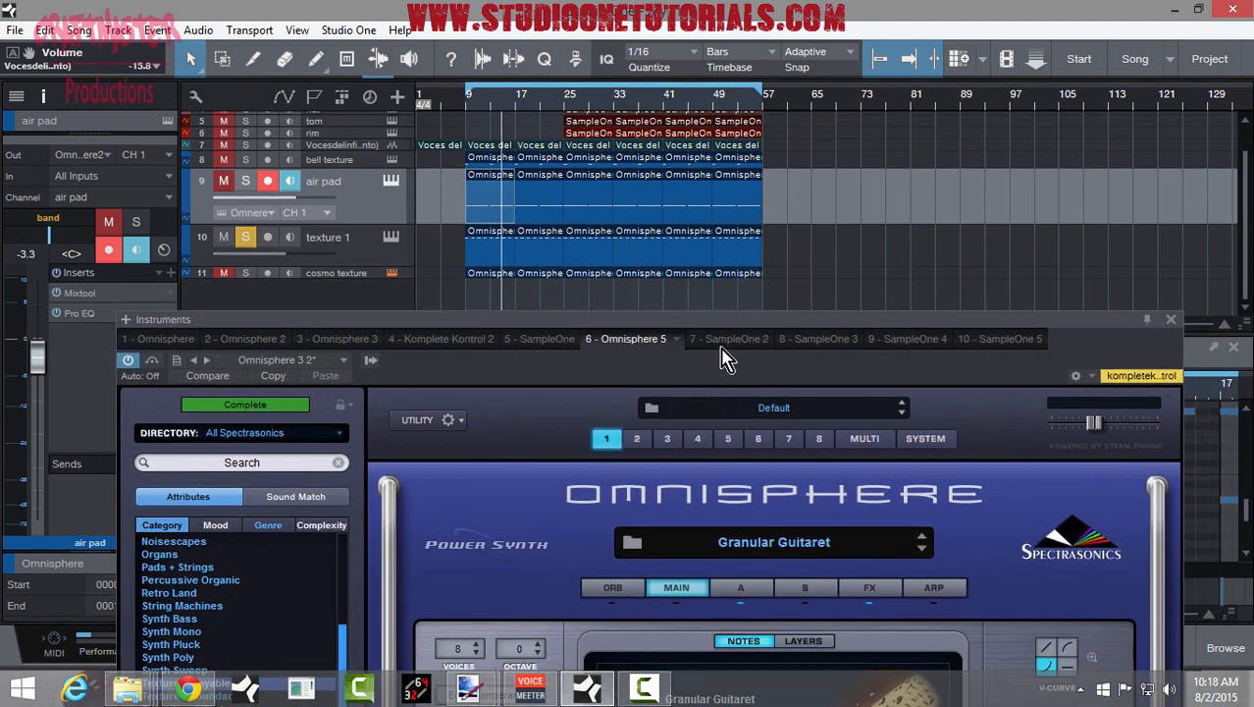
drag(720, 322, 714, 12)
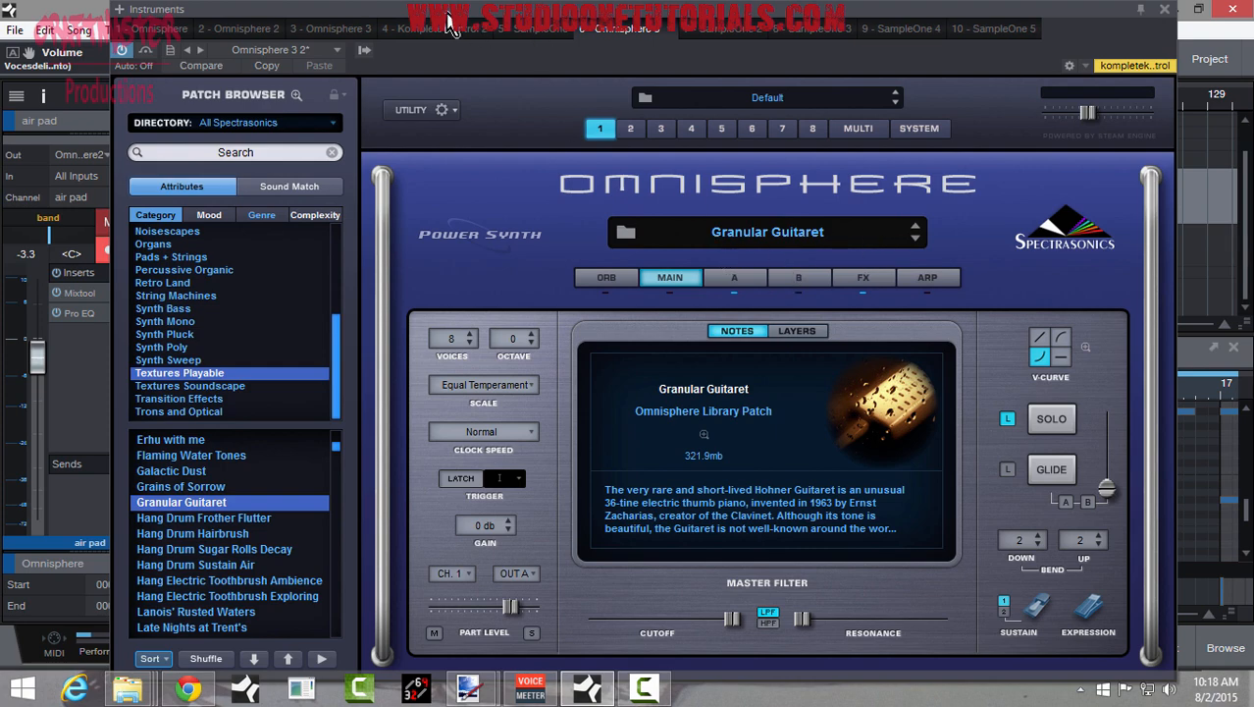
drag(449, 22, 514, 29)
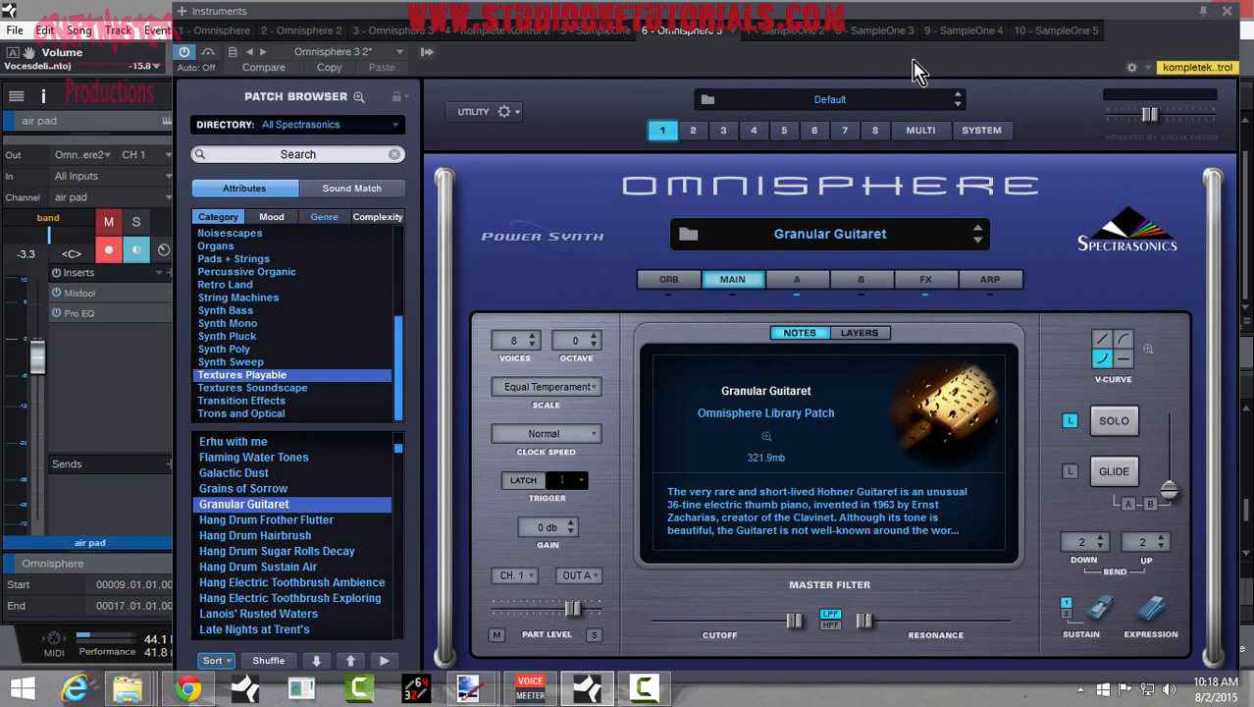
drag(1151, 14, 1103, 13)
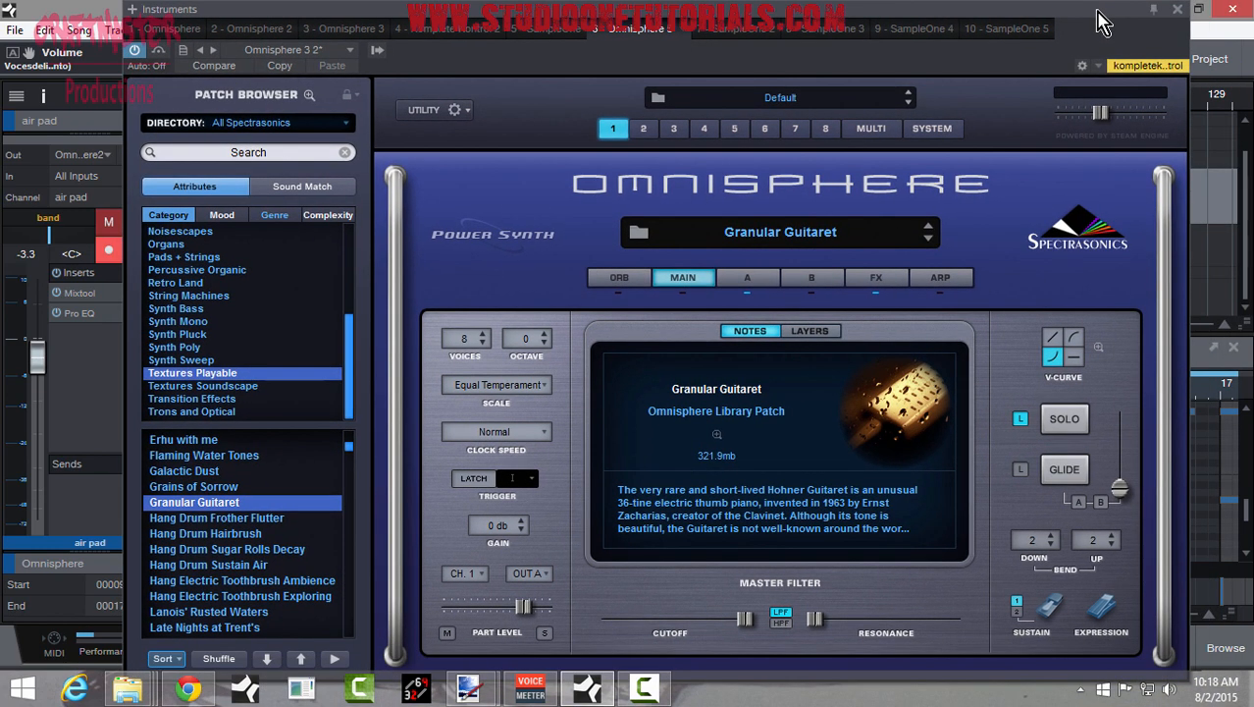
click(1177, 10)
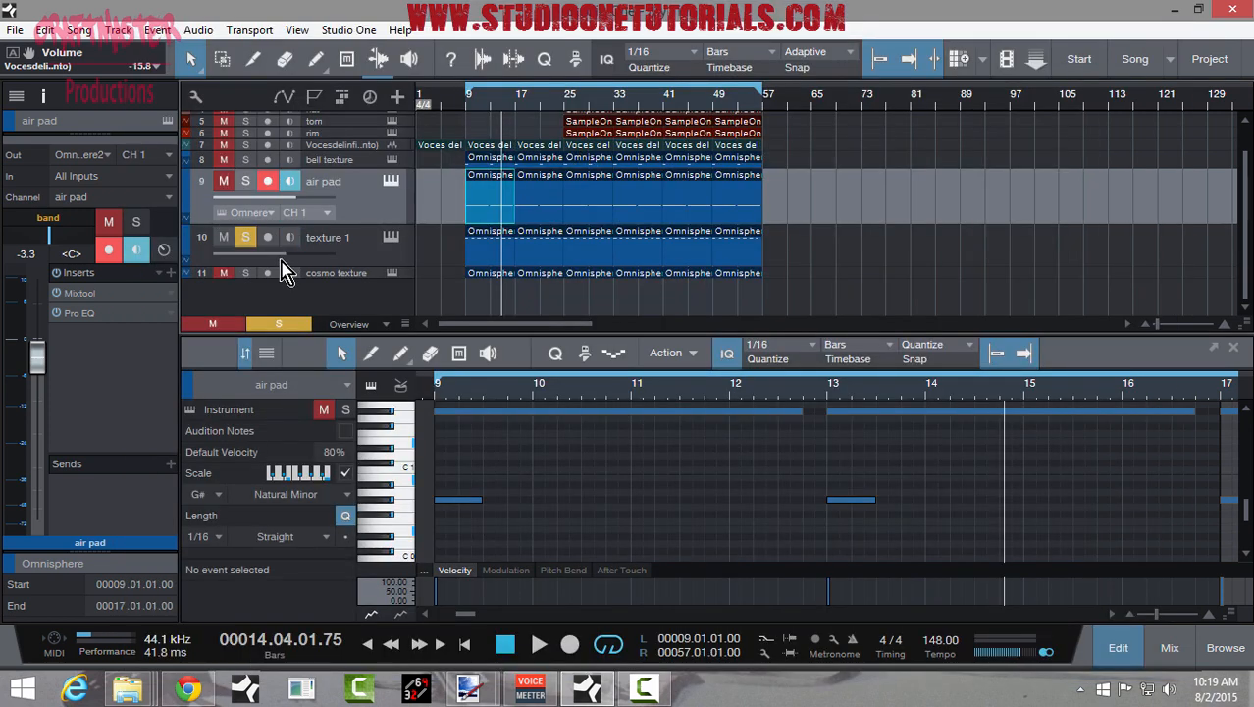
- Play texture 1 and cosmo texture soloed from bar 9, and replay from bar 9 with all solos cleared
click(470, 108)
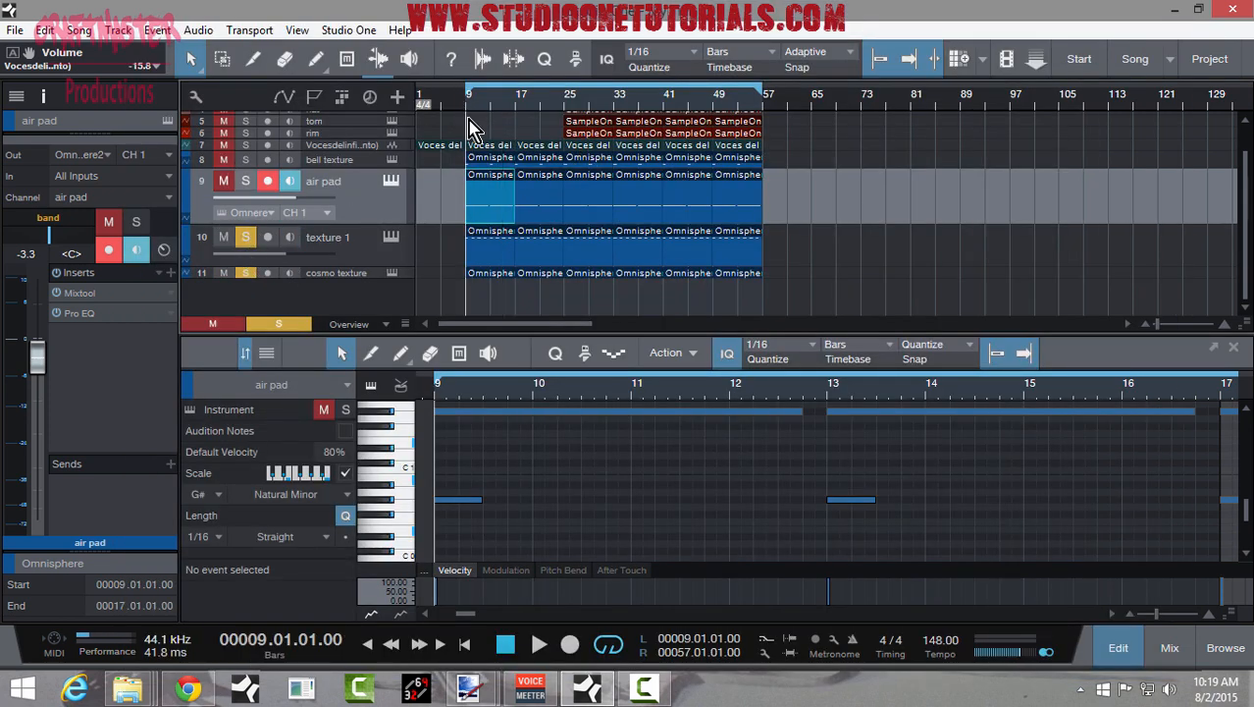
key(space)
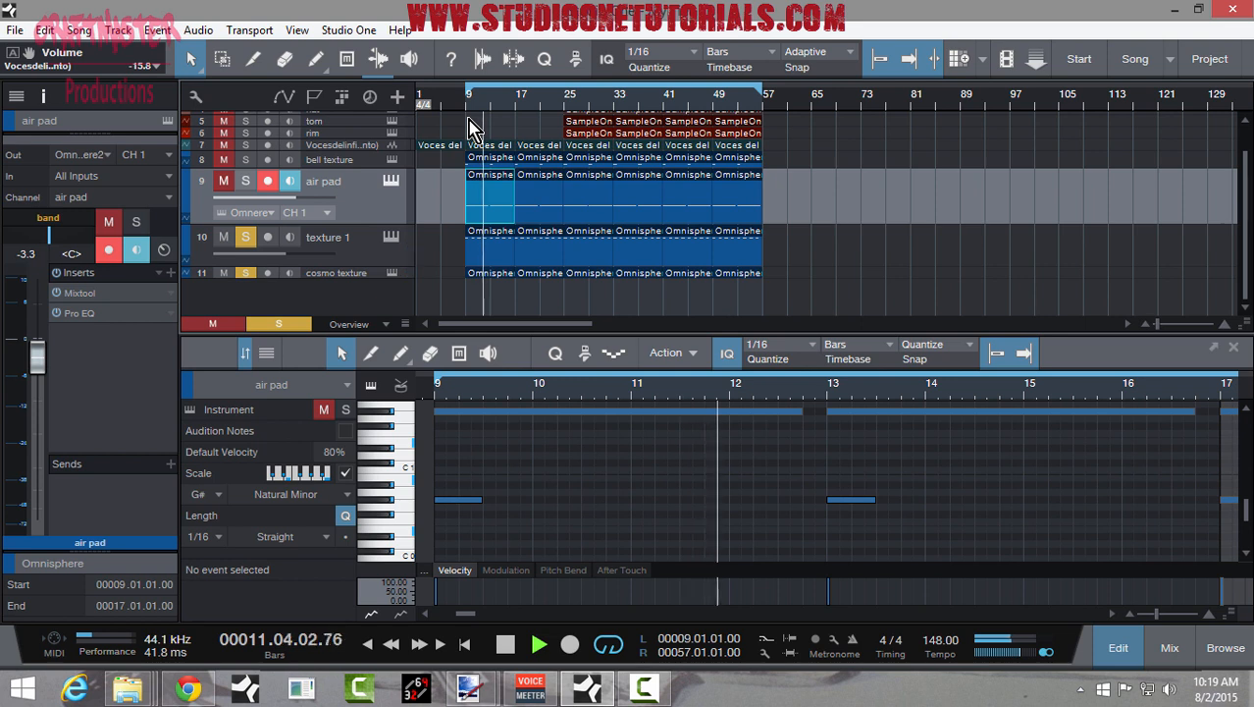
click(246, 245)
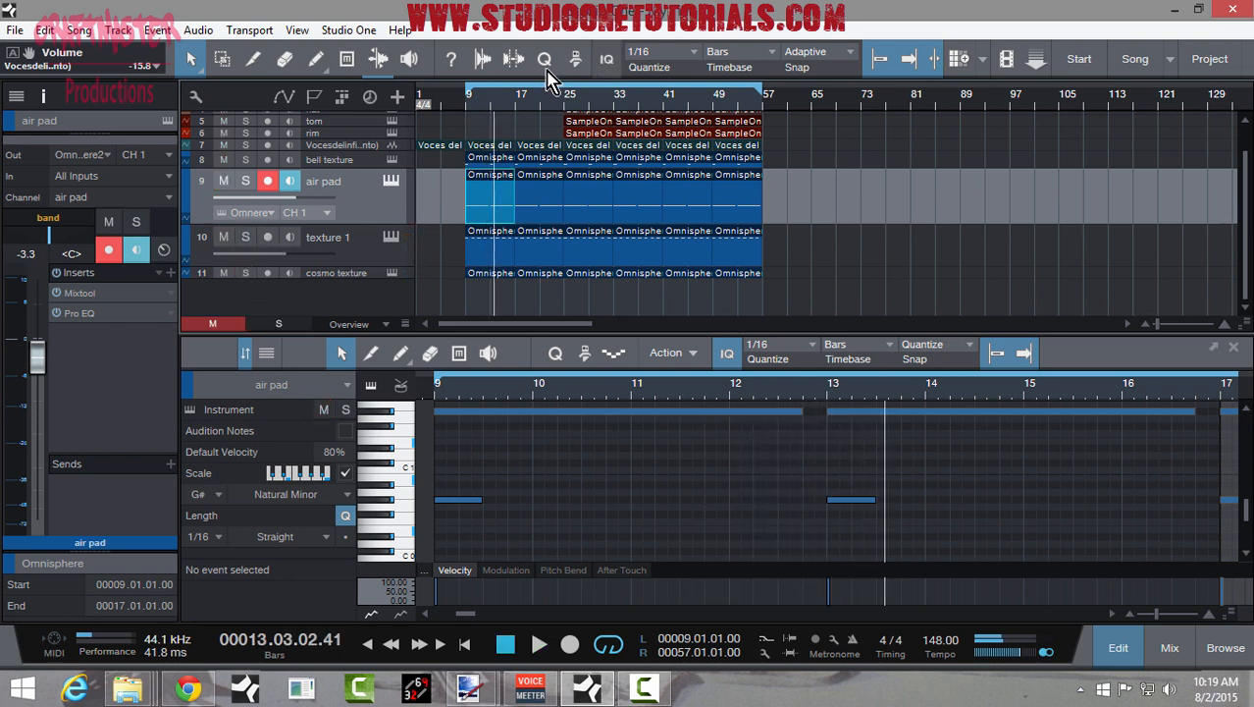
key(space)
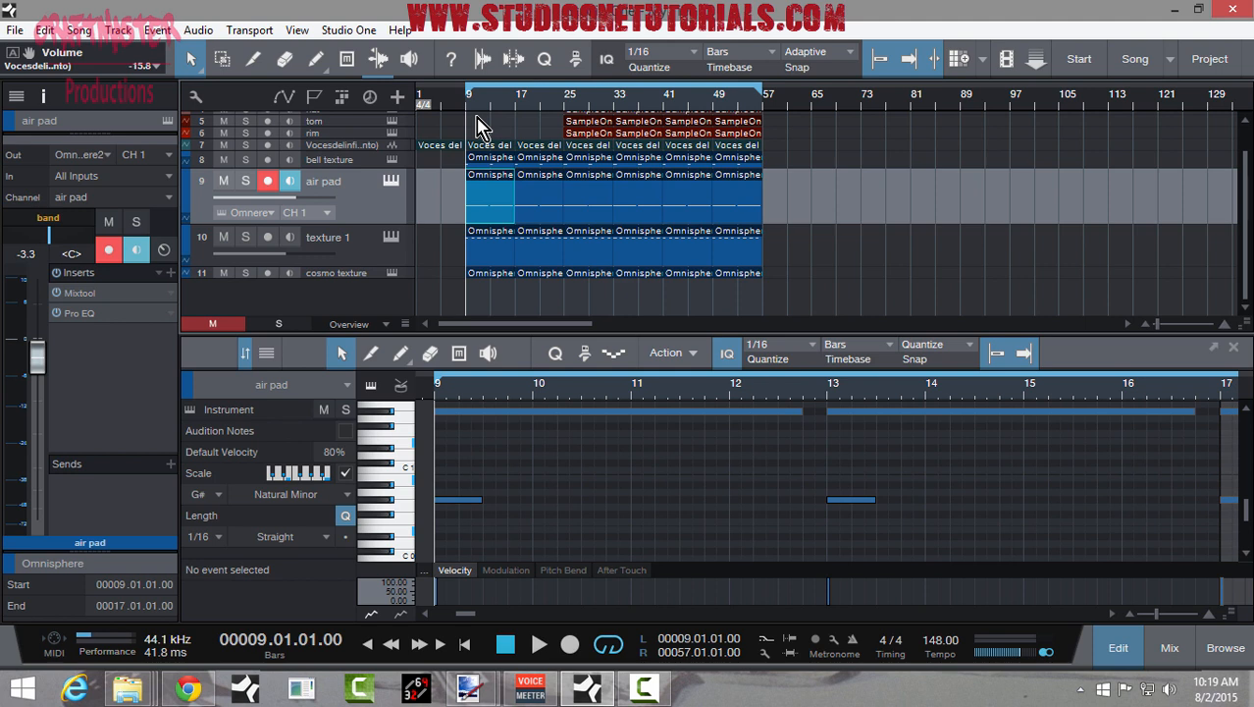
key(space)
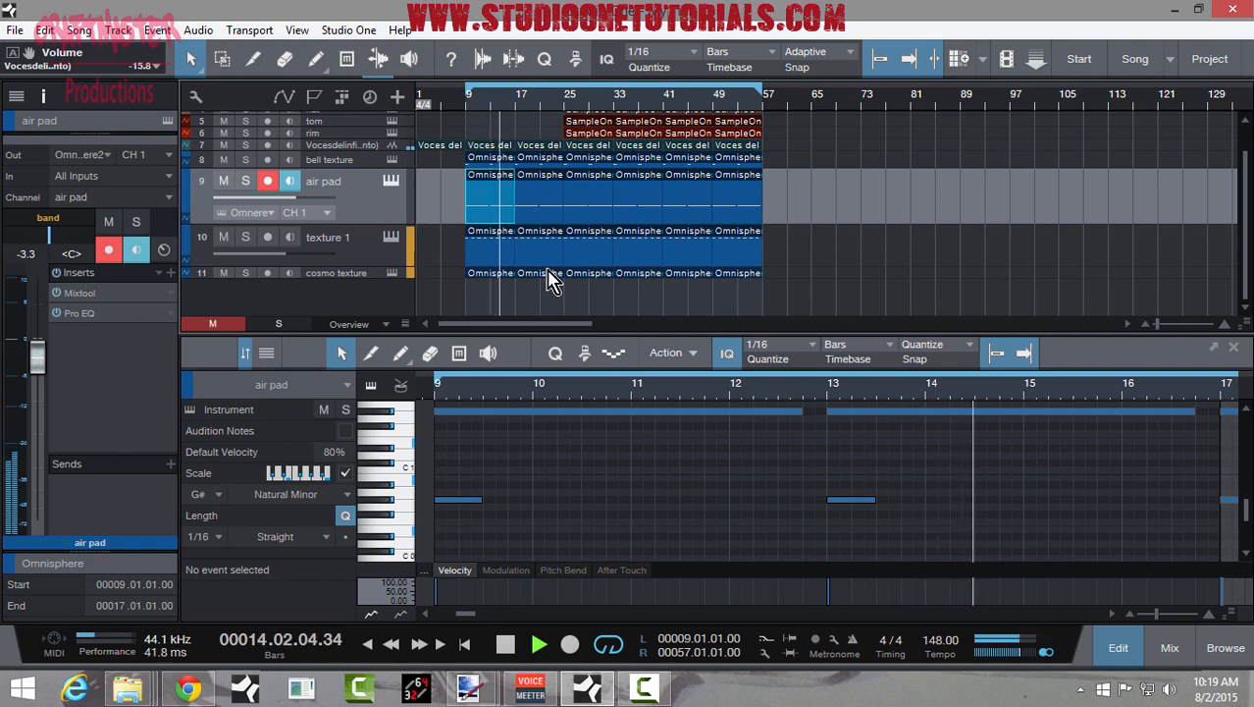
key(space)
- Show texture 1's first event in an enlarged piano roll and examine its note names and scale settings
click(493, 256)
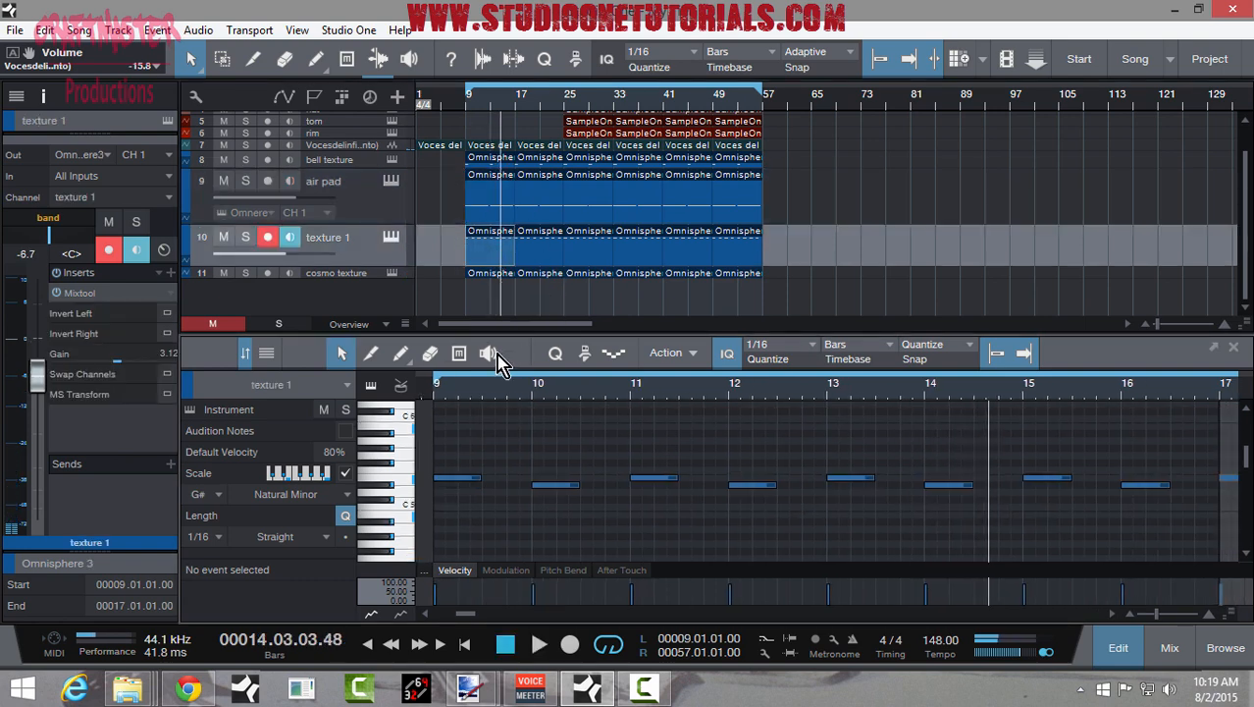
drag(486, 335, 485, 59)
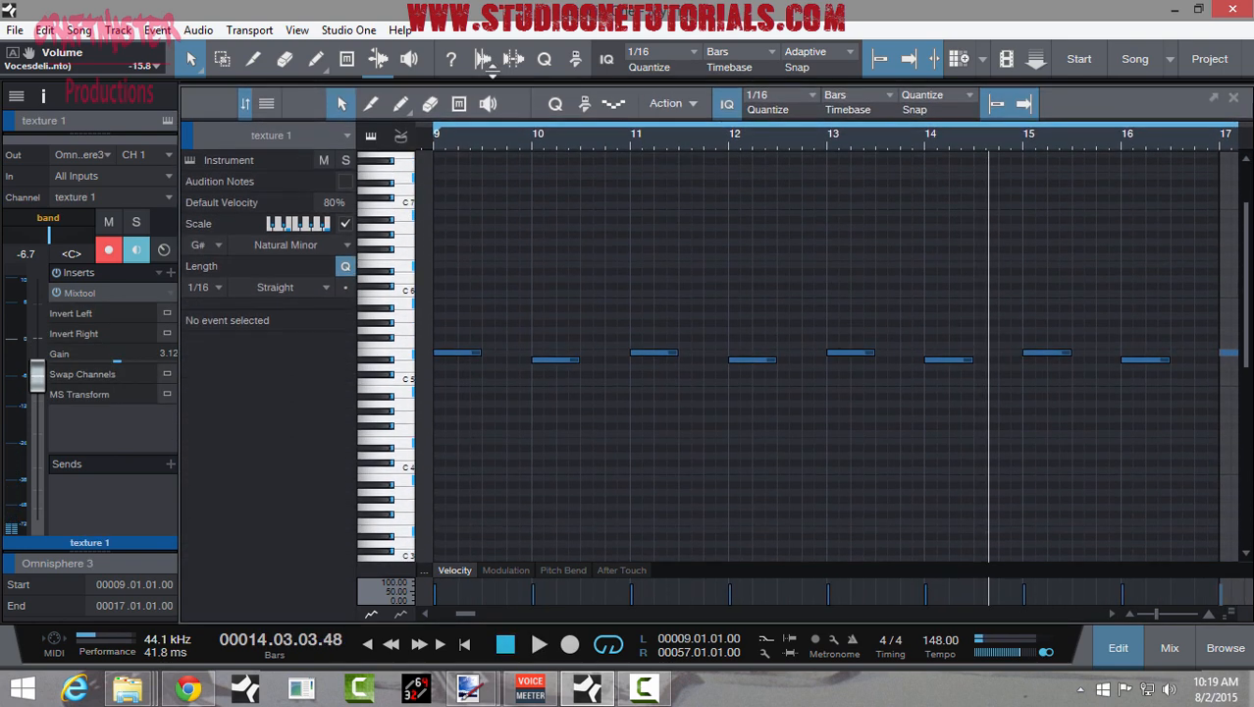
scroll(532, 384, up, 4)
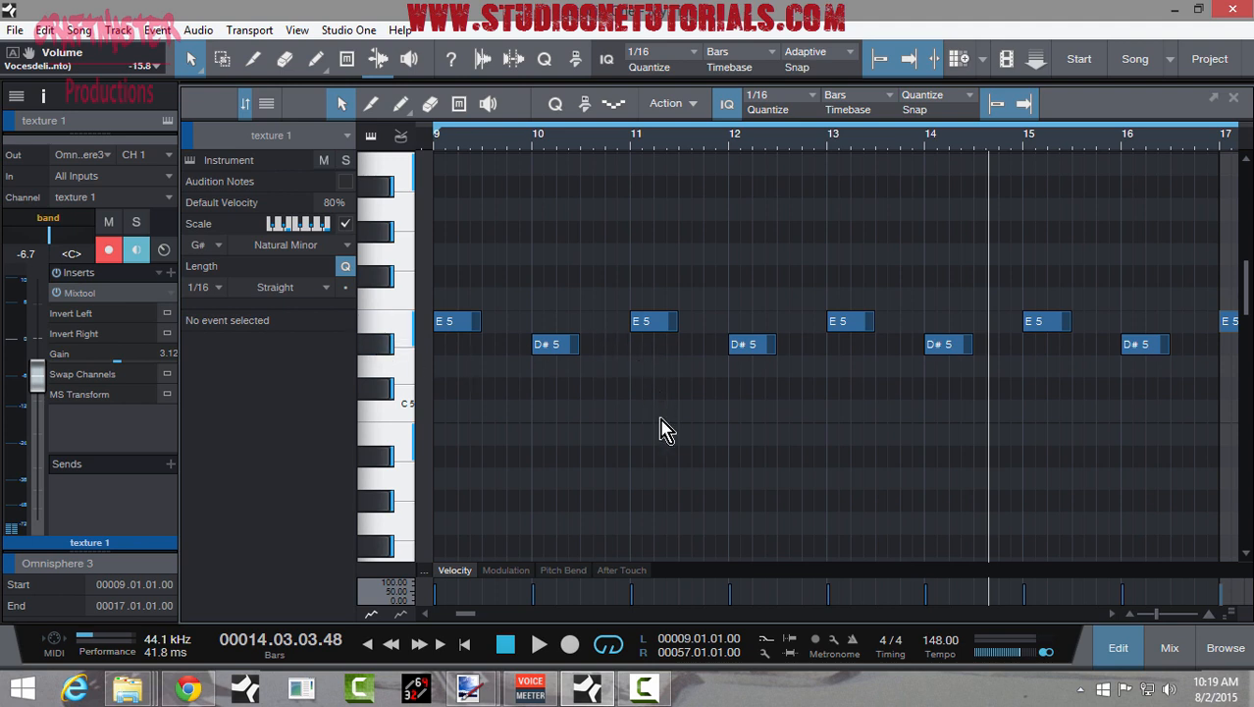
scroll(546, 395, down, 2)
scroll(545, 395, up, 3)
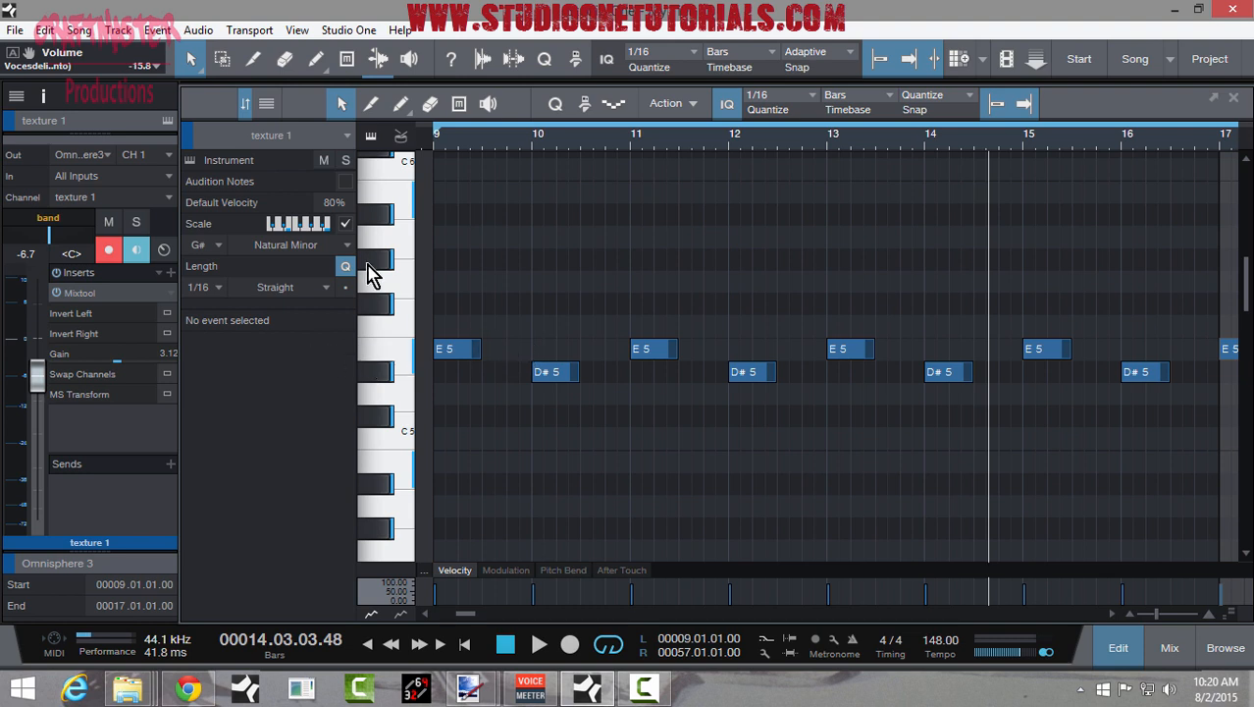
click(347, 224)
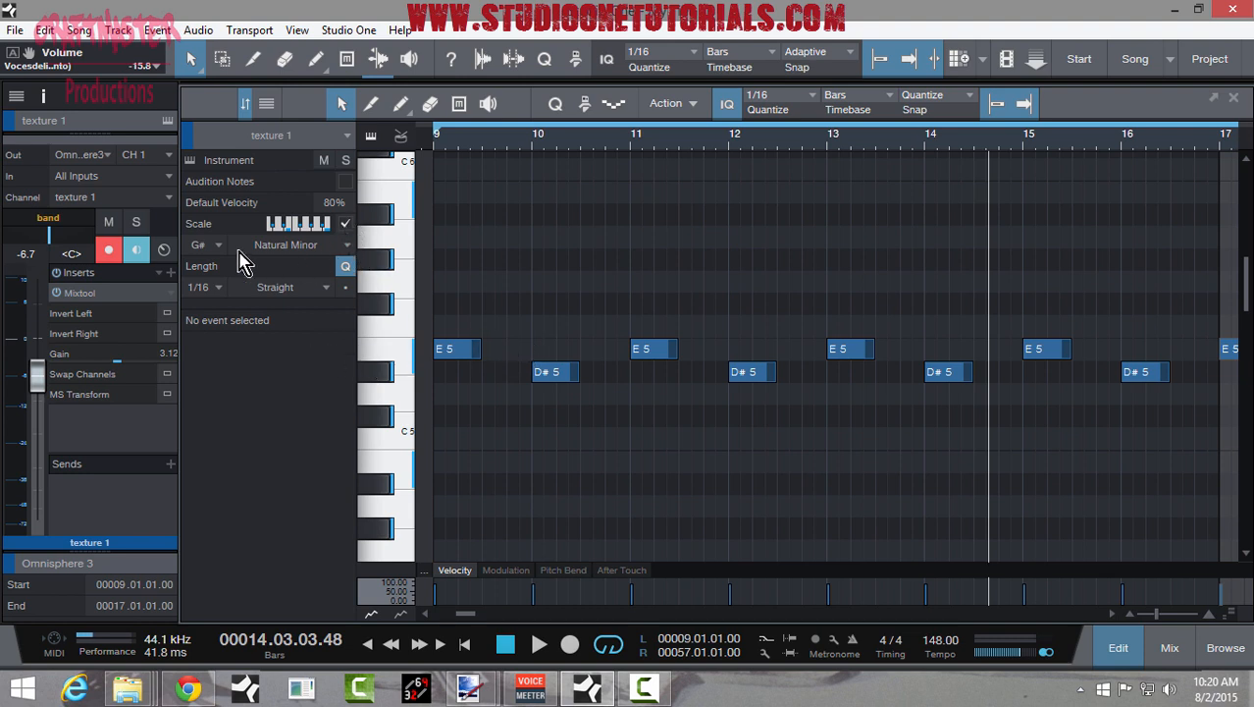
- Audition E5 and D#5 alternately on the piano roll's keyboard to compare the two notes of the texture 1 pattern
click(404, 350)
click(385, 369)
click(407, 353)
click(384, 372)
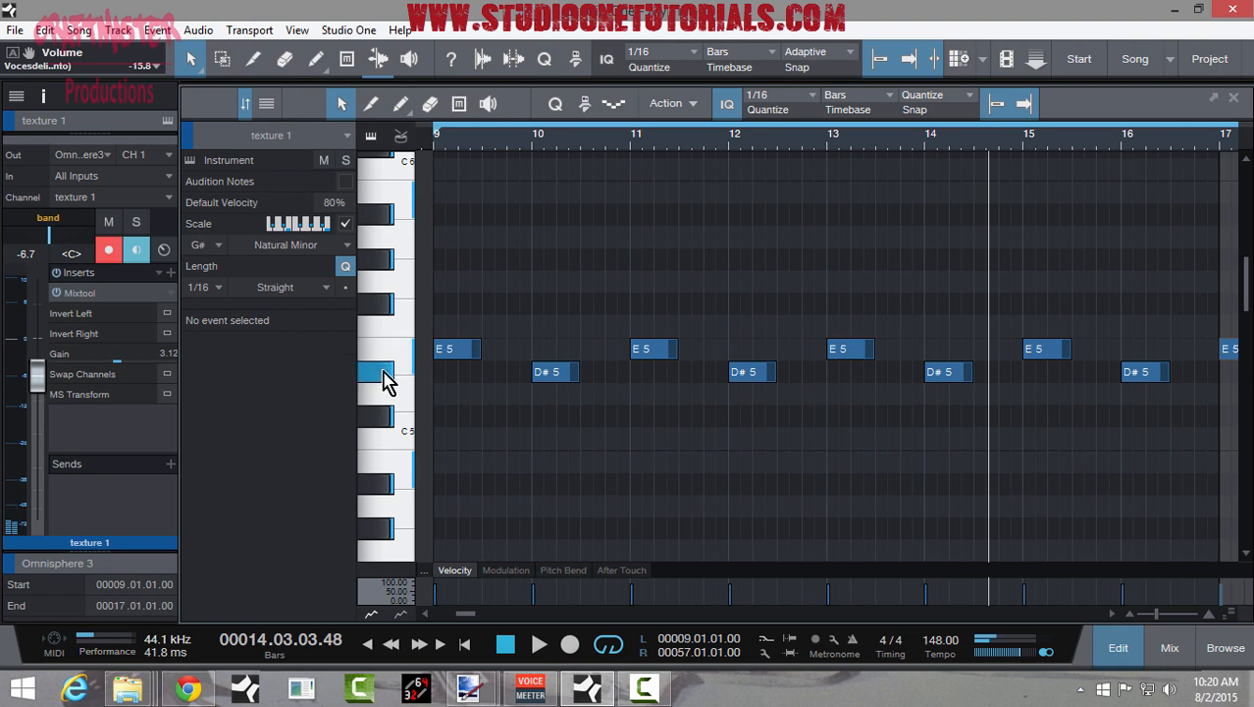
click(401, 353)
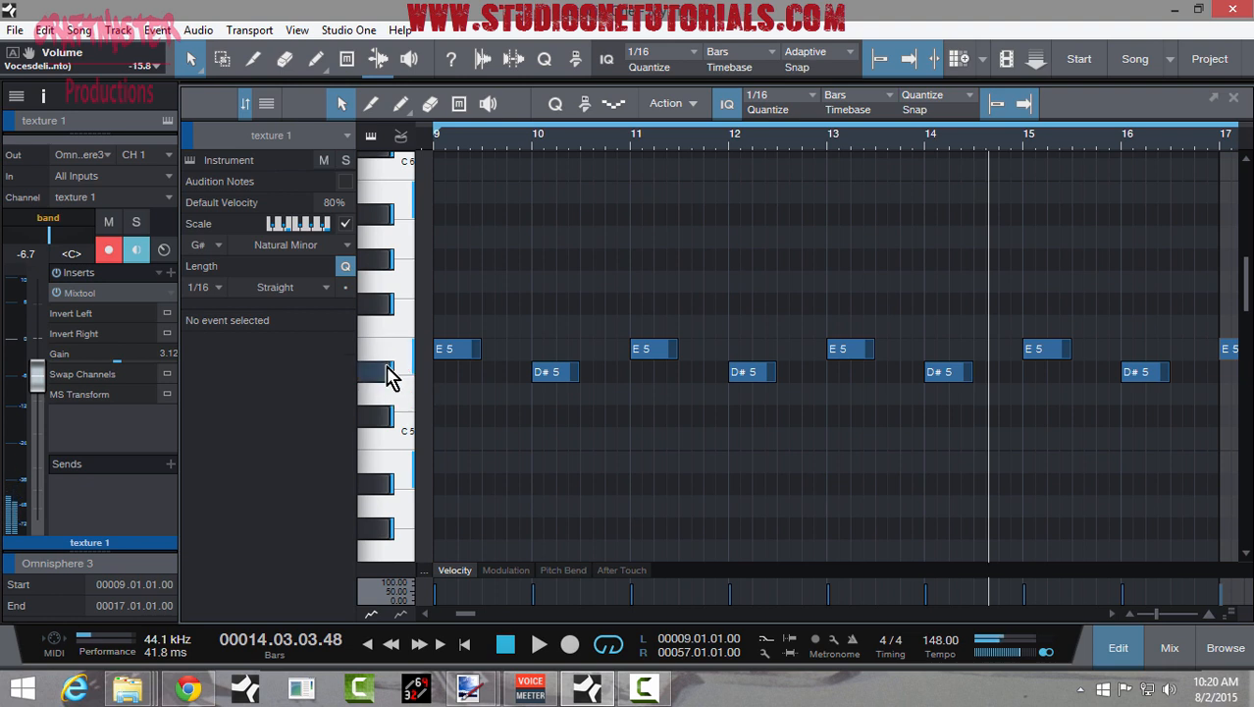
click(386, 371)
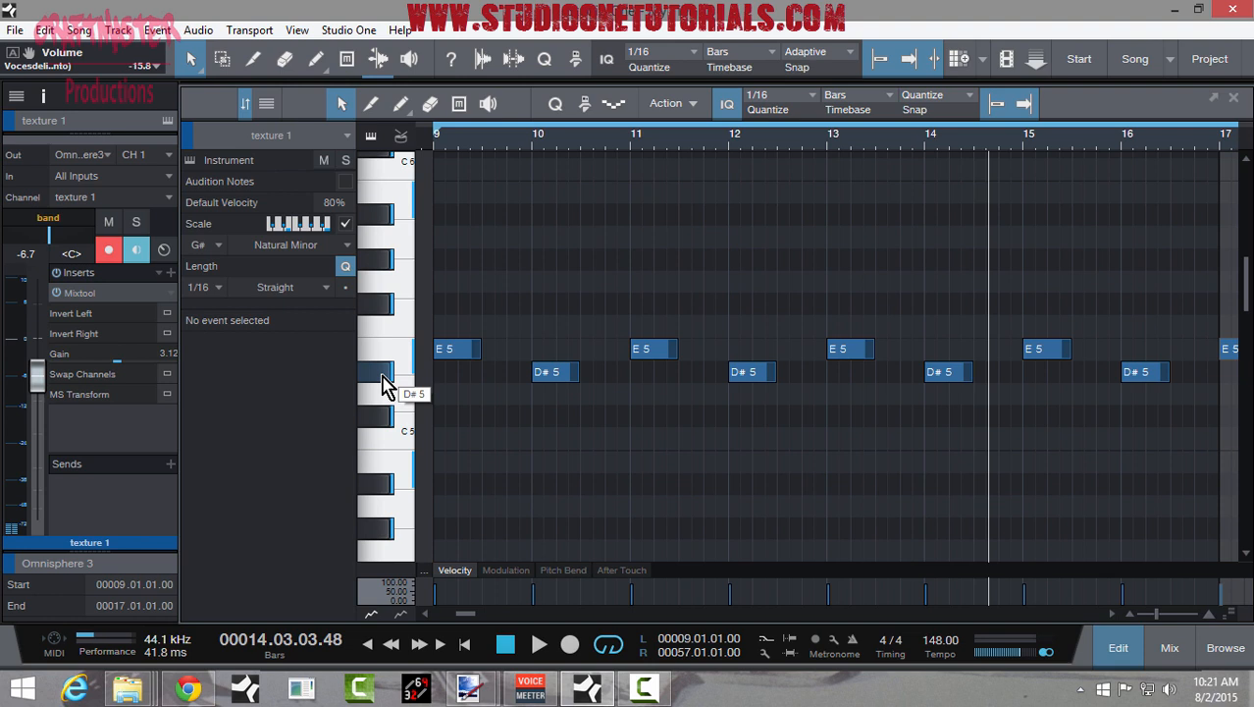
- Audition D#5 and C#5 alternately on the piano roll's keyboard to compare that interval
click(382, 376)
click(382, 413)
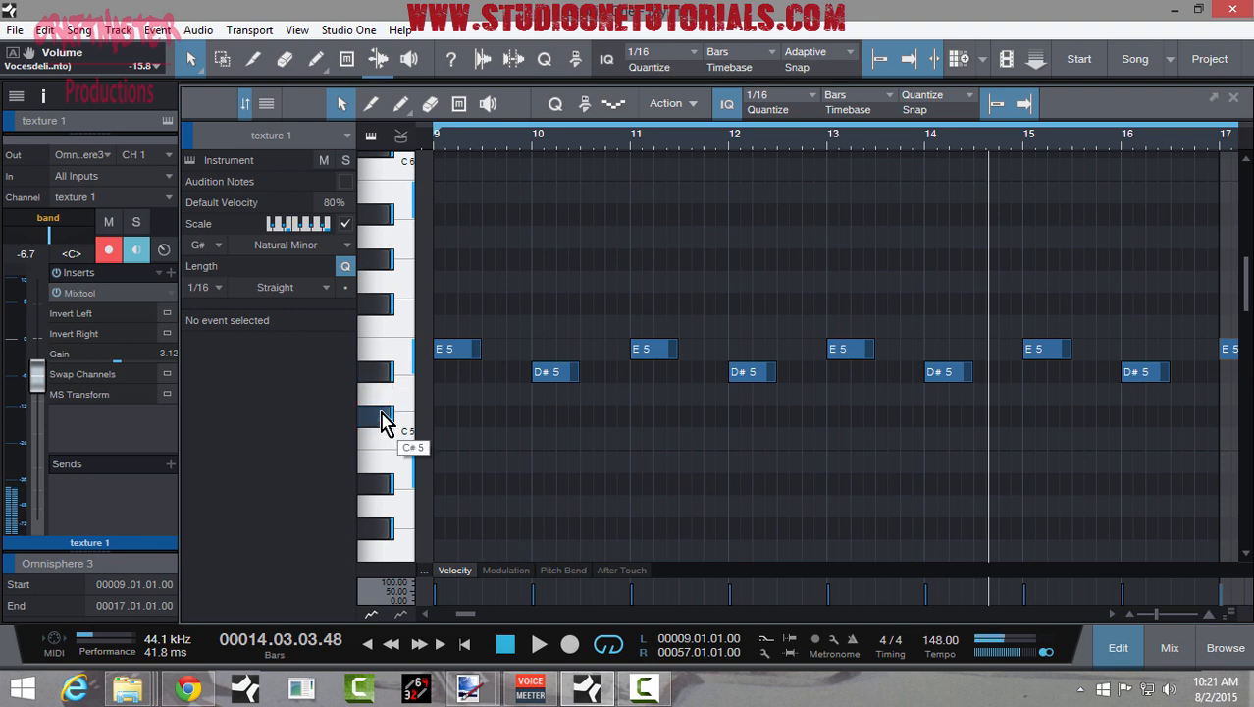
click(383, 377)
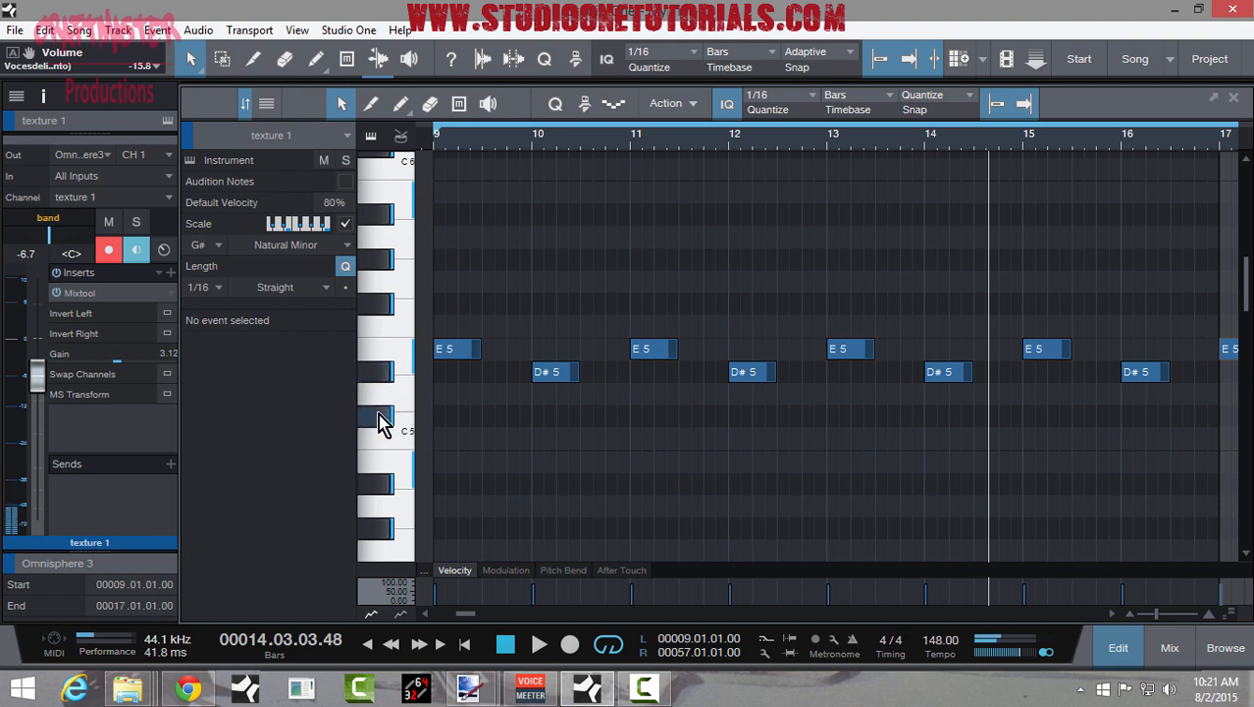
click(381, 420)
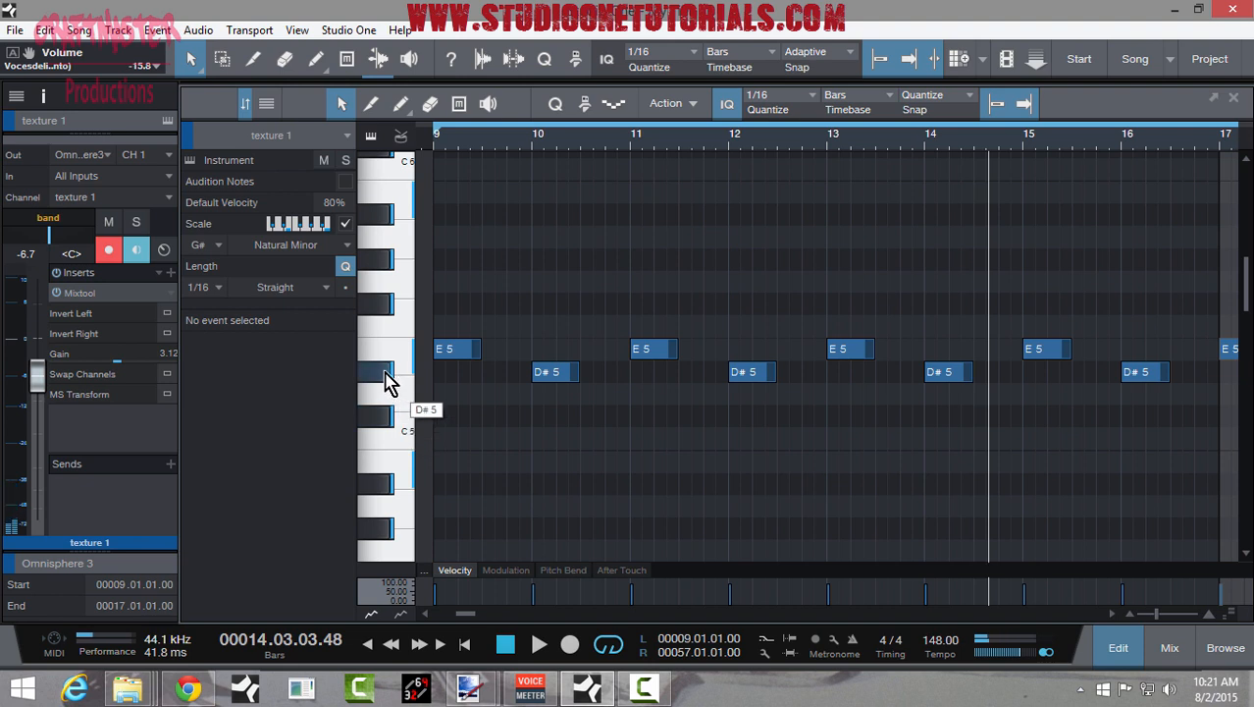
click(386, 377)
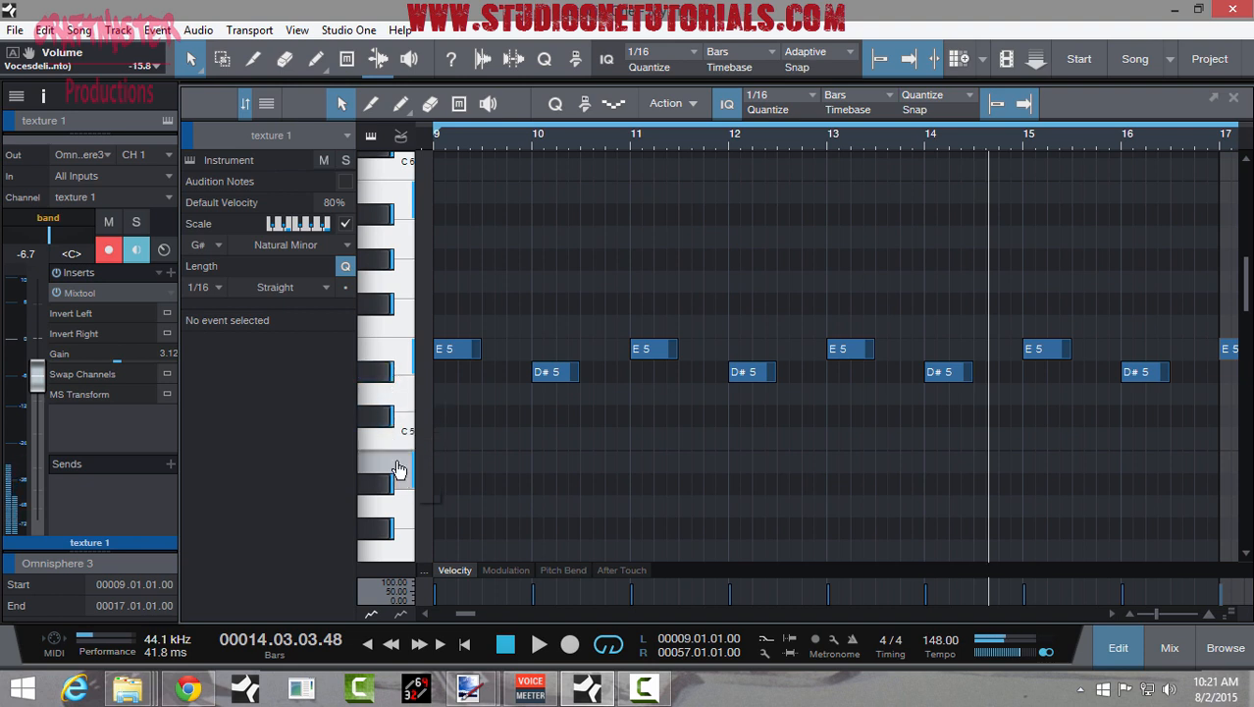
click(388, 378)
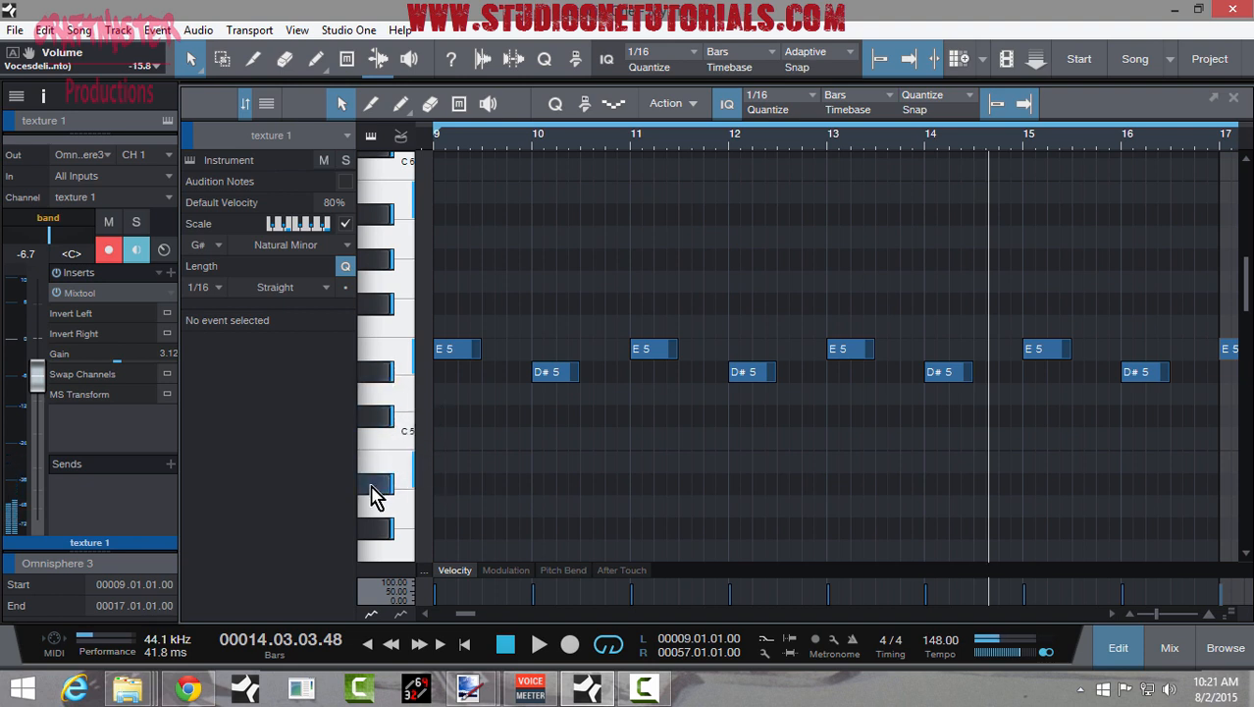
- Audition A#4 and B4 alternately on the piano roll's keyboard, and replay E5 and D#5 for comparison
click(376, 483)
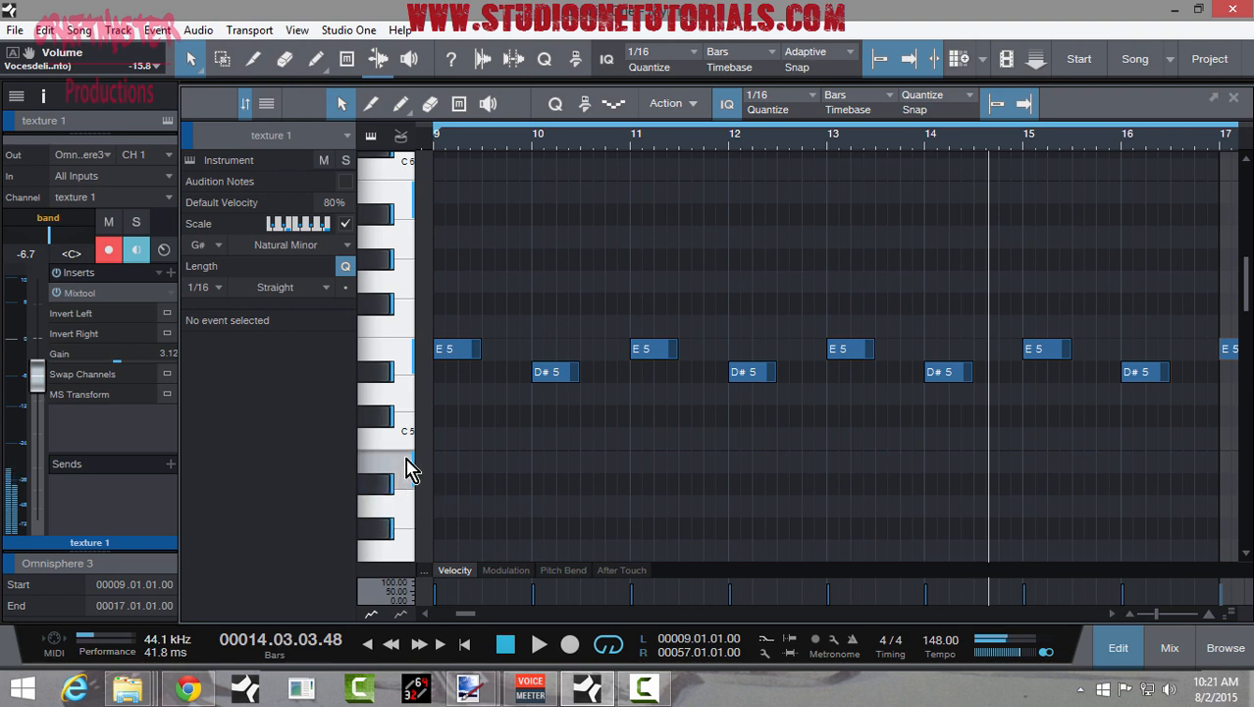
click(398, 463)
click(381, 481)
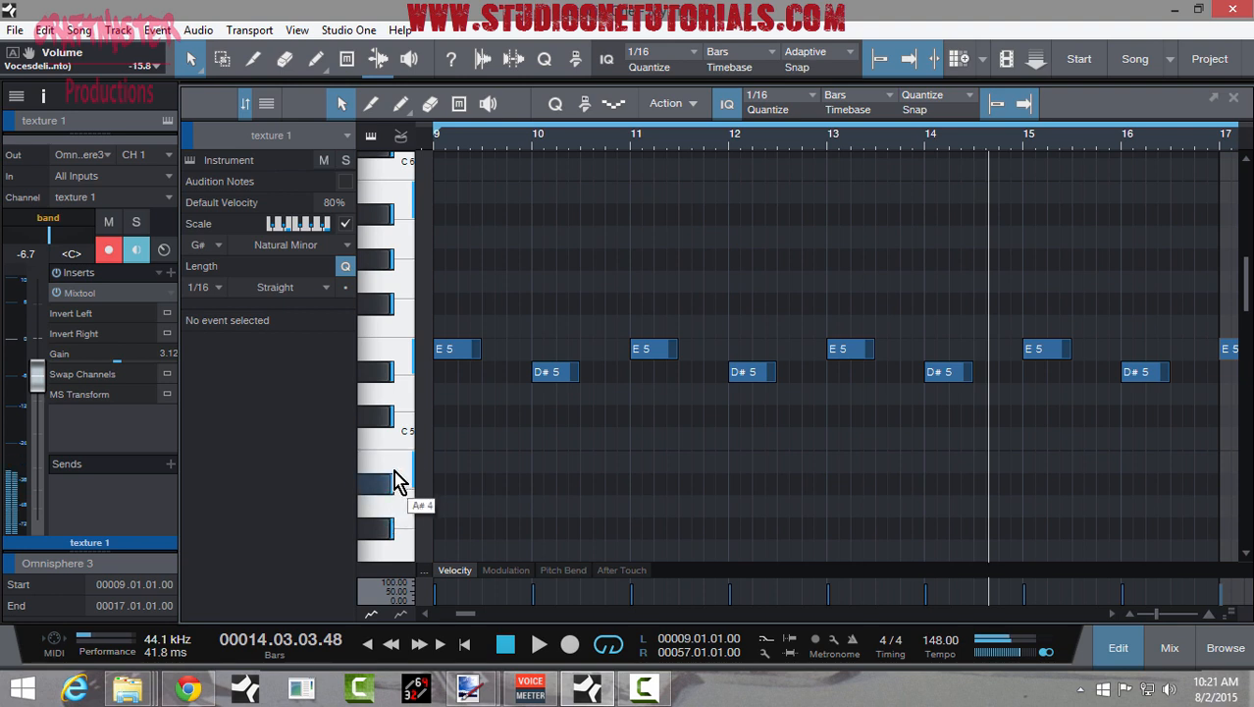
click(398, 459)
click(381, 487)
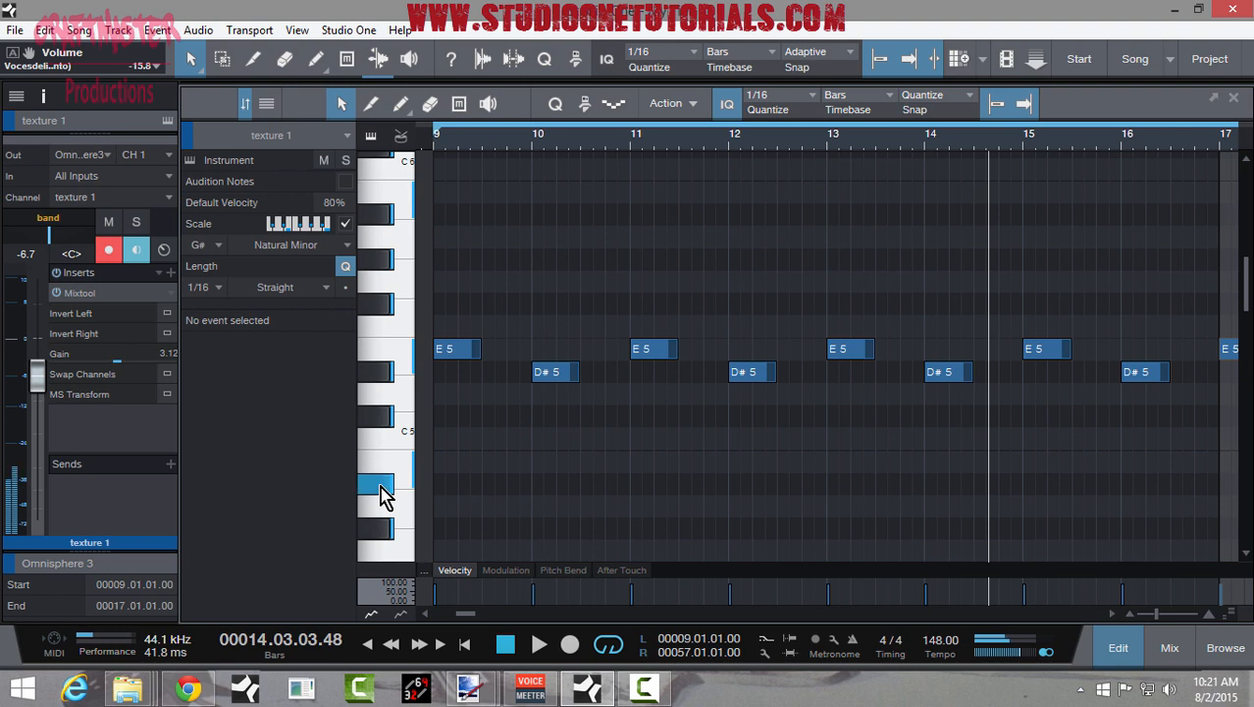
click(406, 353)
click(384, 371)
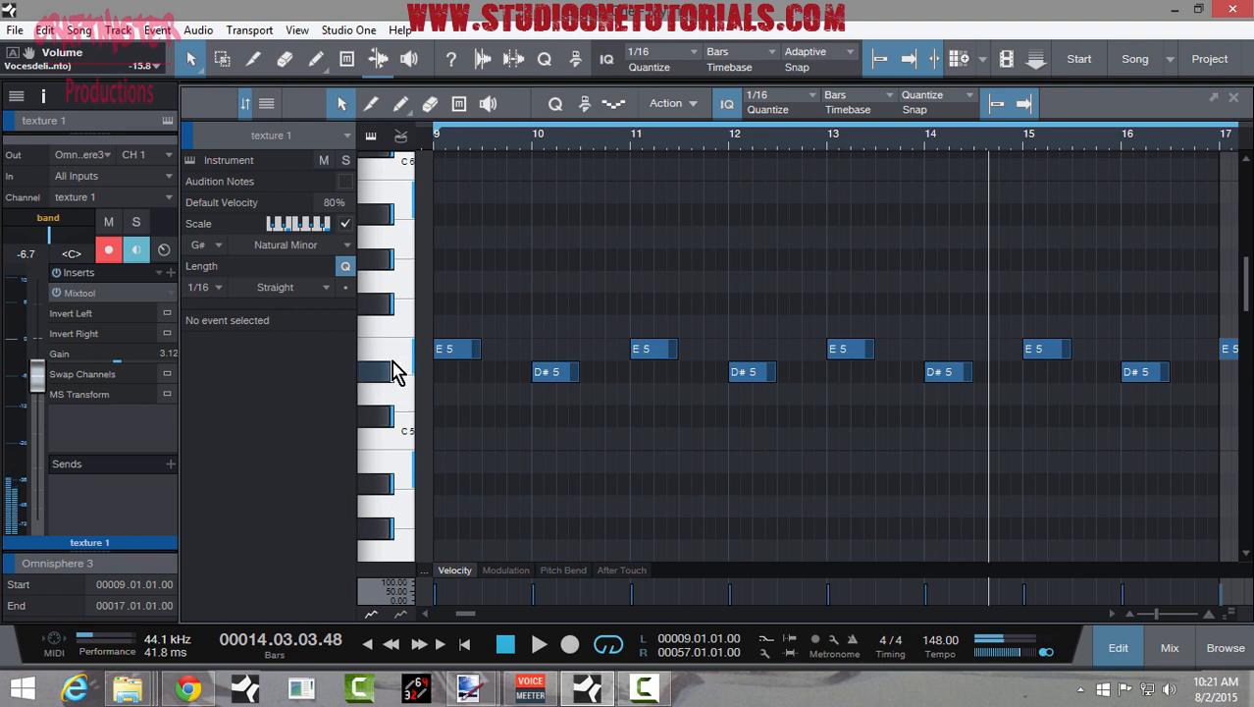
- Replay E5 and D#5 on the piano roll's keyboard, and shrink the piano roll to reveal the arrangement
click(395, 350)
click(378, 377)
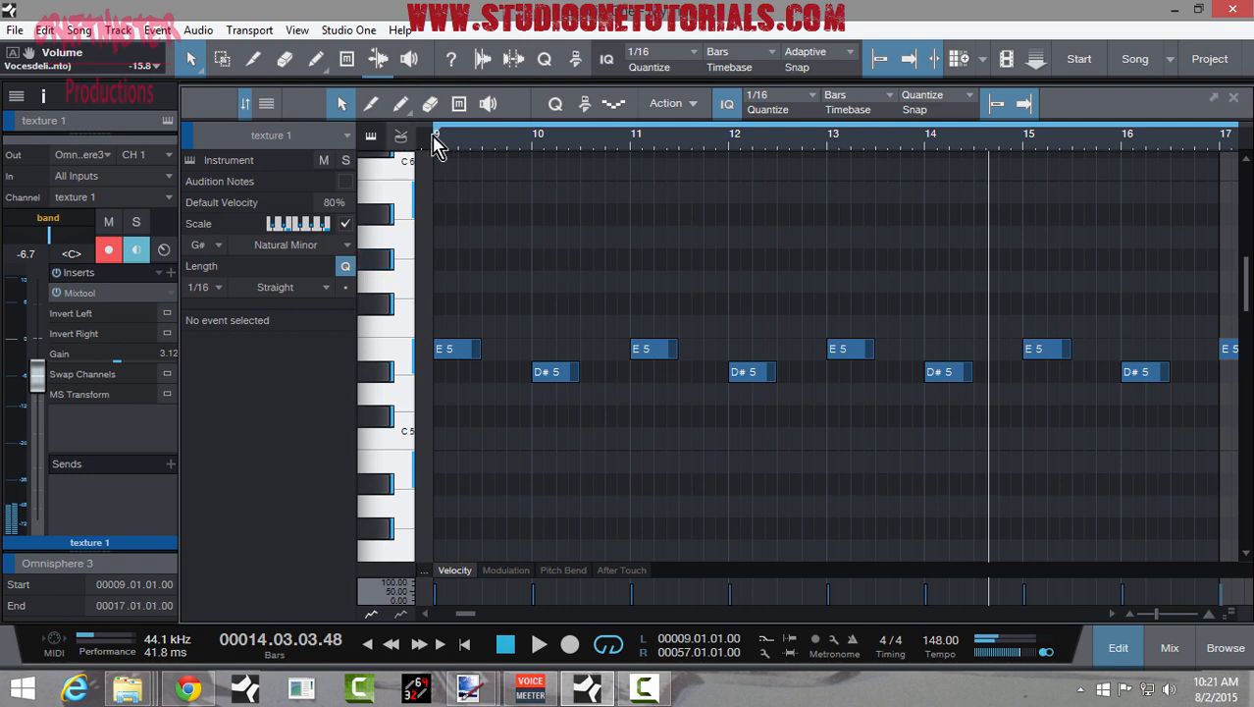
drag(431, 143, 393, 463)
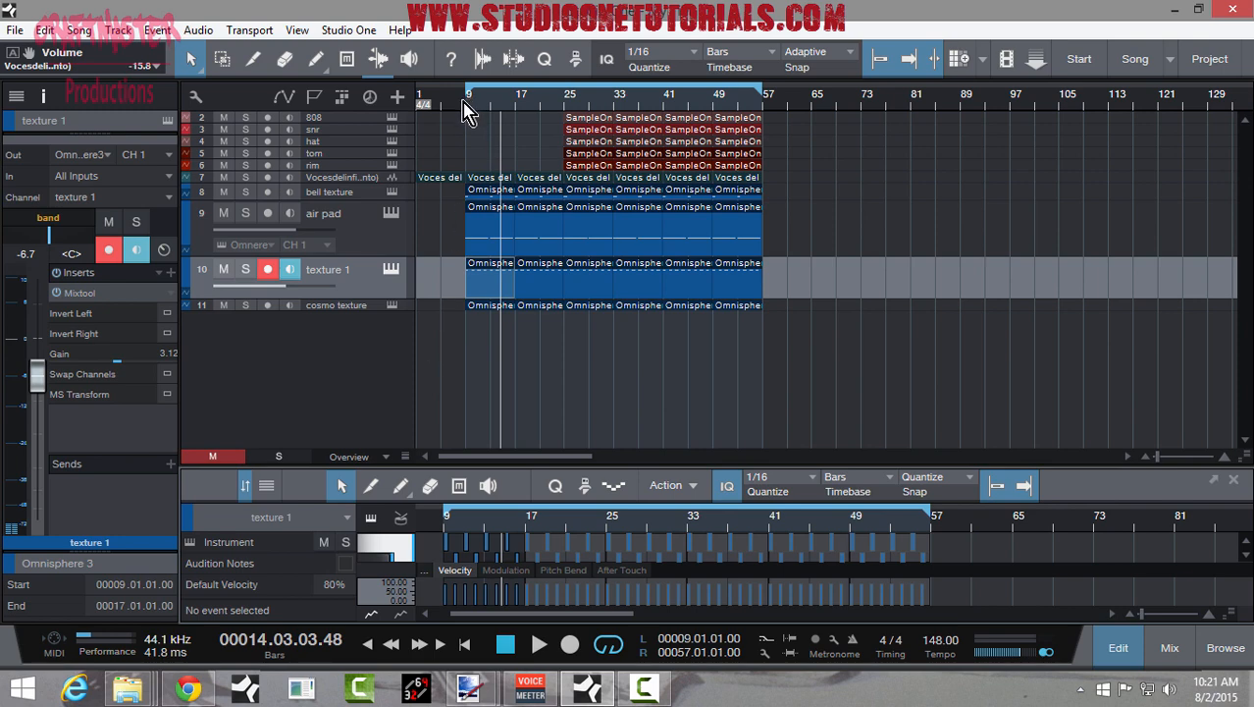
- Set the arrangement to the Tiny track height and place the playback position at bar 25, where the drum events start
drag(465, 102, 463, 128)
scroll(459, 246, down, 4)
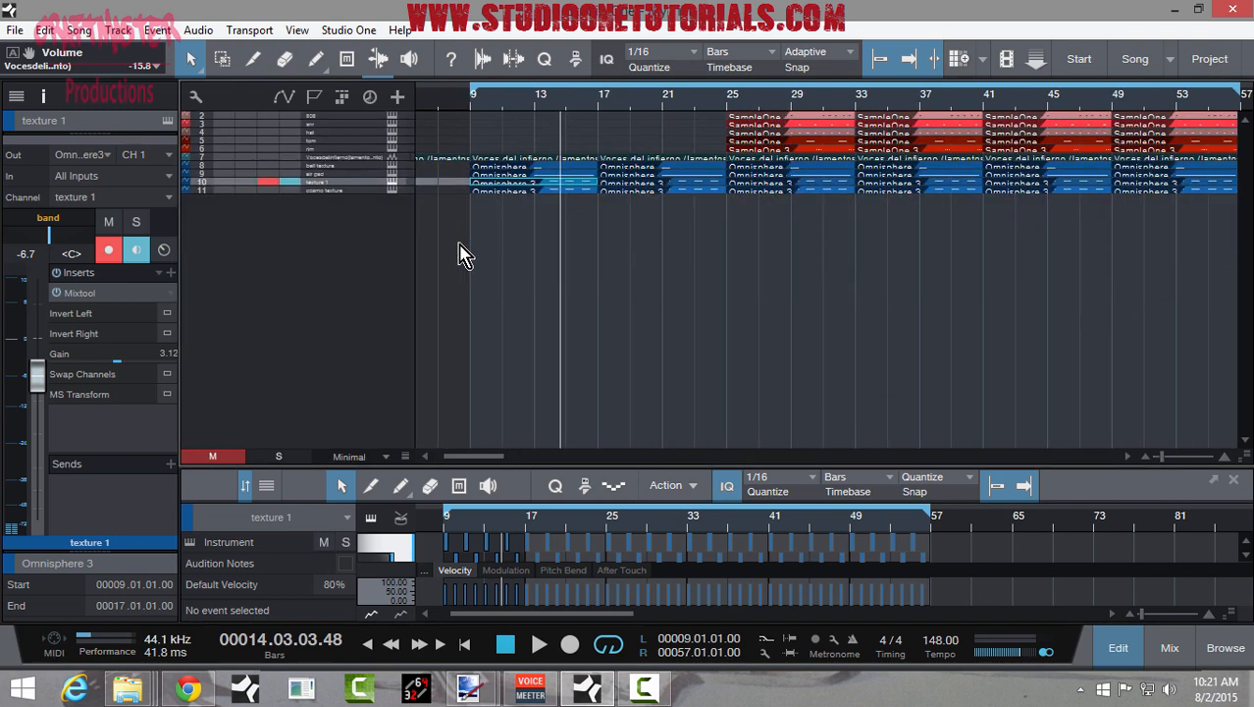
scroll(459, 246, up, 2)
scroll(463, 255, up, 1)
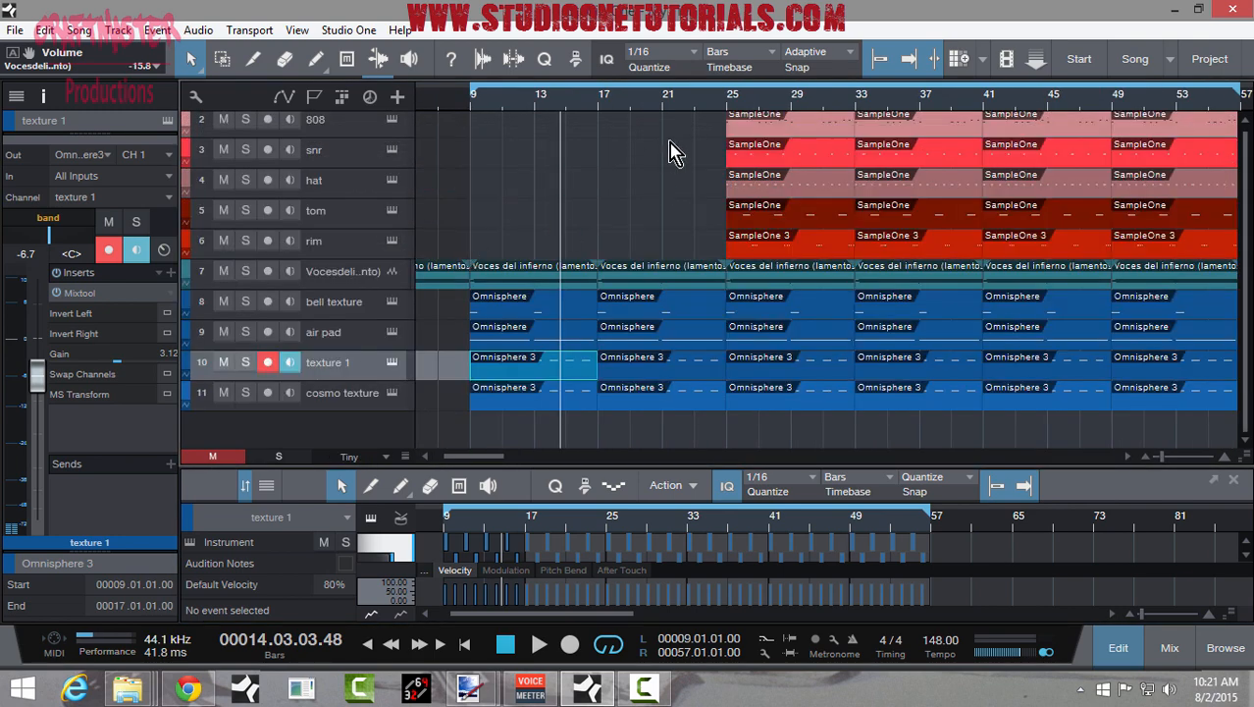
click(730, 103)
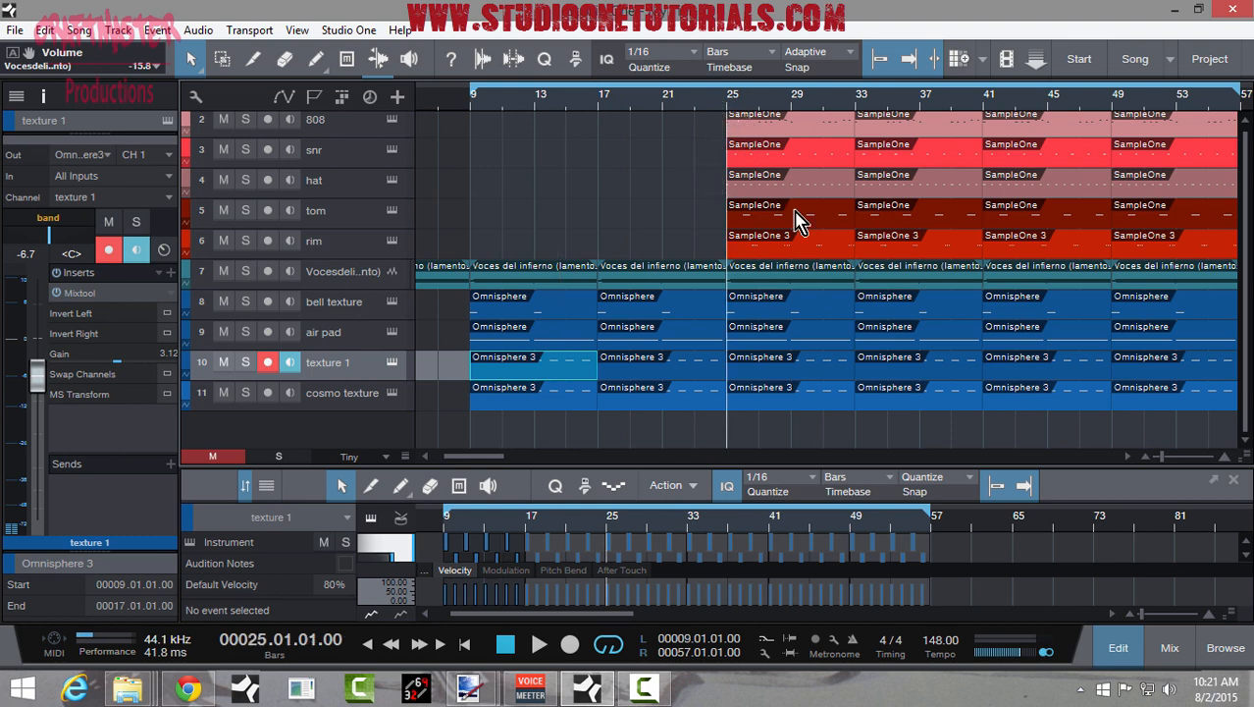
mouse_move(461, 456)
mouse_down()
mouse_move(506, 461)
mouse_move(482, 465)
mouse_up()
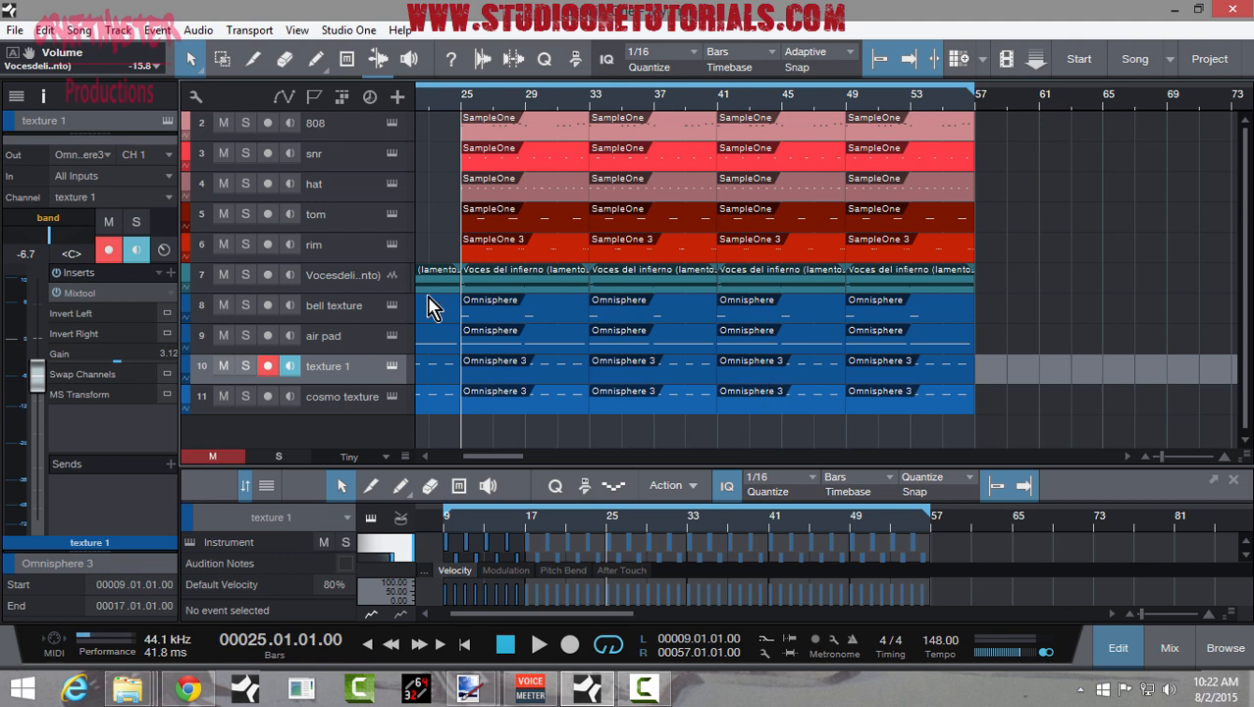
- Solo the tom track and play it from bar 25
click(244, 216)
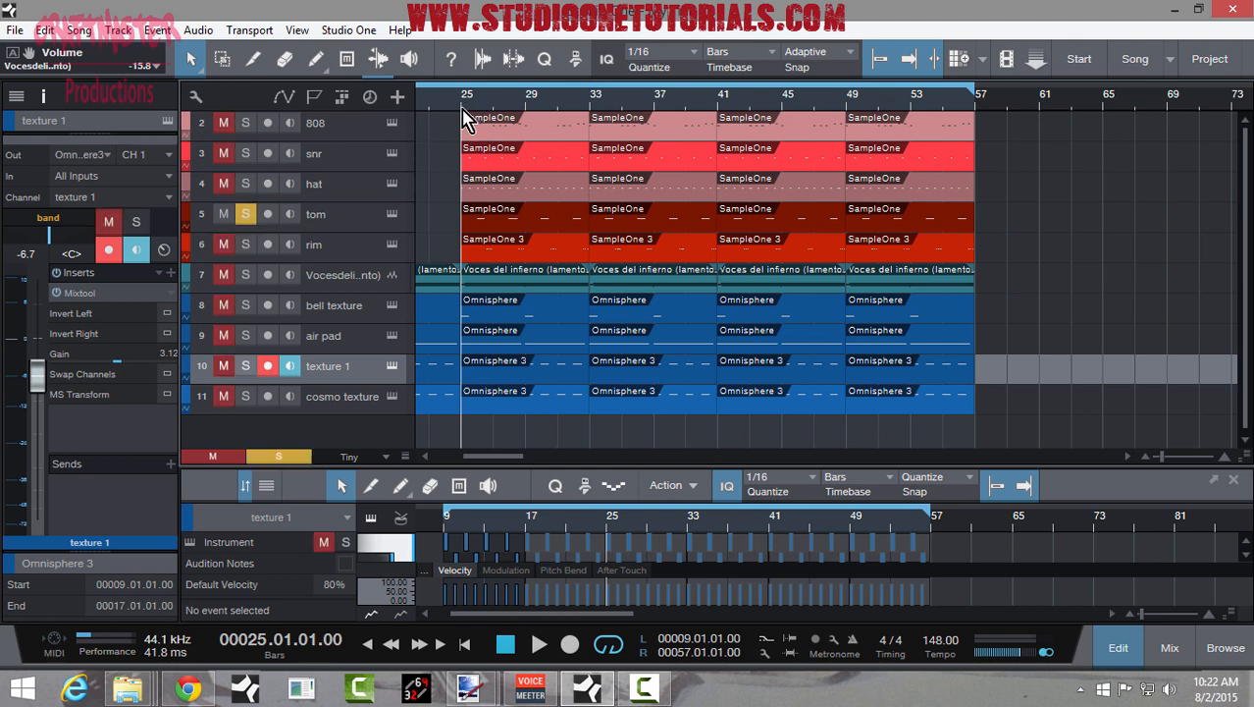
key(space)
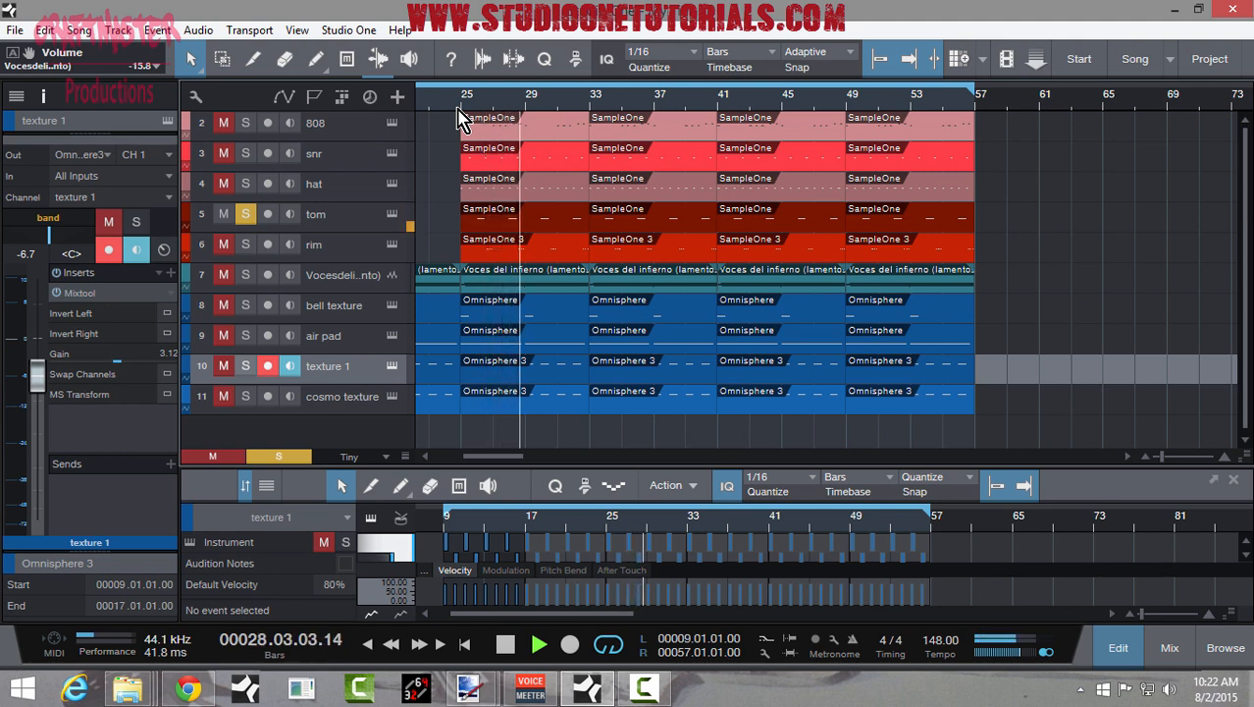
key(space)
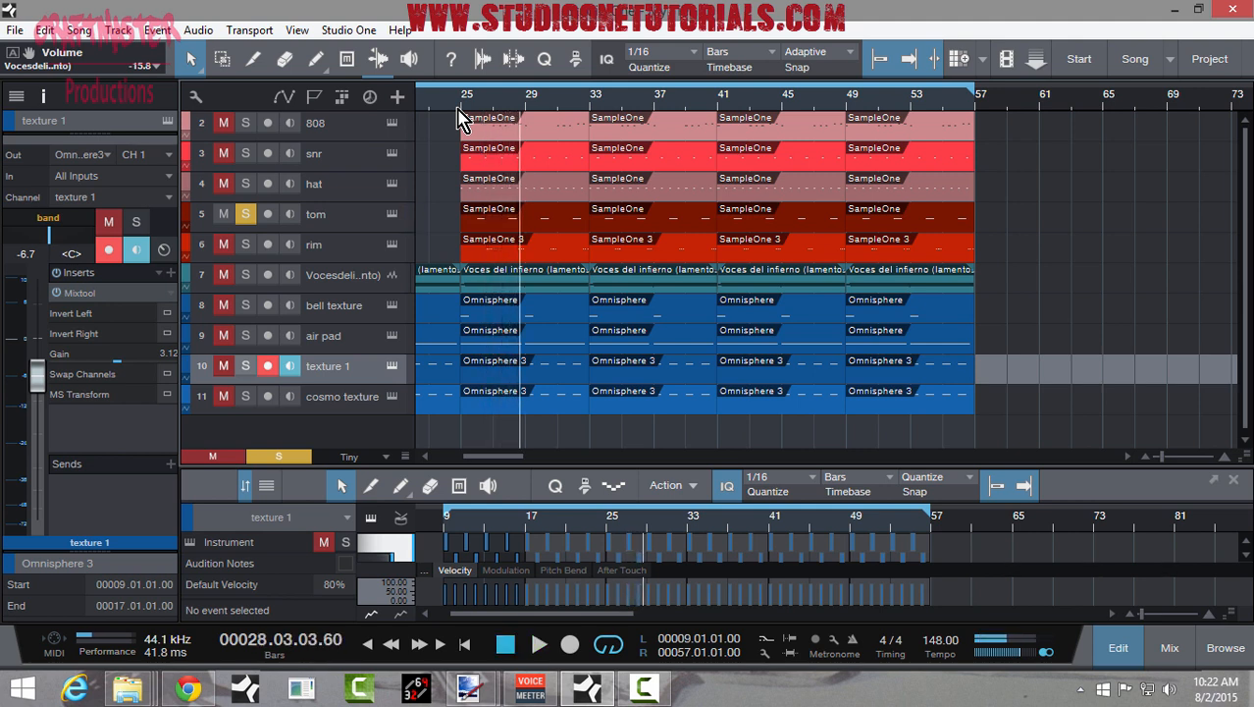
- Add the rim track to the soloed tom and play both from bar 25
click(245, 244)
click(461, 116)
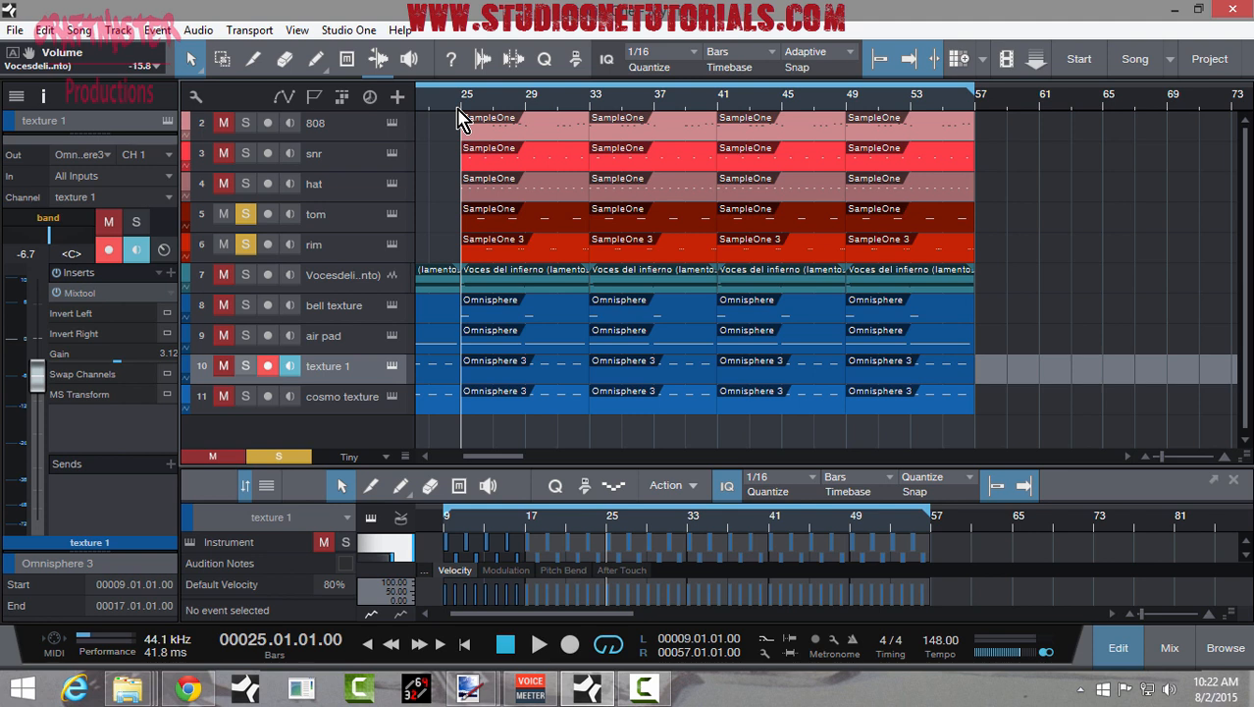
key(space)
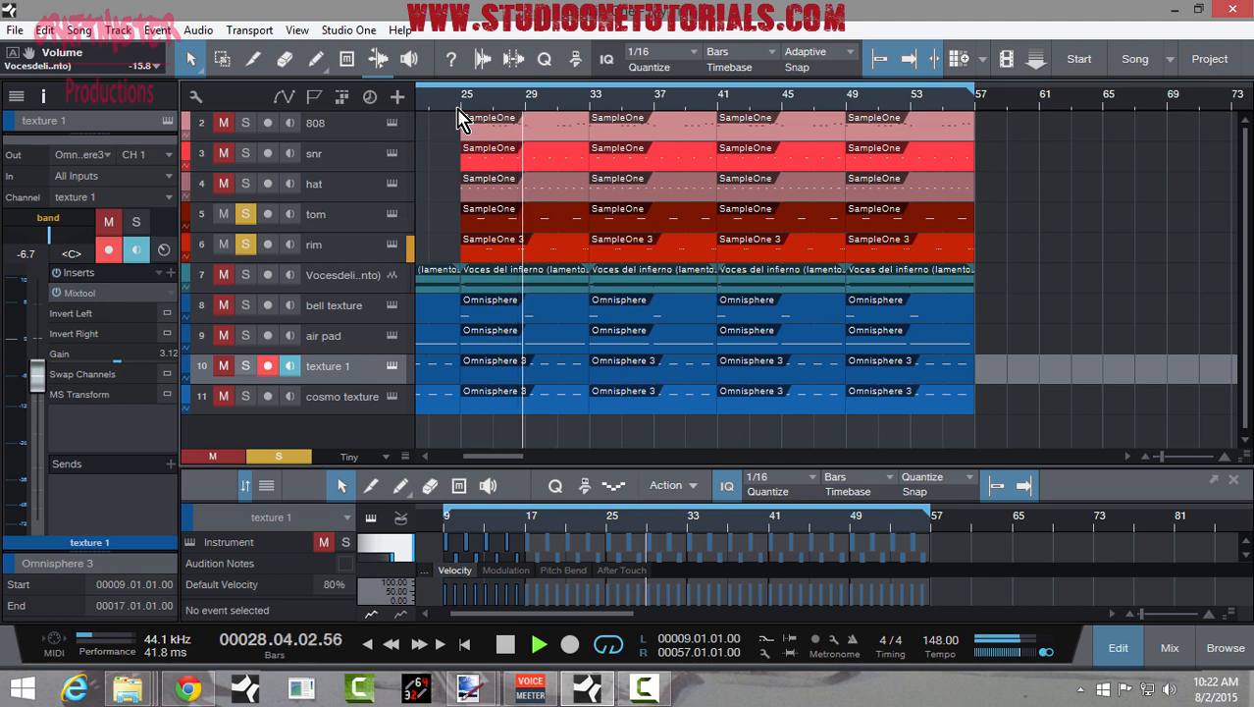
key(space)
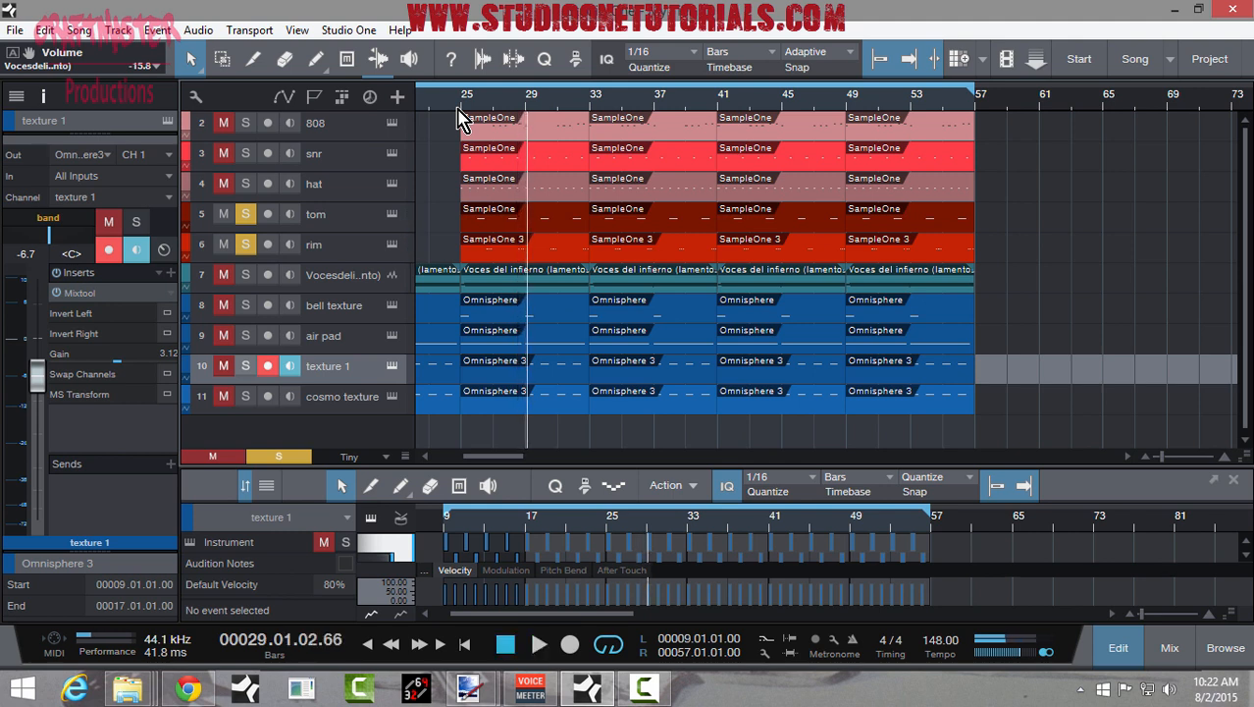
- Add the hat track to the solo, play from bar 25, and bring in the snr track during playback
click(245, 184)
click(458, 104)
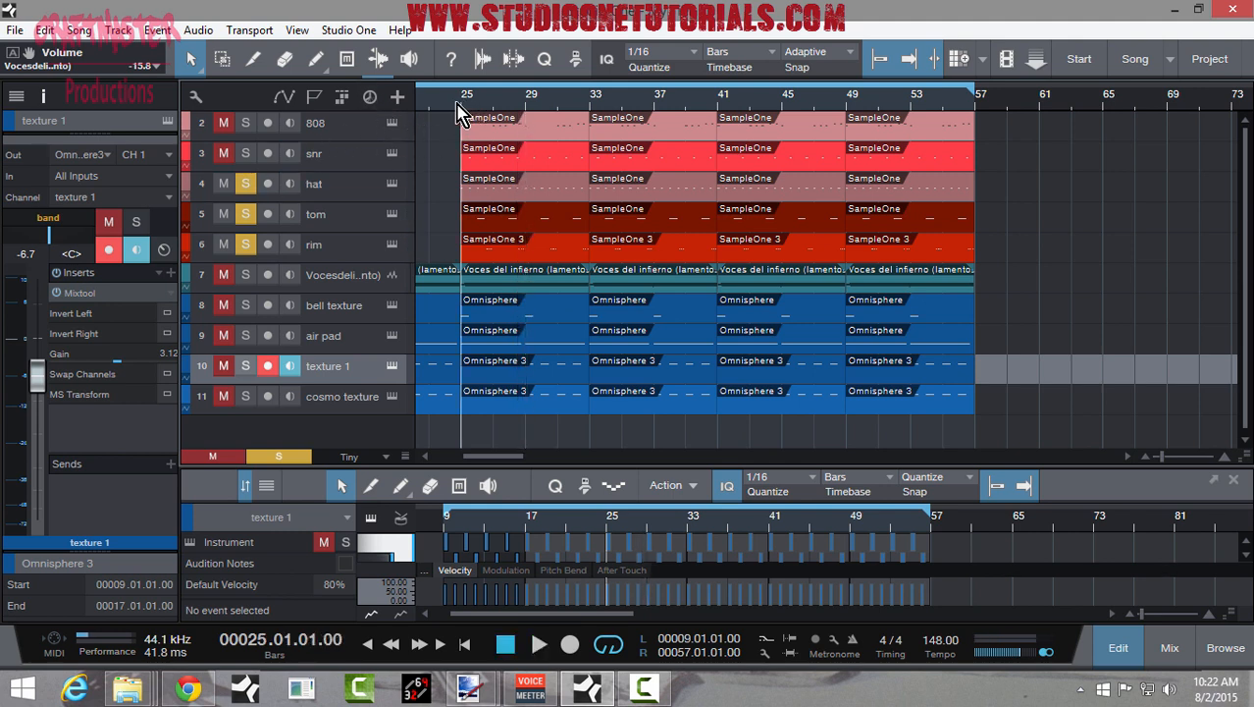
key(space)
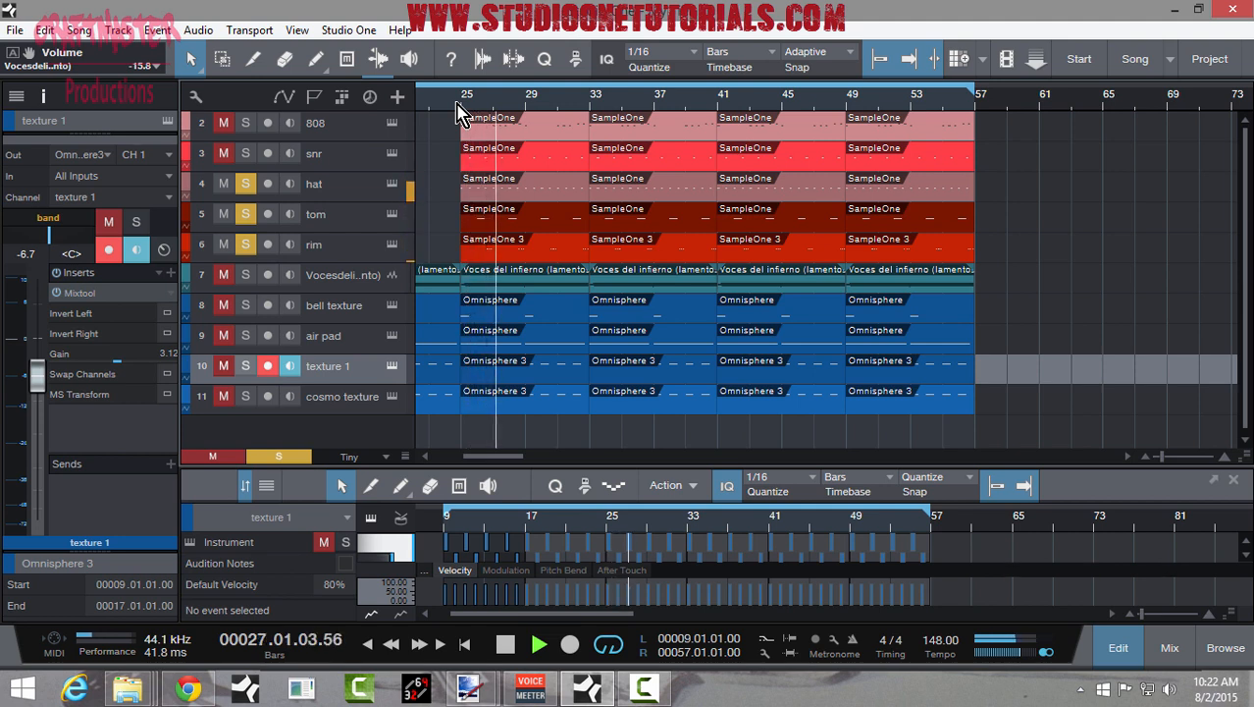
click(245, 153)
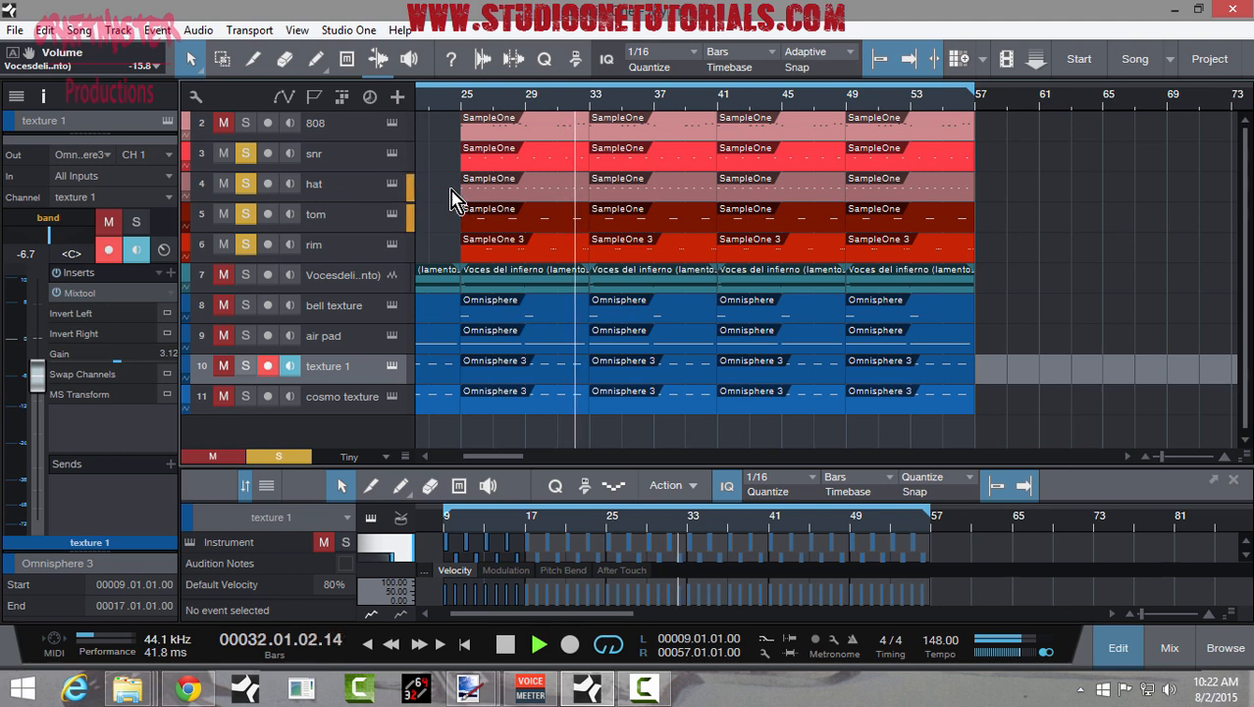
key(space)
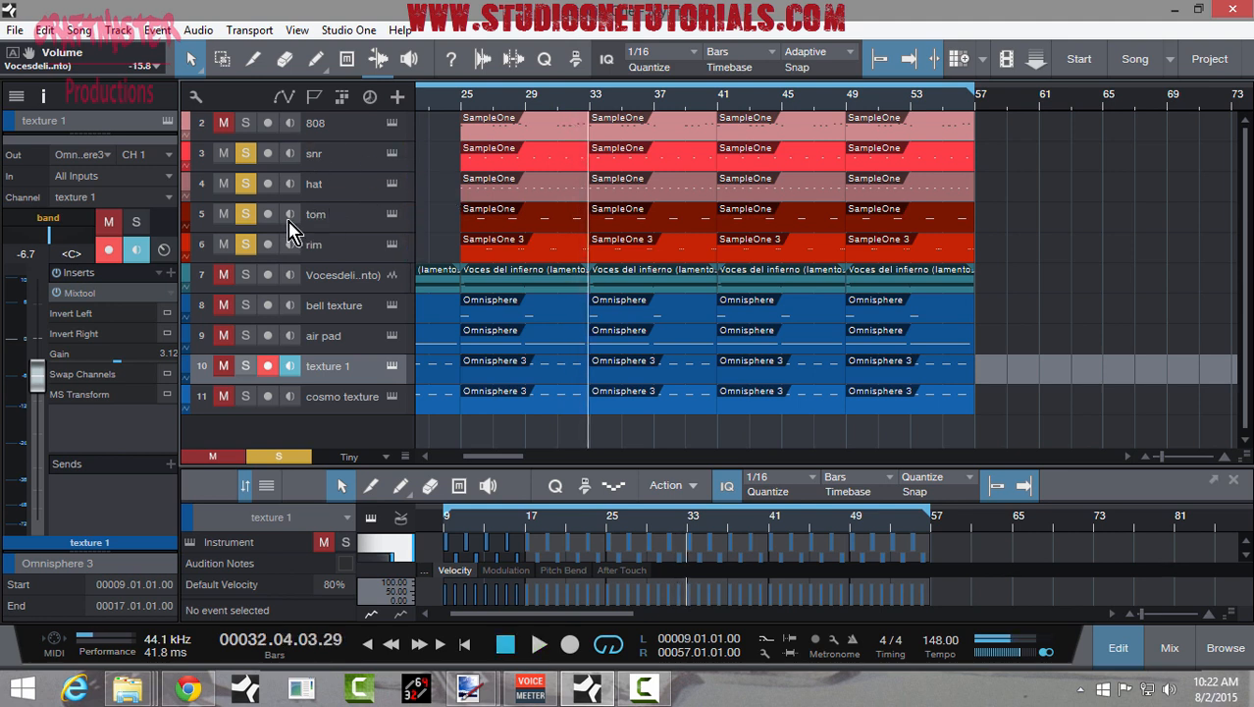
- Turn off solo on the rim, tom, hat and snr tracks
click(245, 244)
click(245, 214)
click(246, 183)
click(245, 153)
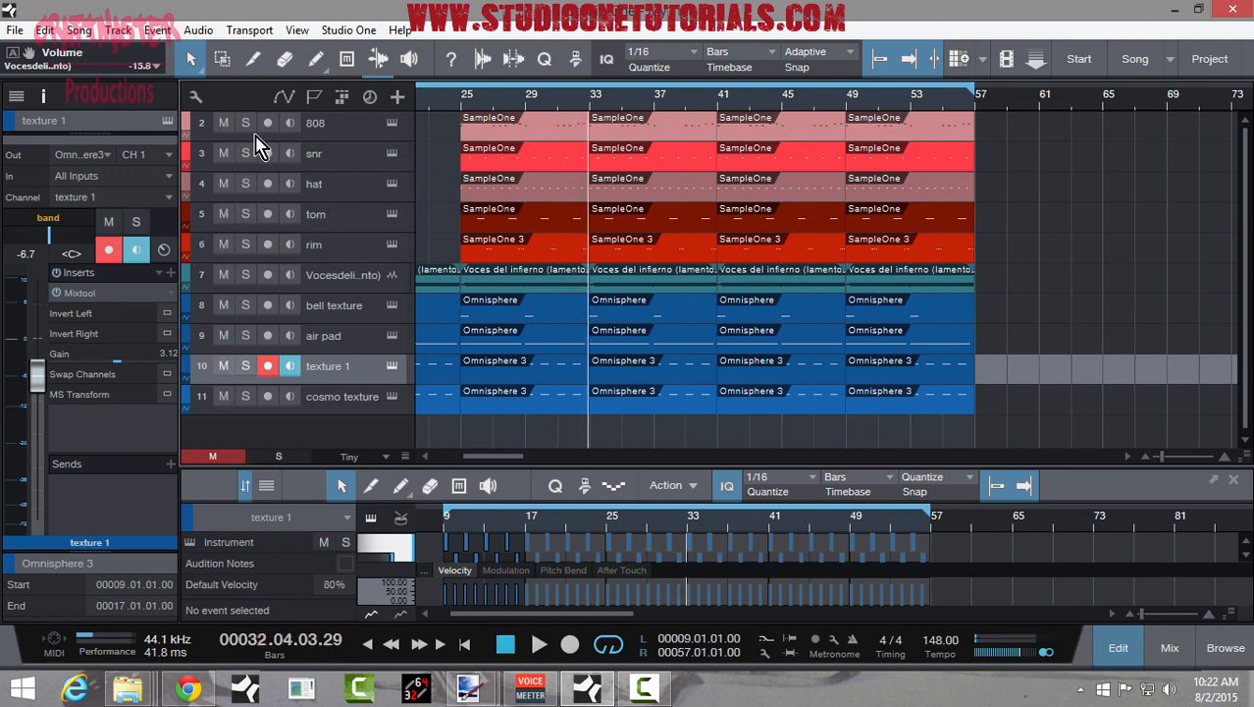
- Open the 808 track's Sample One instrument, examine its sample and settings, and close it
click(392, 123)
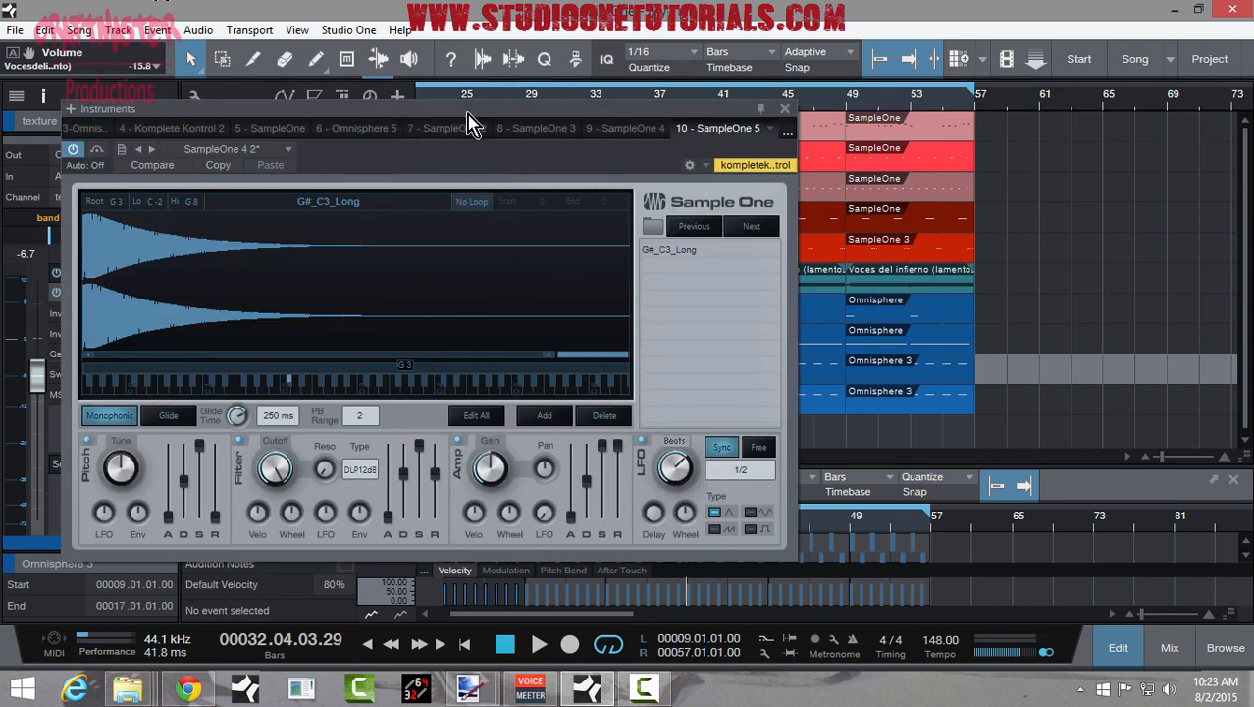
drag(469, 109, 503, 82)
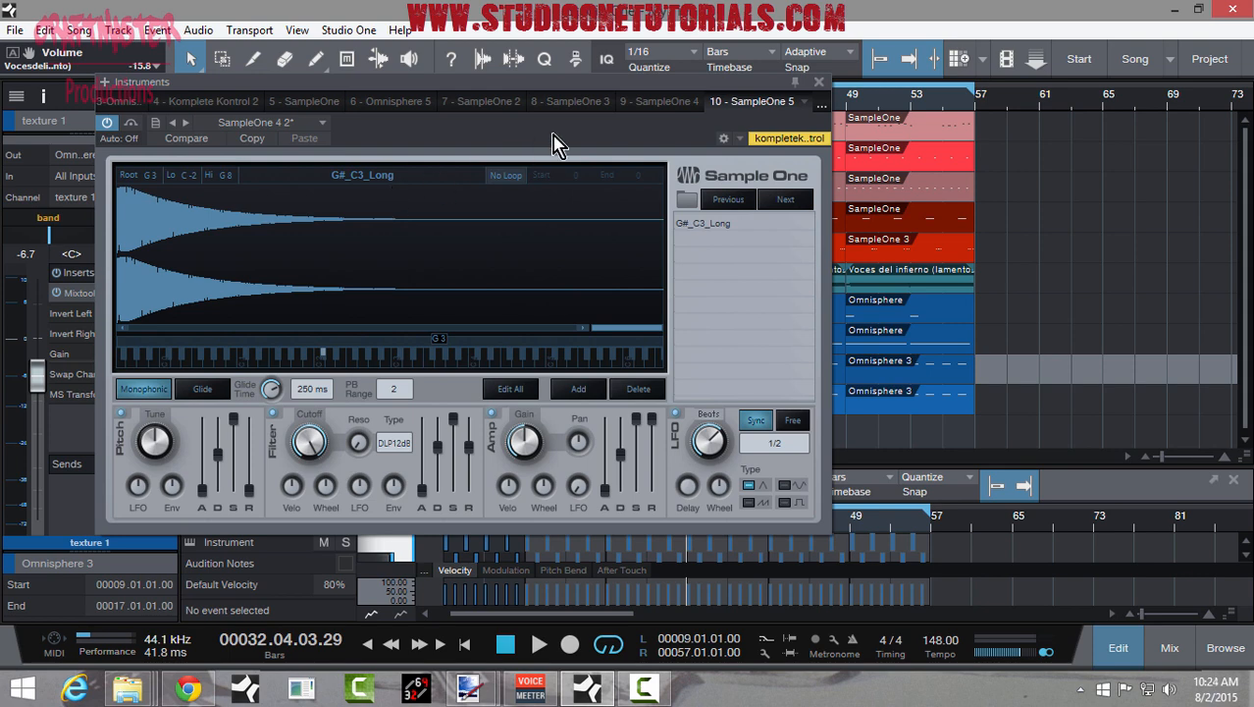
drag(579, 81, 581, 144)
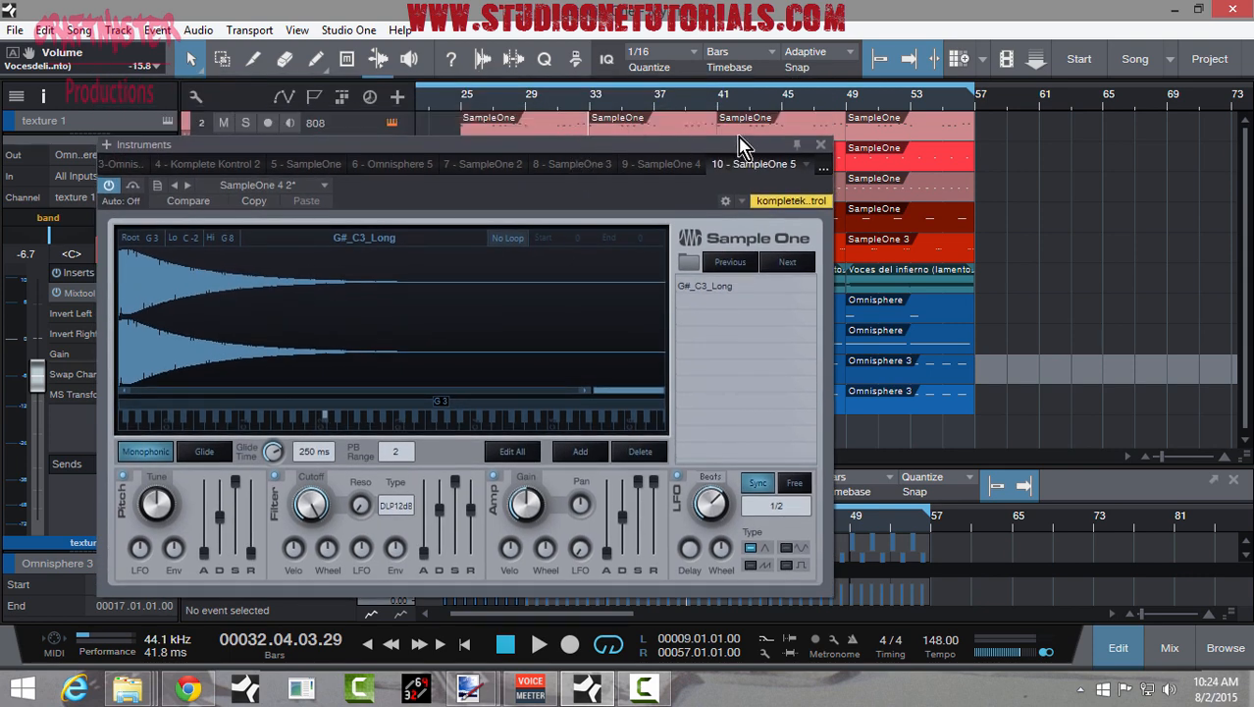
click(820, 144)
- Show the 808 track's first event in an enlarged piano roll and examine its note pattern between bars 25 and 33
click(547, 131)
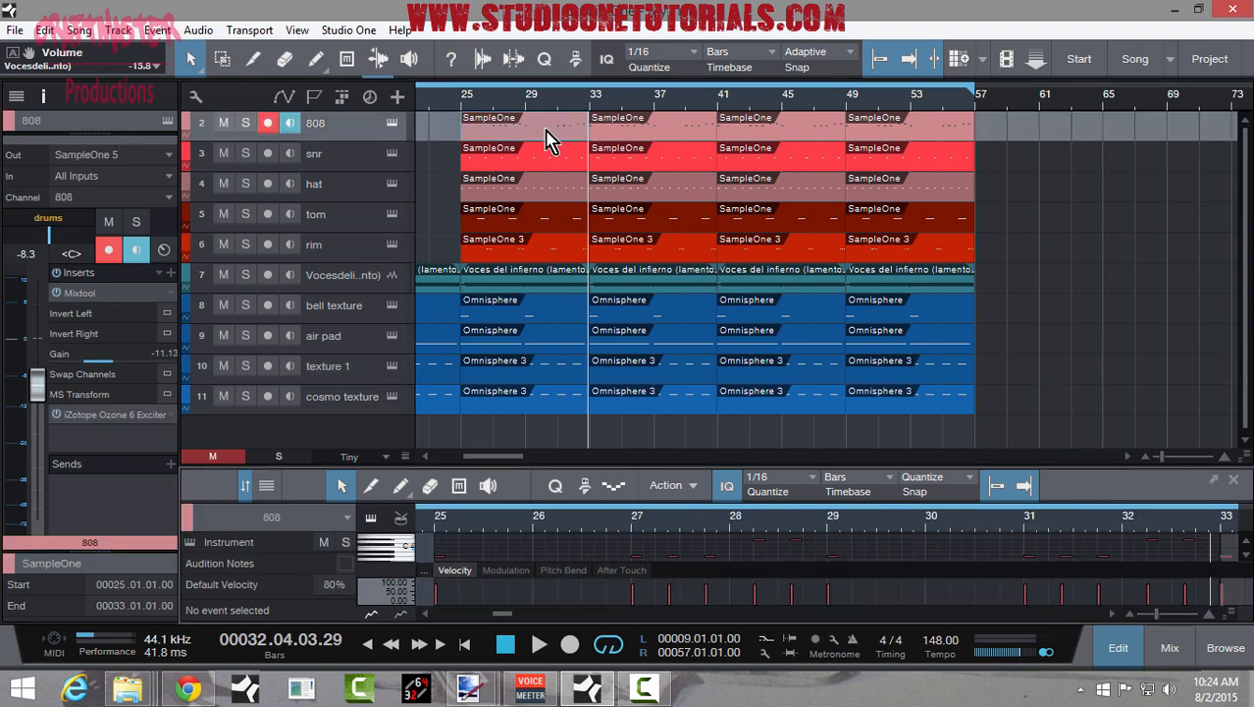
drag(588, 467, 565, 149)
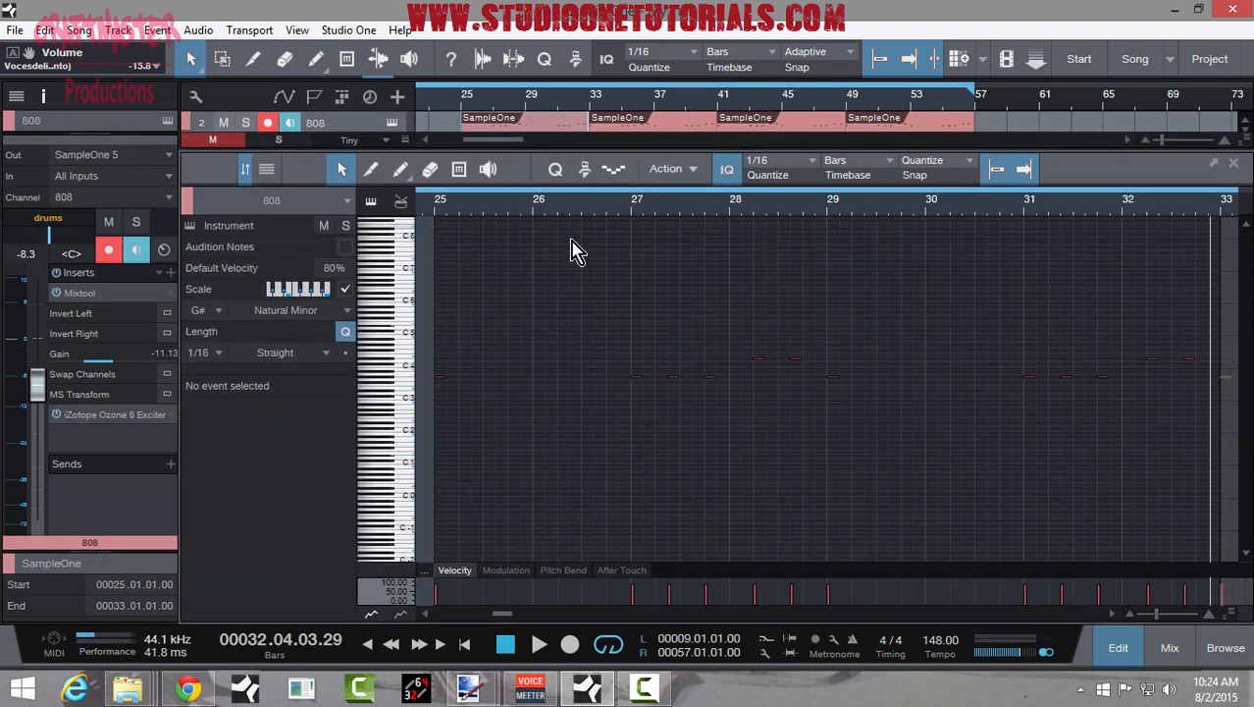
drag(567, 203, 557, 185)
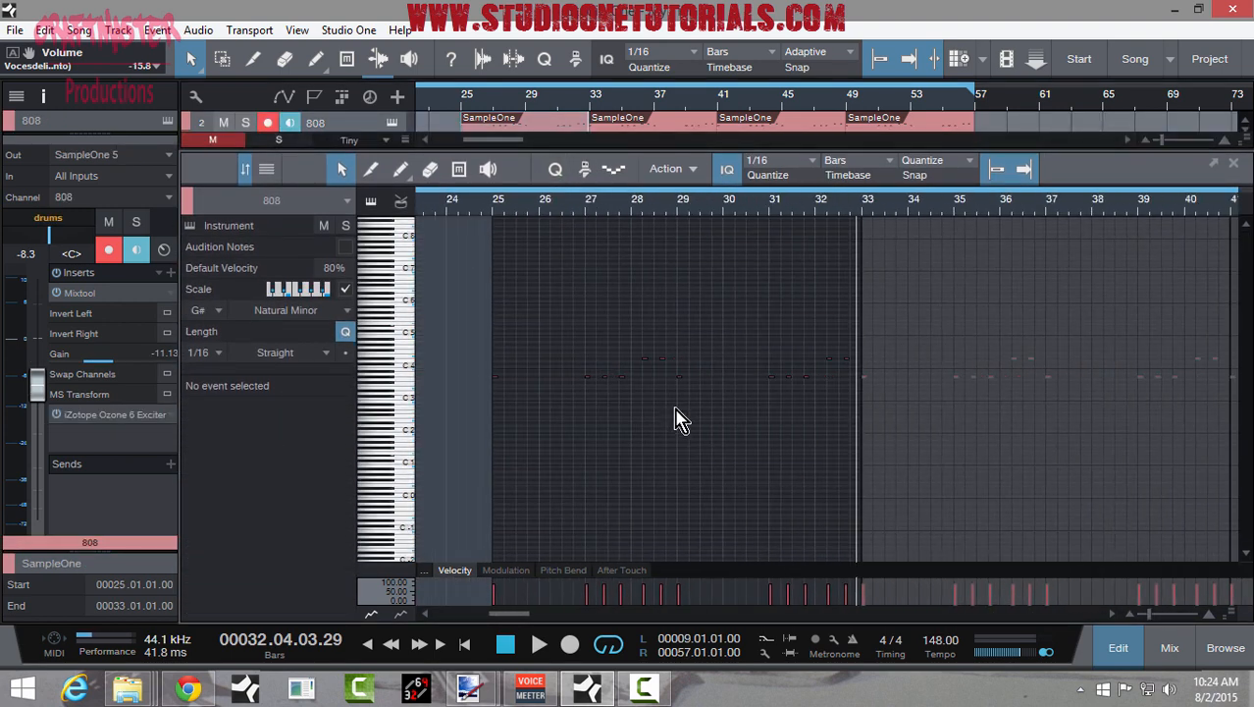
scroll(687, 424, up, 5)
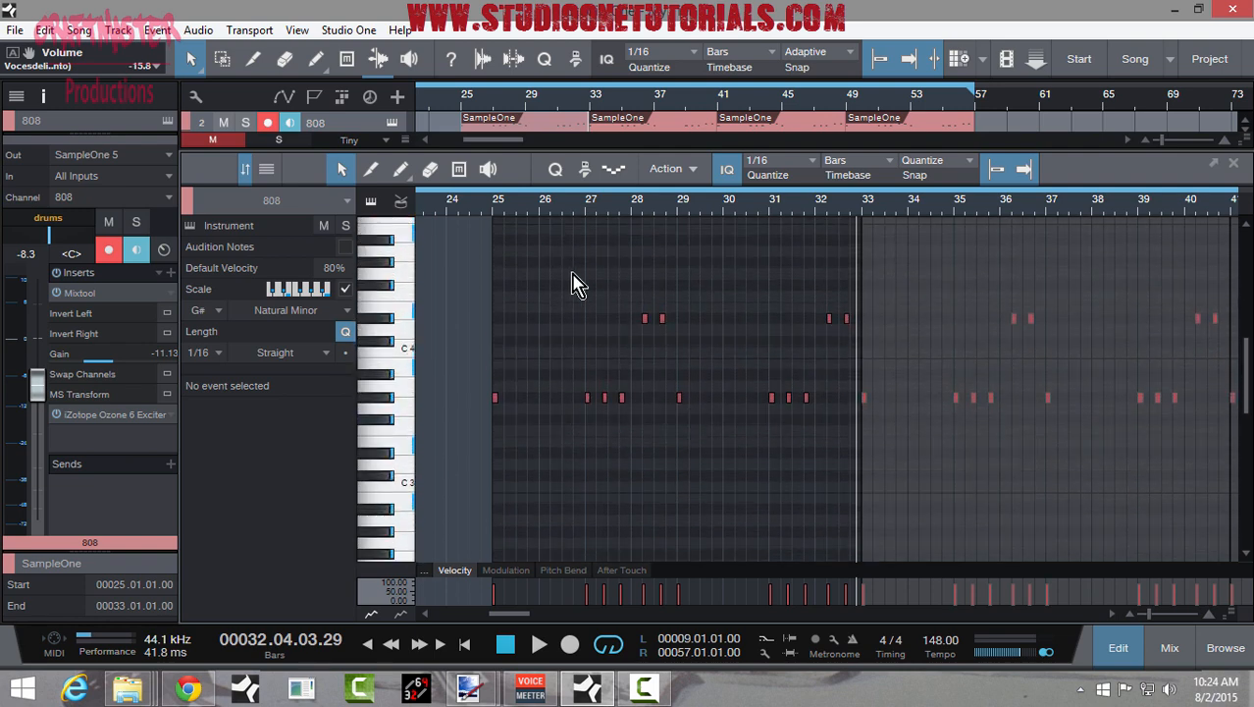
scroll(538, 228, up, 5)
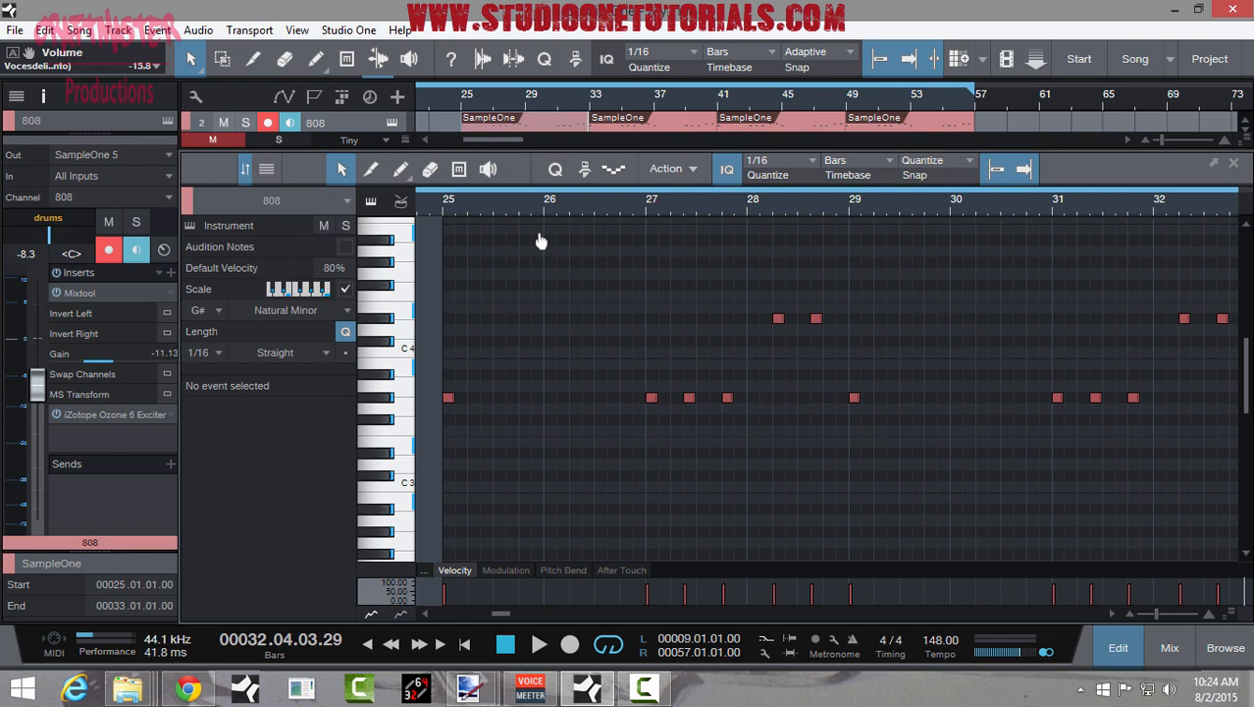
drag(497, 609, 498, 609)
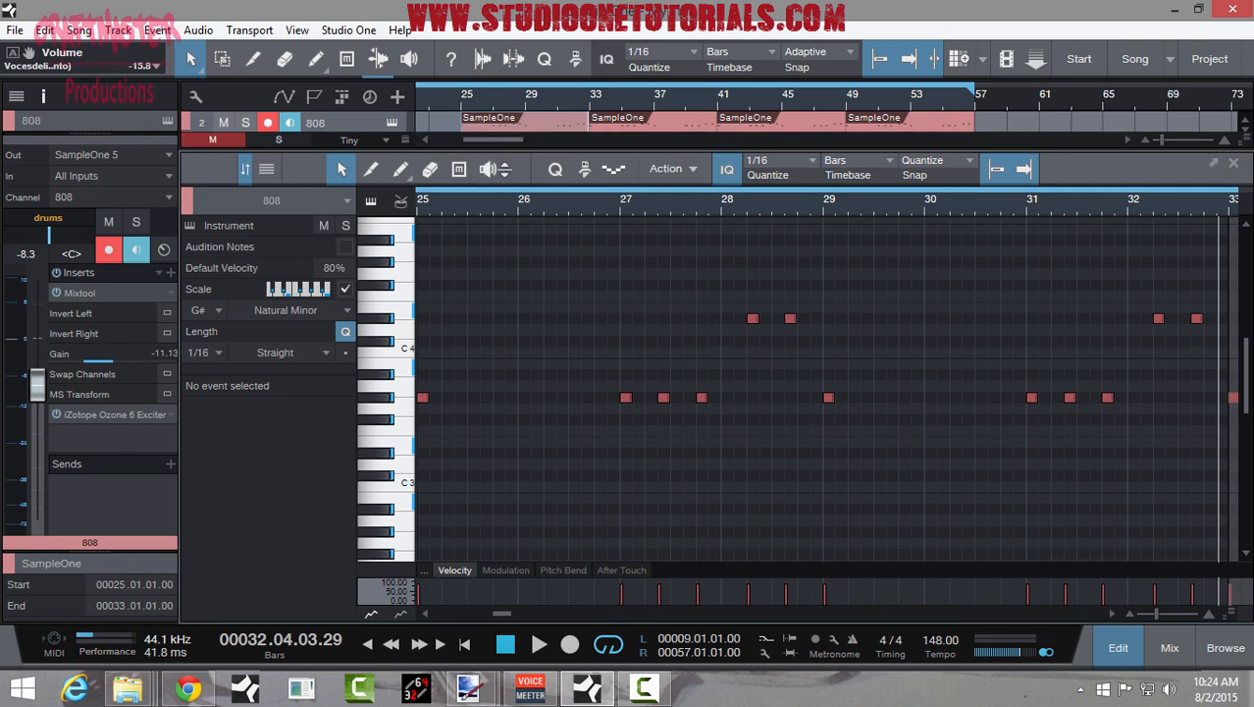
- Show the first snr and hat events in a reduced piano roll, and play the hat pattern from just before bar 25
drag(505, 152, 506, 233)
click(511, 154)
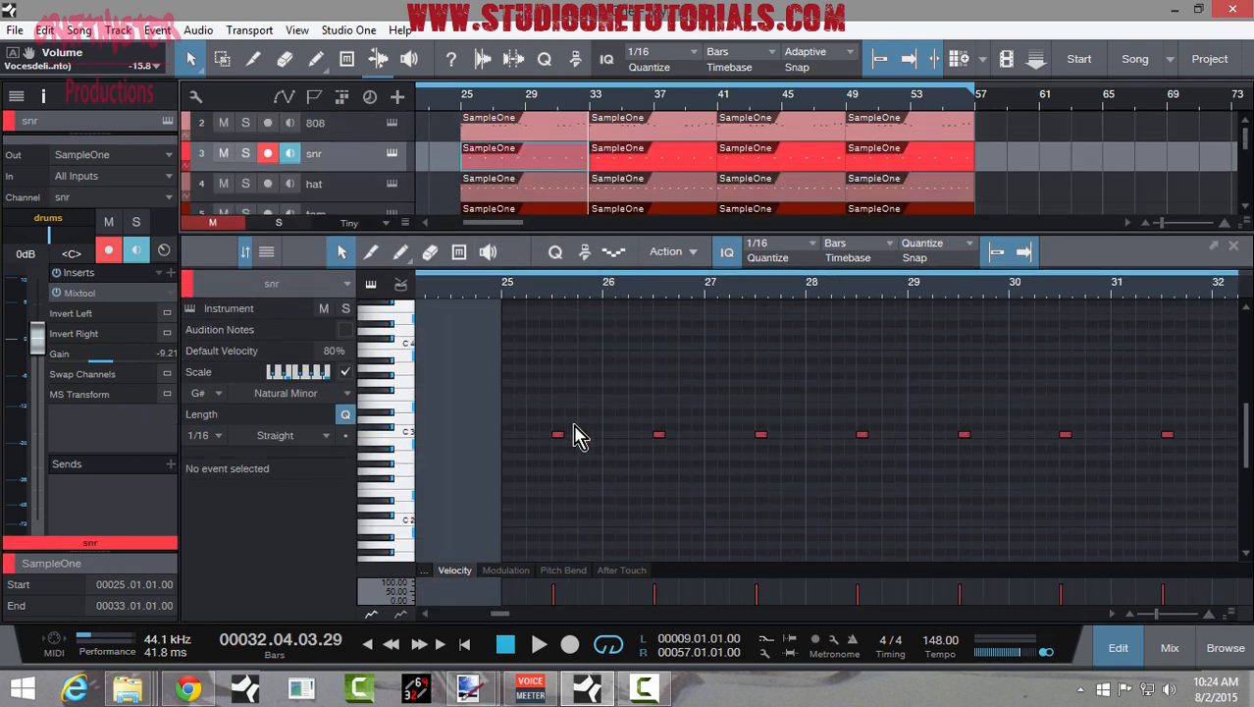
click(507, 185)
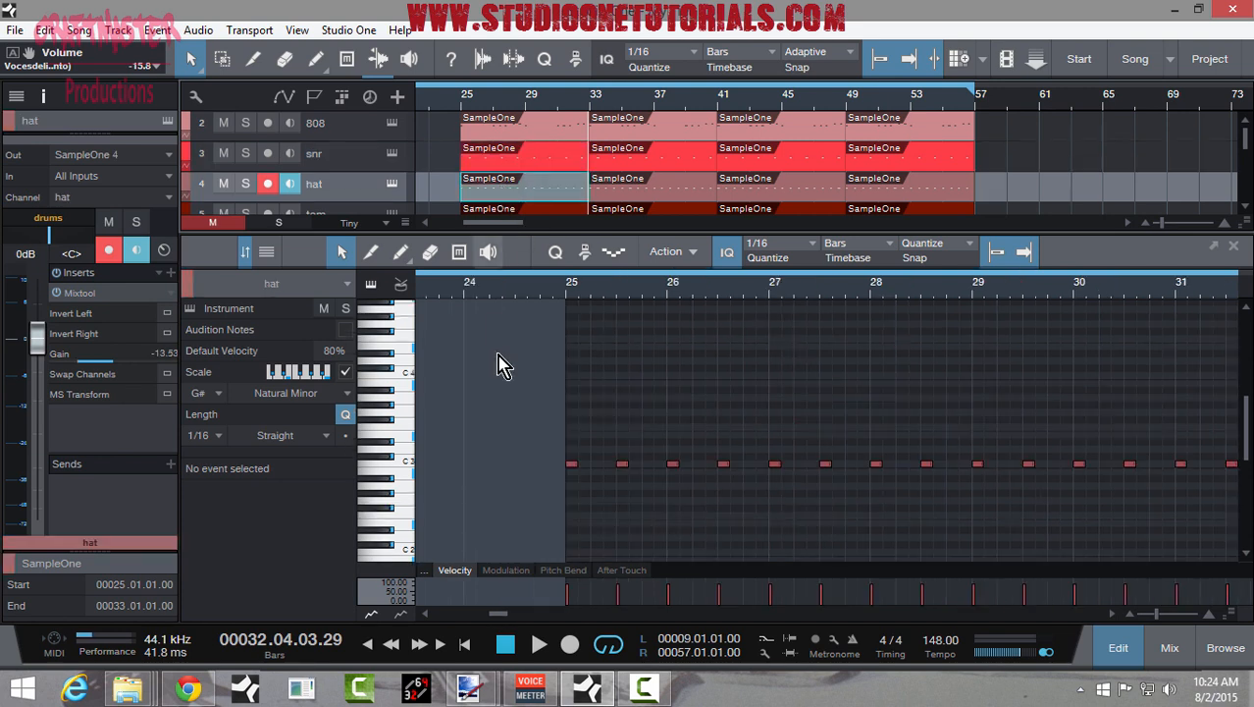
click(557, 297)
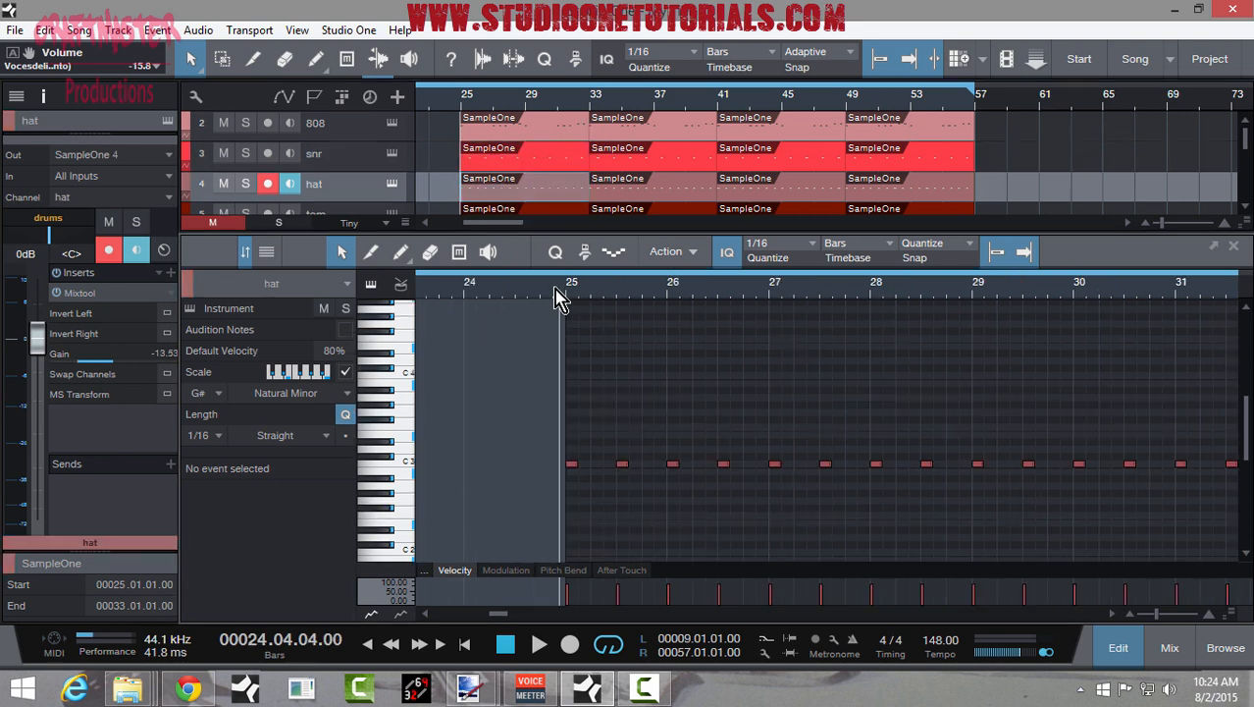
key(space)
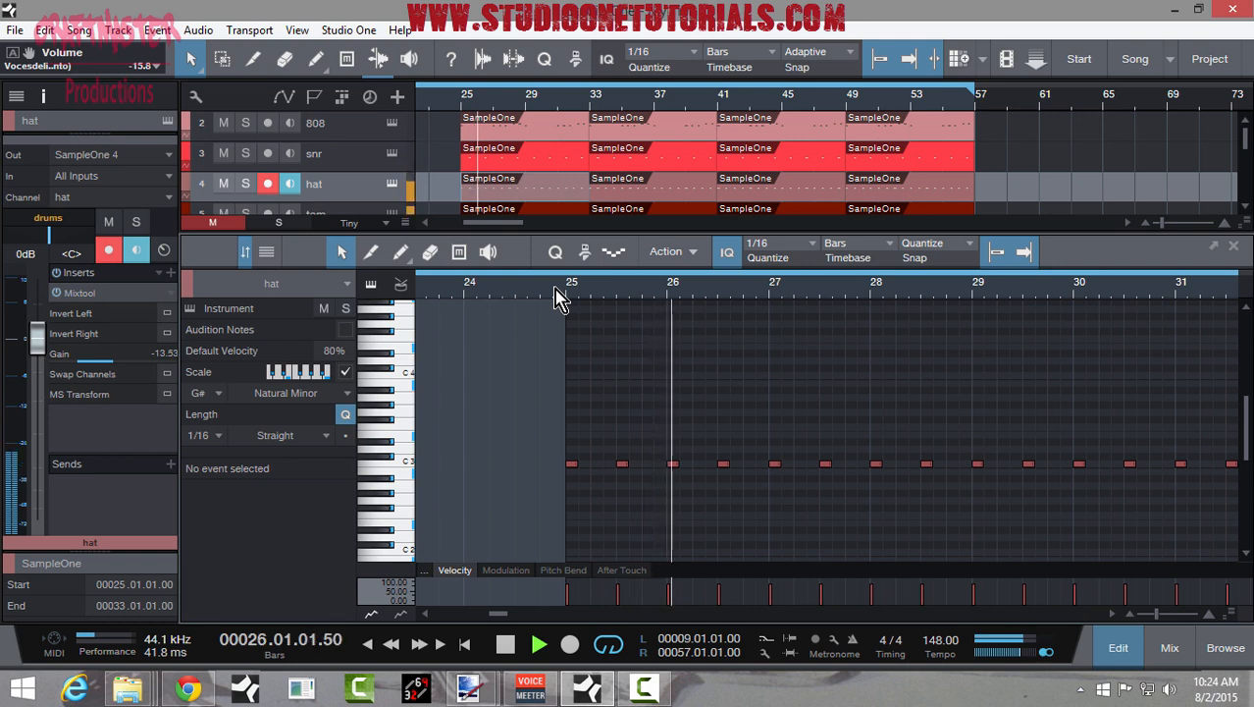
key(space)
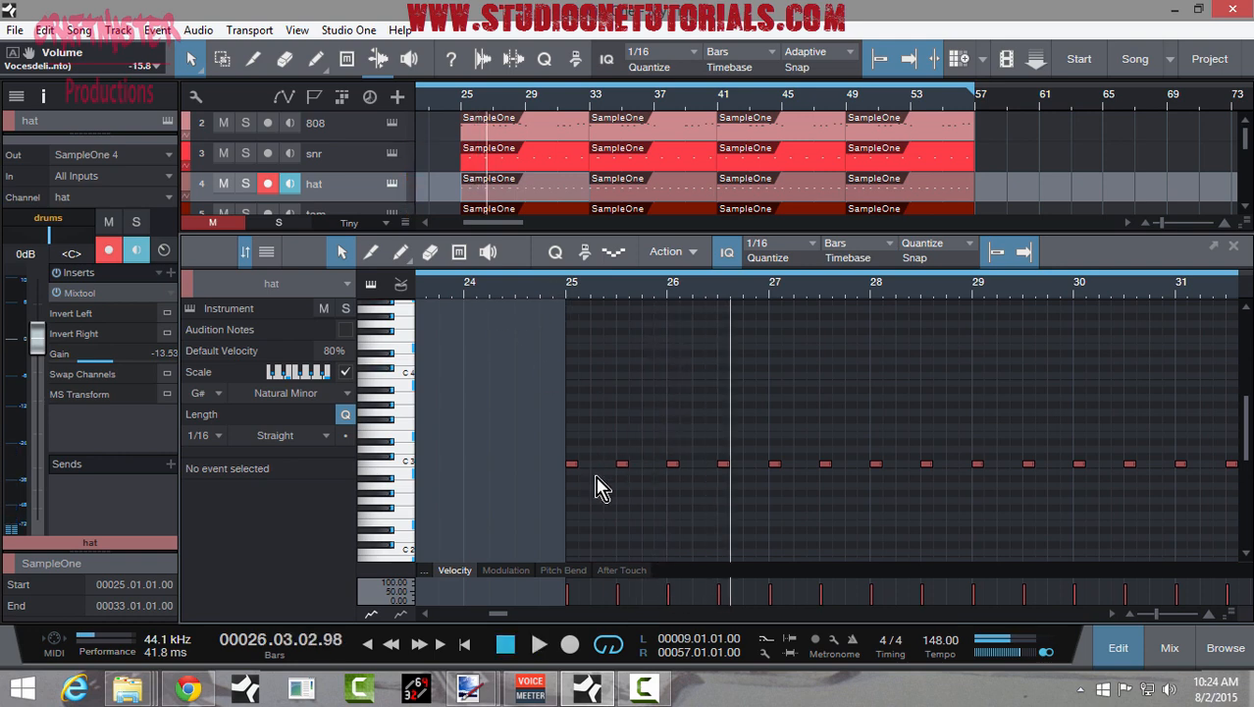
- Show the tom track's first event in the piano roll and play its note rolls from bar 25
scroll(542, 195, down, 2)
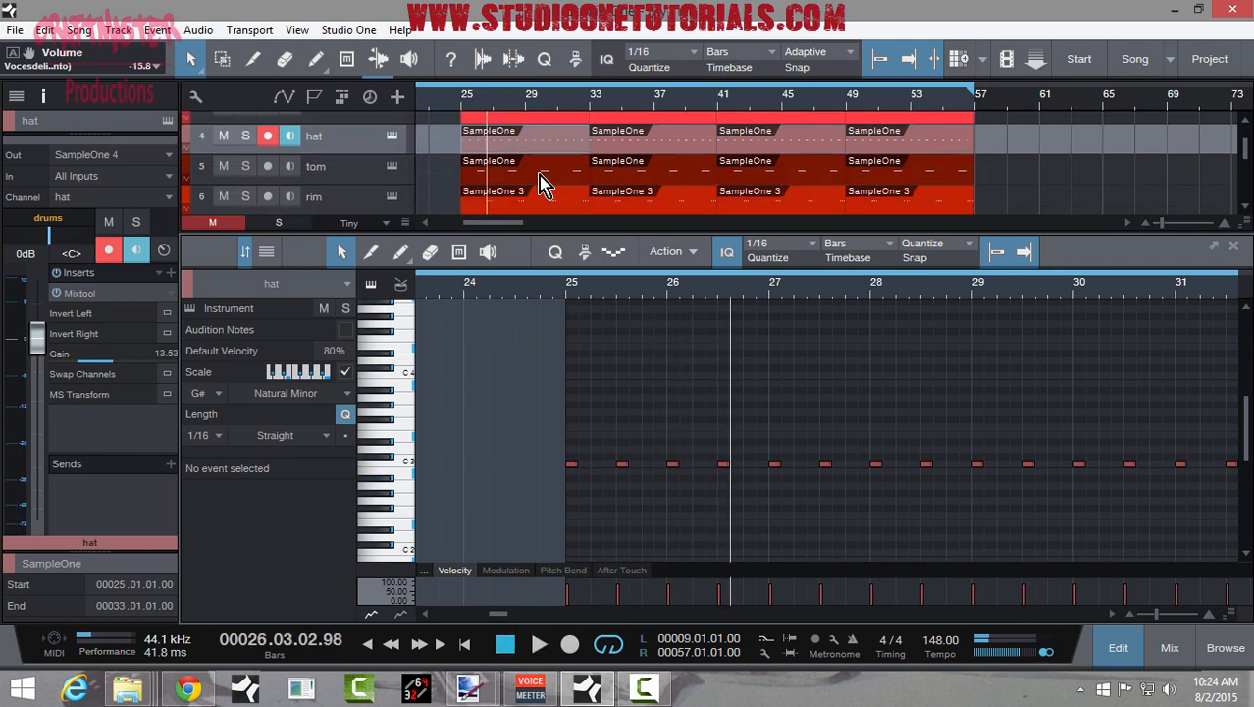
click(540, 175)
drag(456, 290, 500, 293)
click(425, 294)
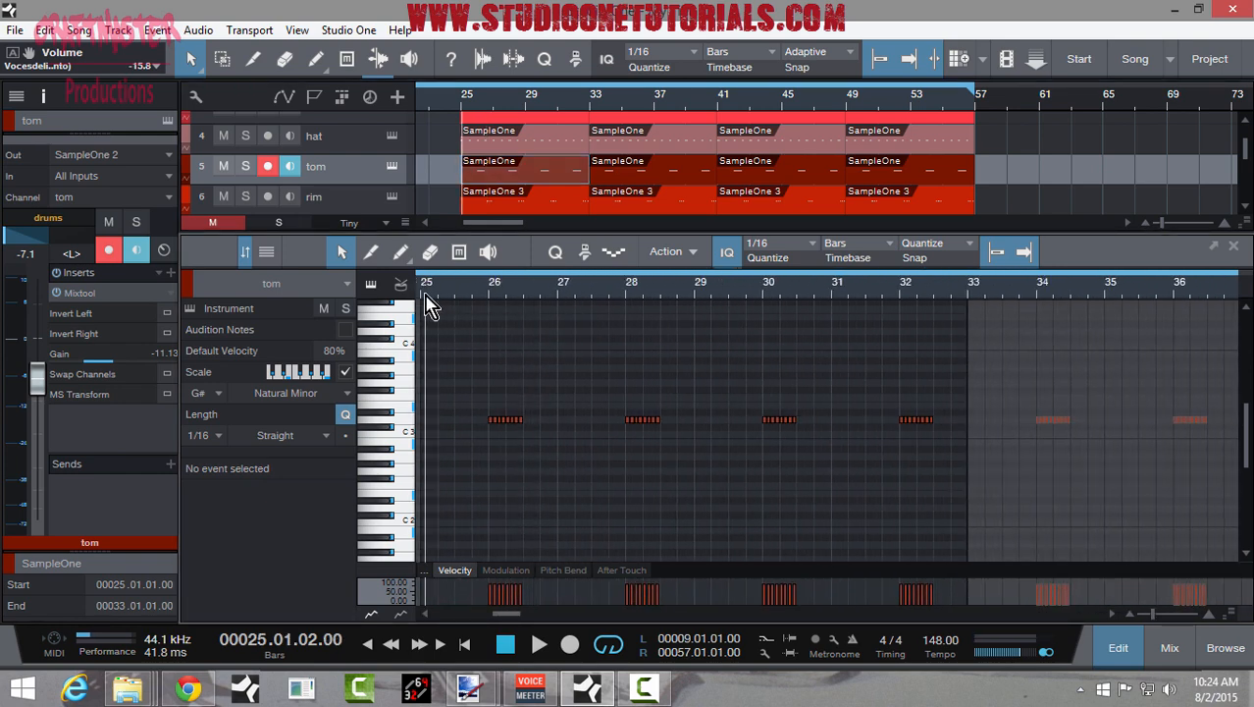
key(space)
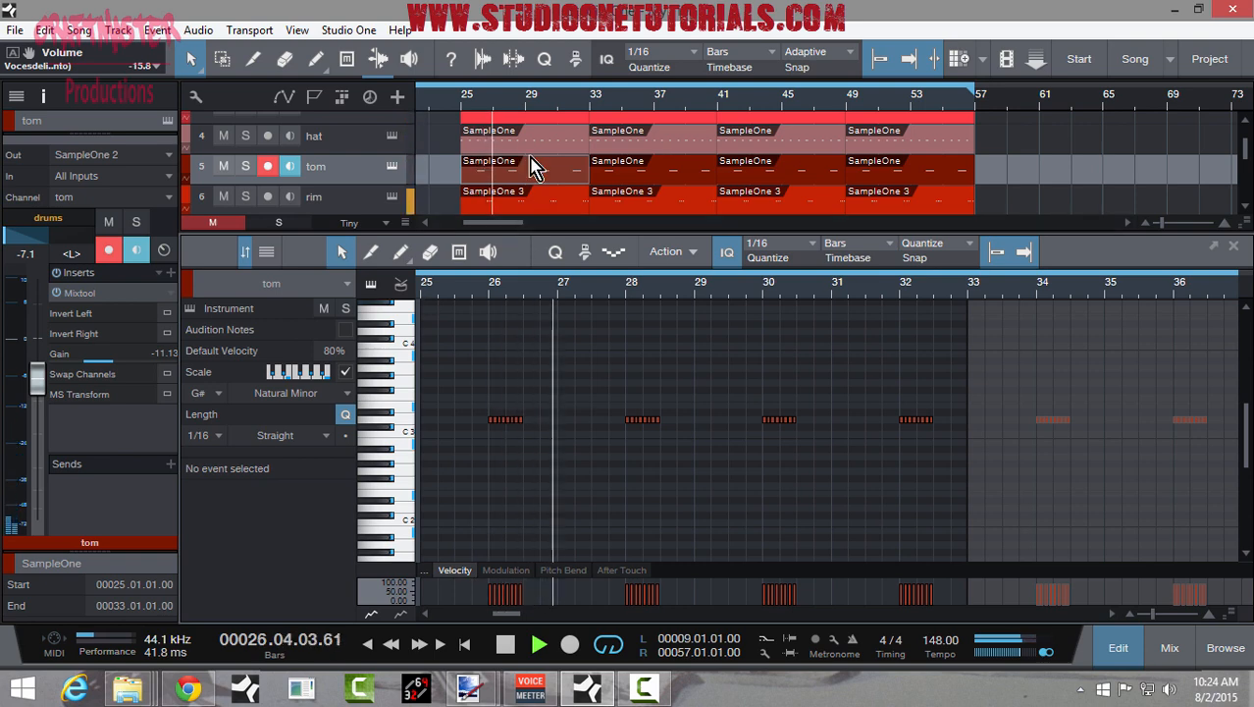
scroll(527, 157, down, 2)
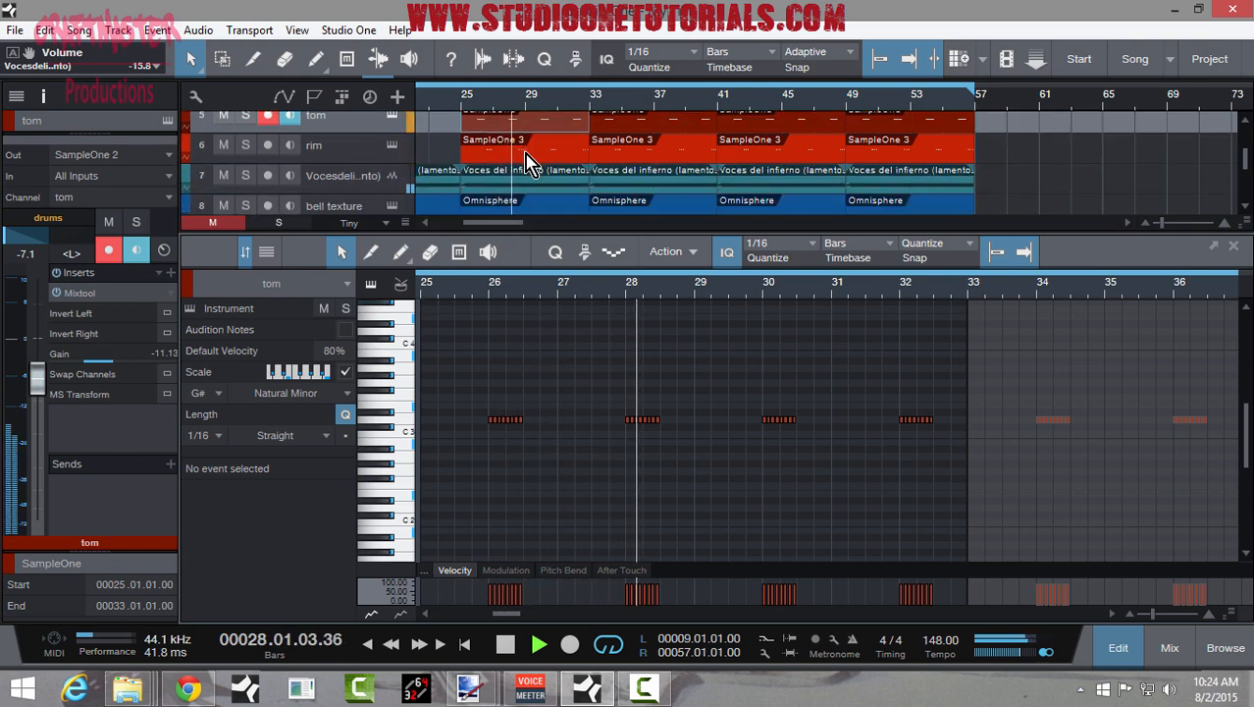
- Show the rim track's first event in the piano roll during playback, then stop and shrink the editor to reveal more tracks
click(526, 154)
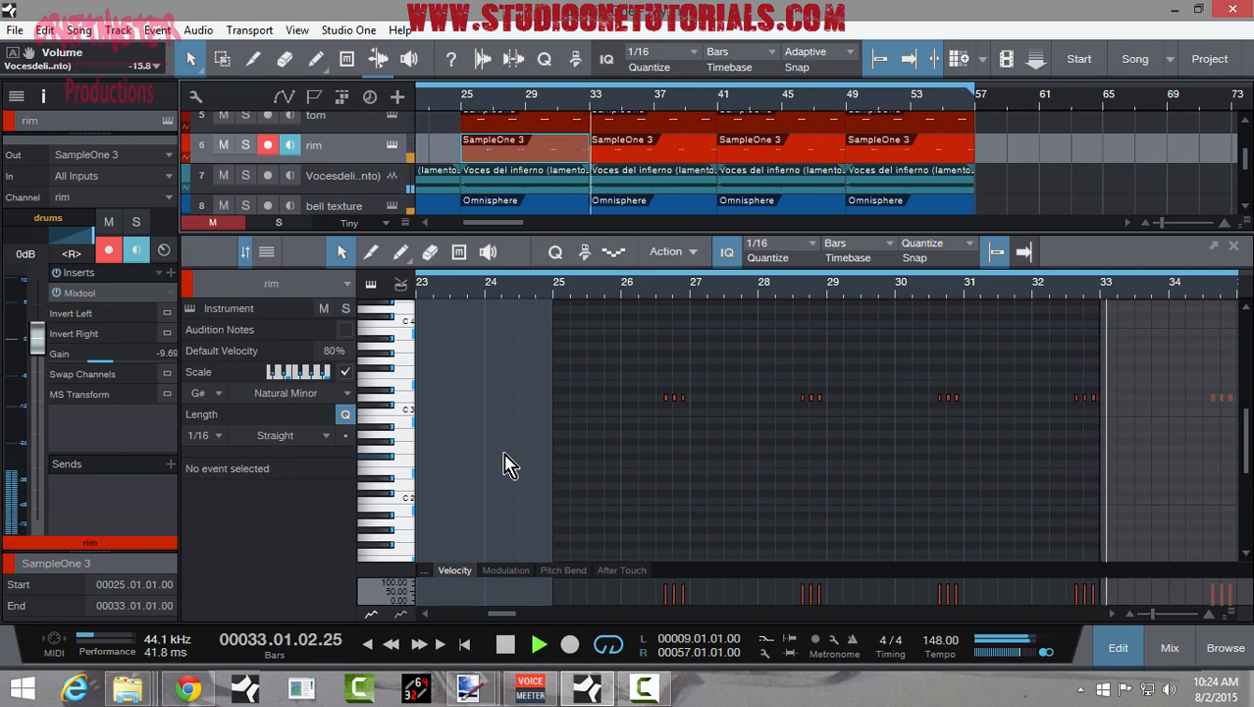
key(space)
drag(513, 234, 512, 500)
scroll(653, 385, down, 1)
scroll(653, 385, up, 2)
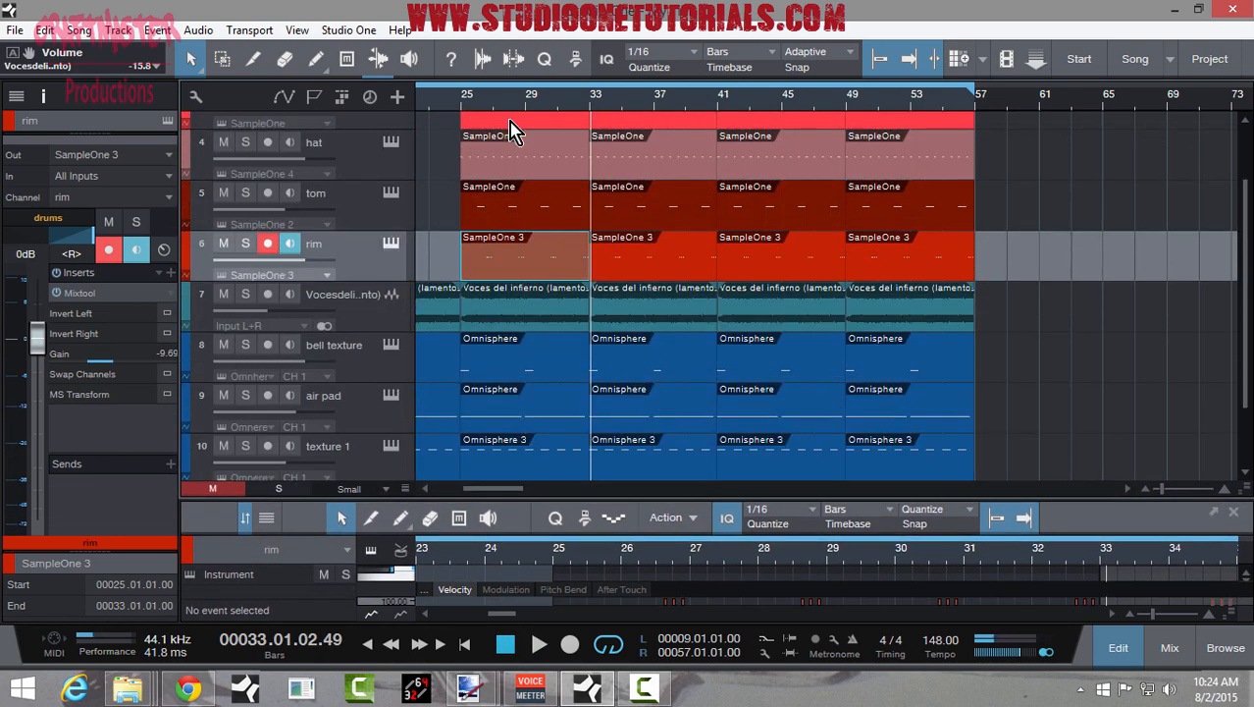
- Move the loop start to bar 1 so the loop covers the whole arrangement up to bar 57
ctrl+click(508, 102)
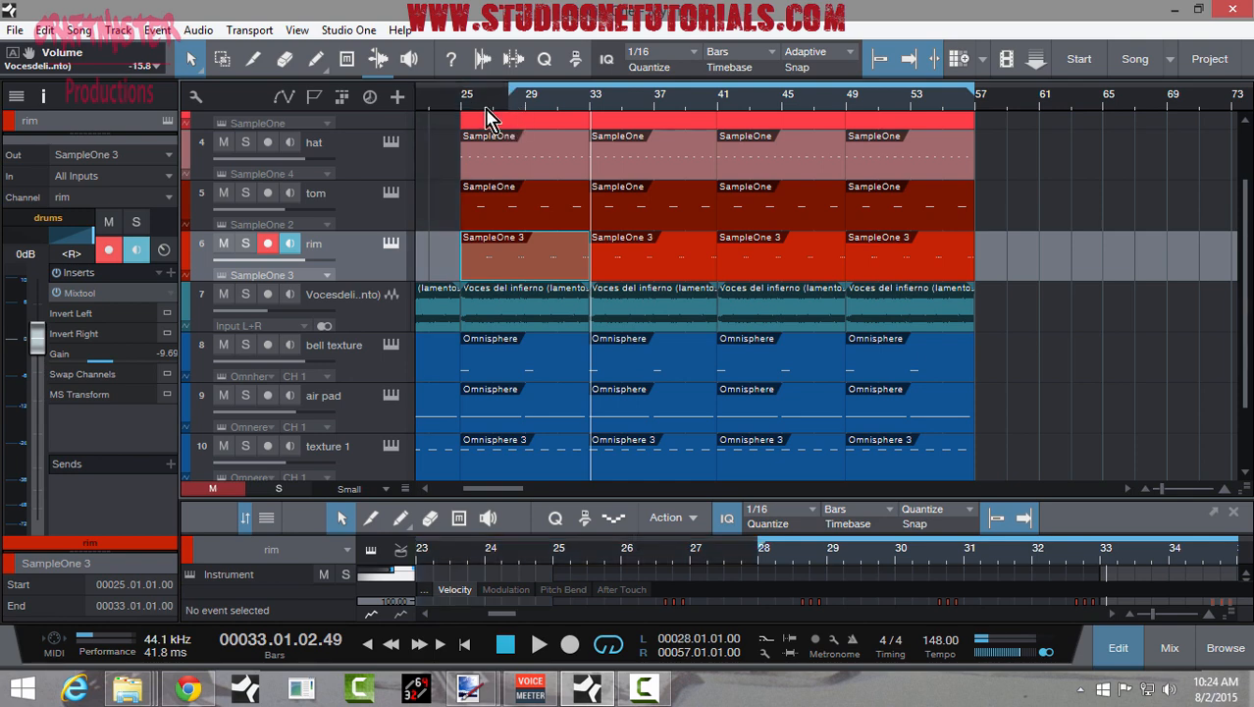
scroll(491, 108, down, 5)
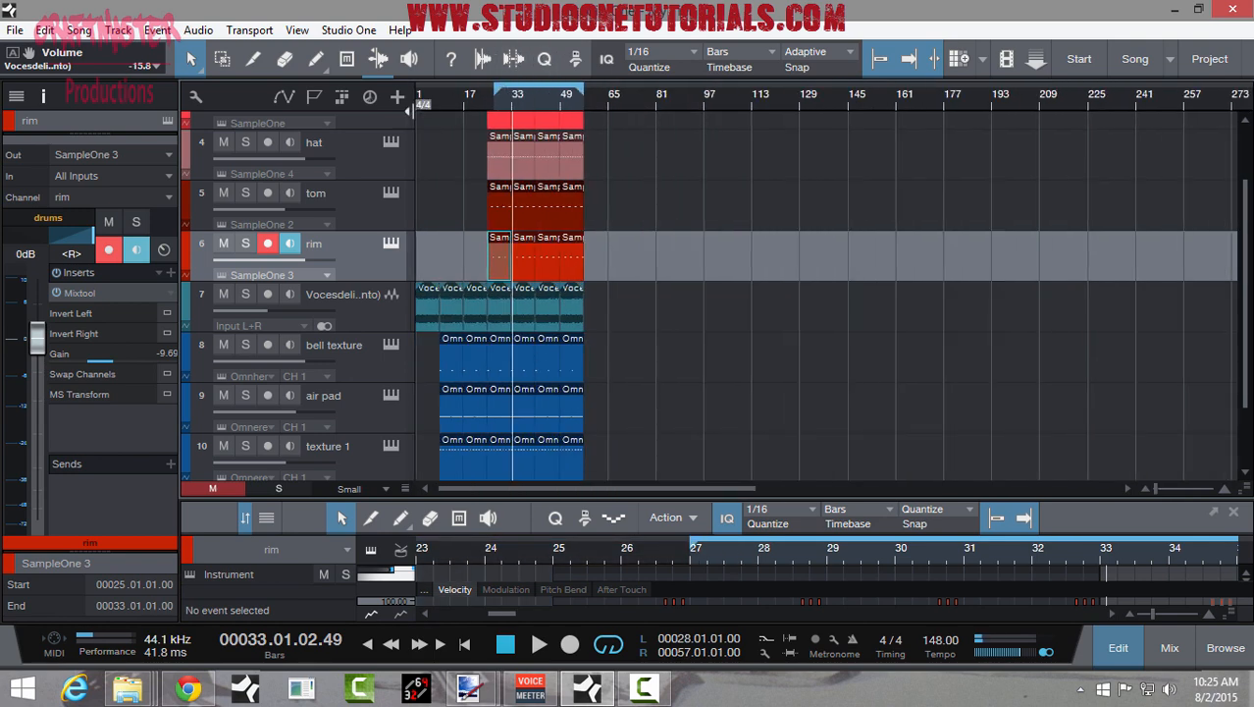
ctrl+click(422, 100)
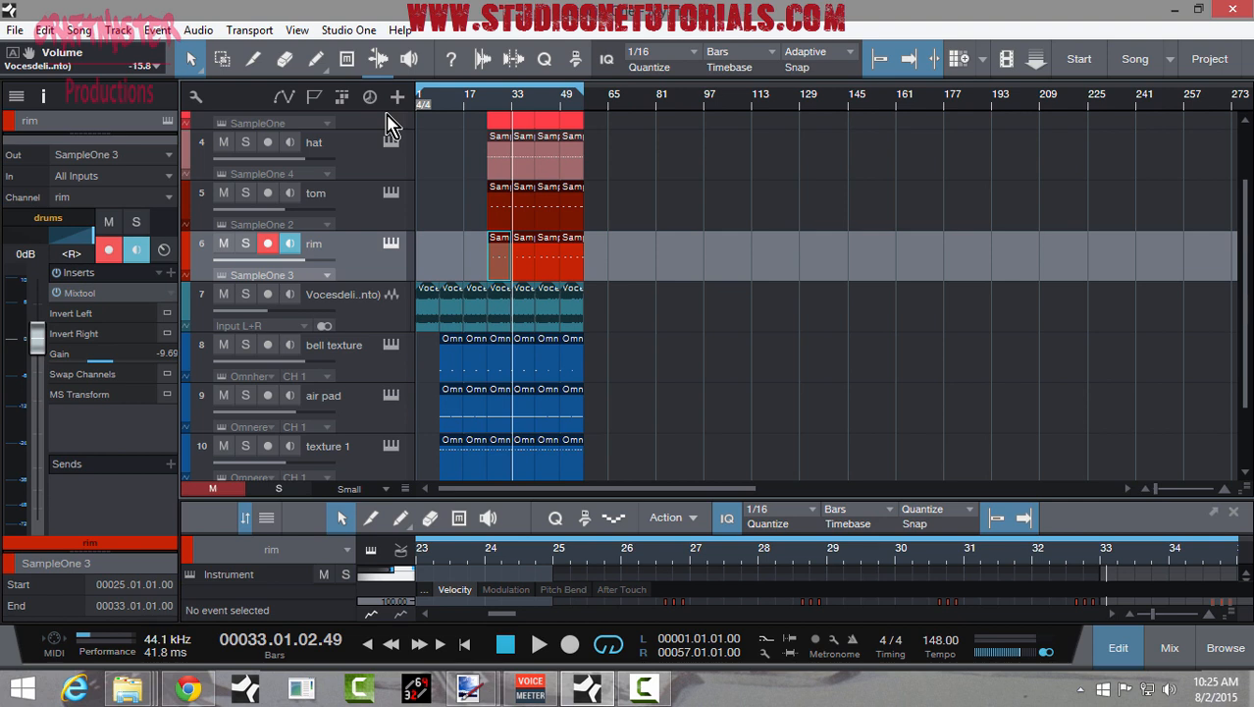
- Open the vocal sample track's Passive EQ and compare its Dual Mono and Mid/Side modes, finishing on Mid/Side
click(378, 309)
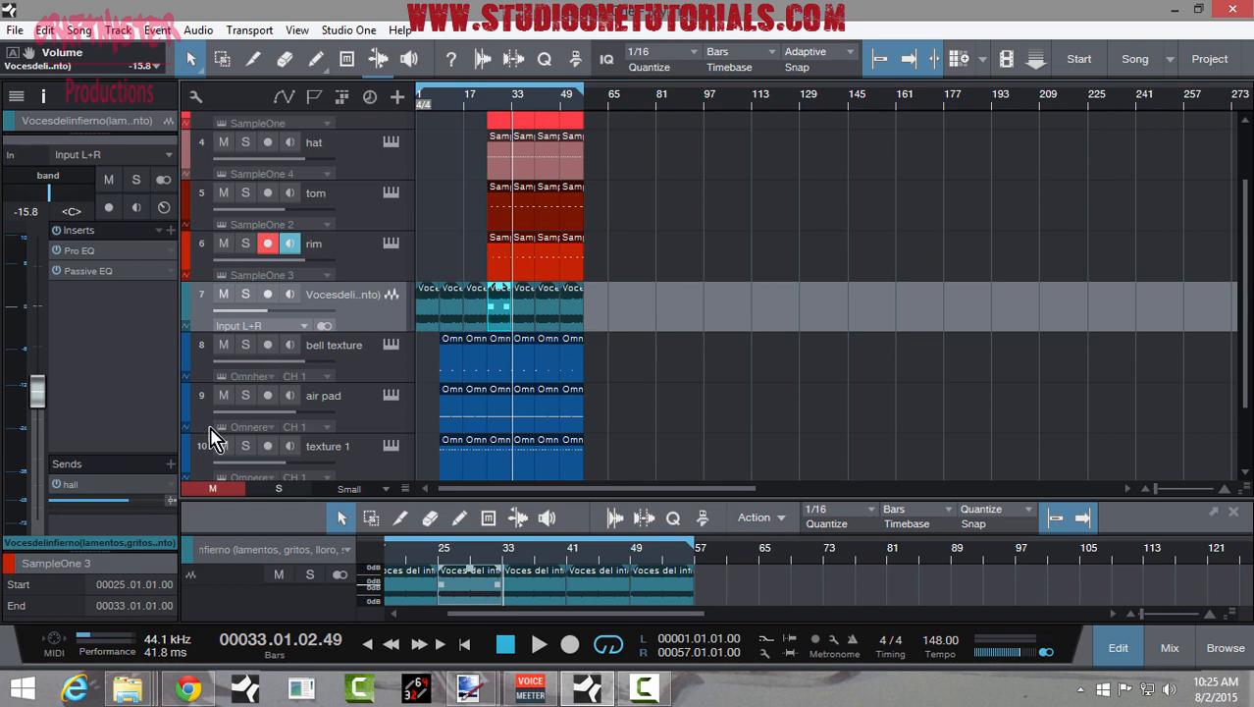
scroll(504, 221, up, 2)
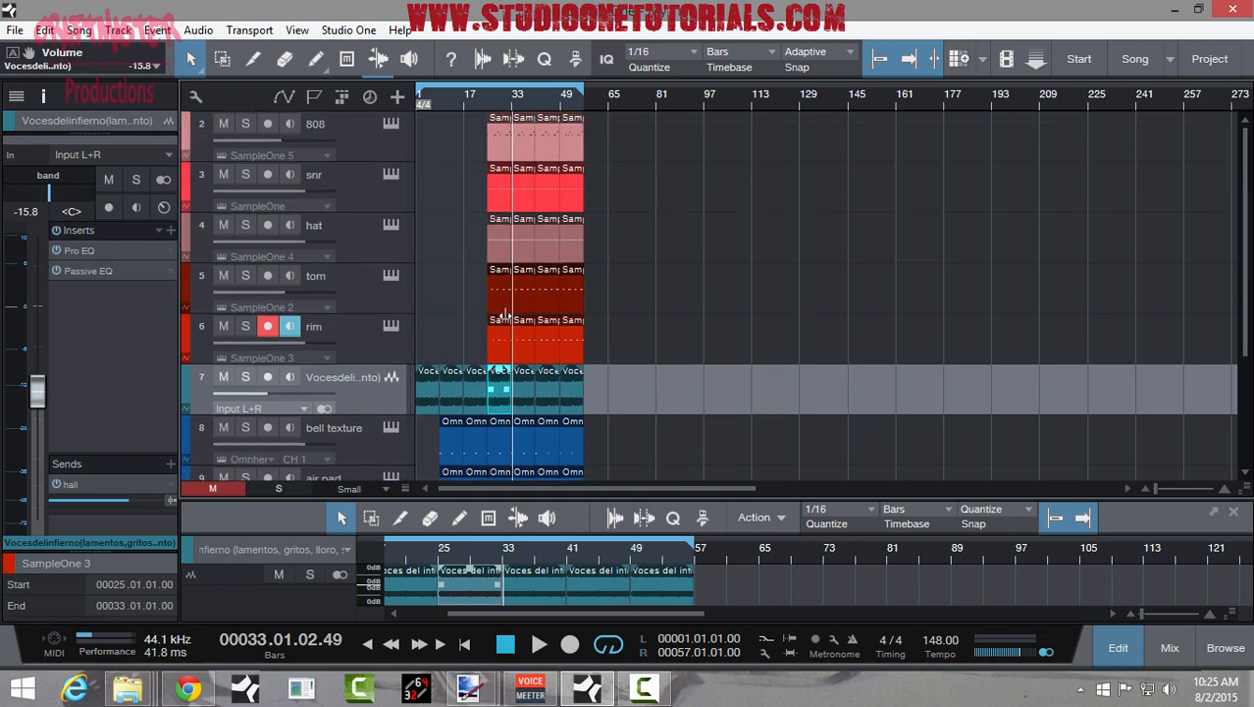
scroll(472, 217, down, 3)
scroll(682, 241, down, 1)
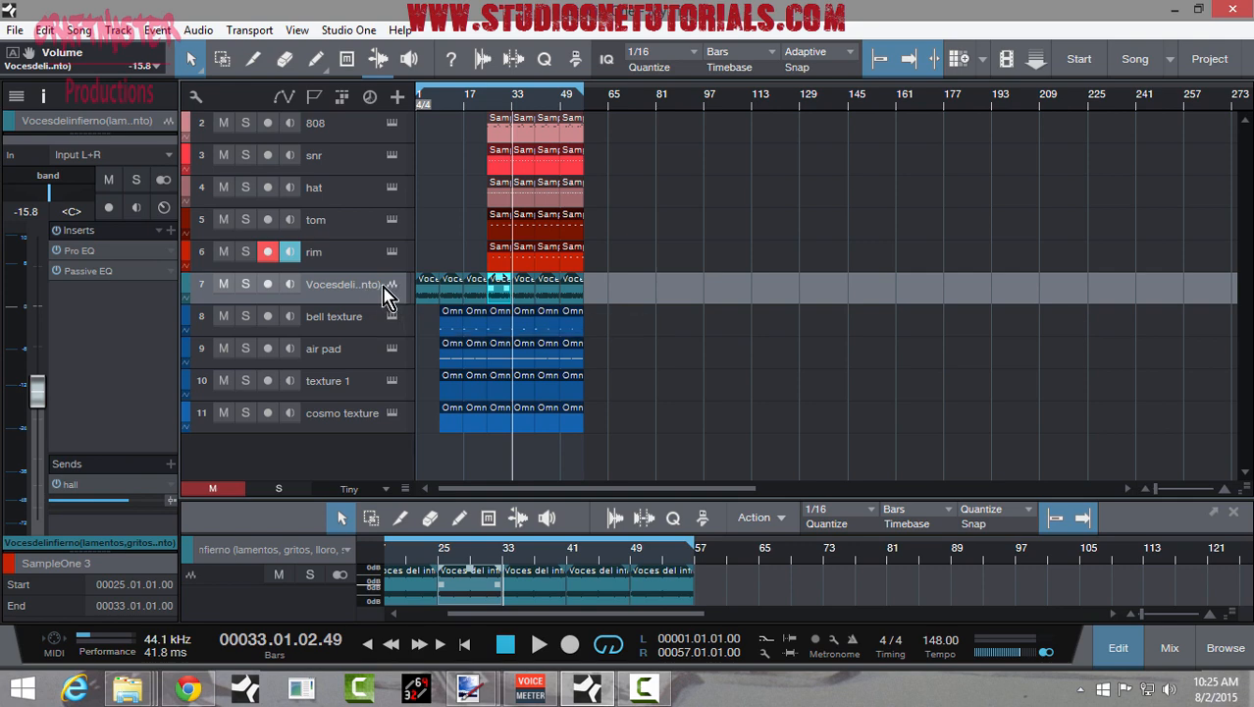
click(118, 273)
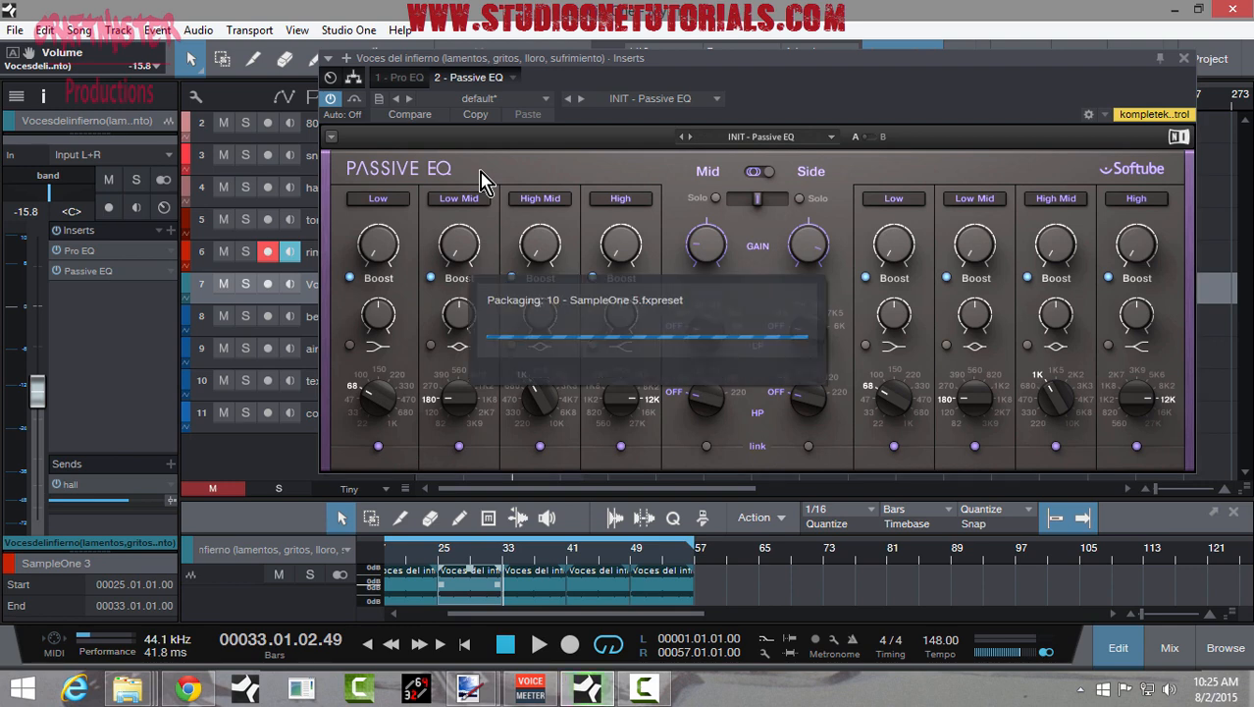
click(768, 172)
click(768, 173)
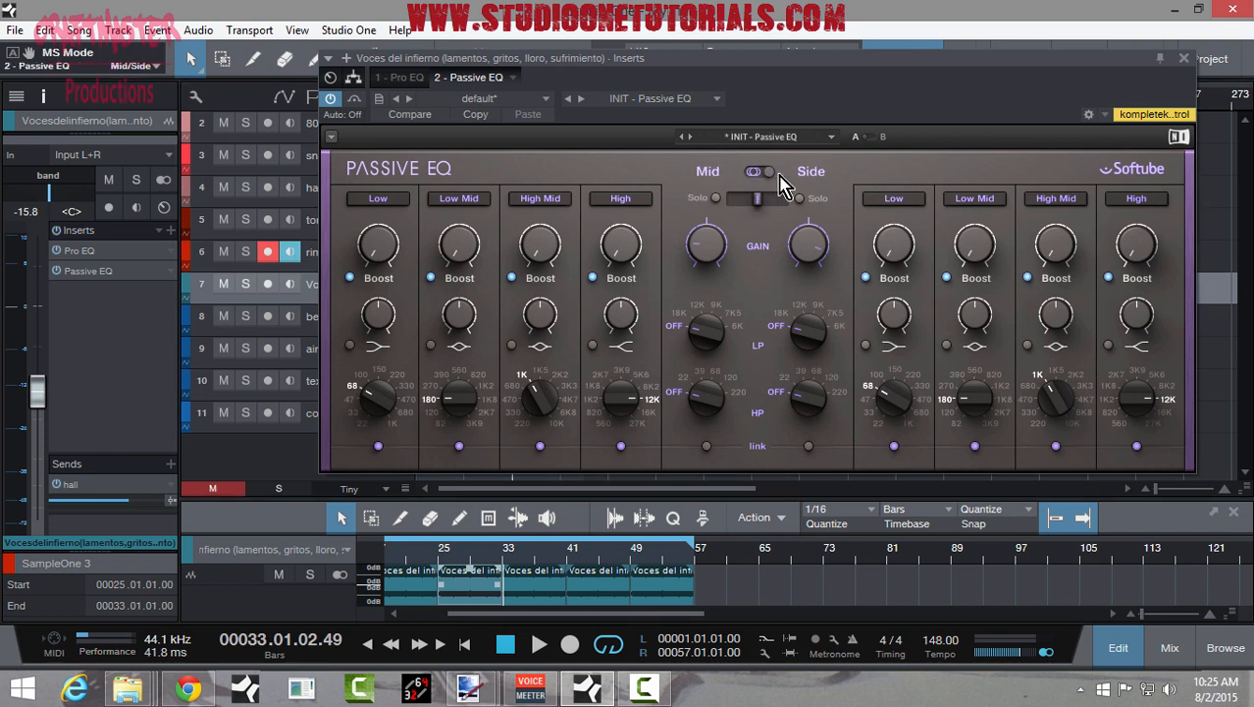
click(761, 172)
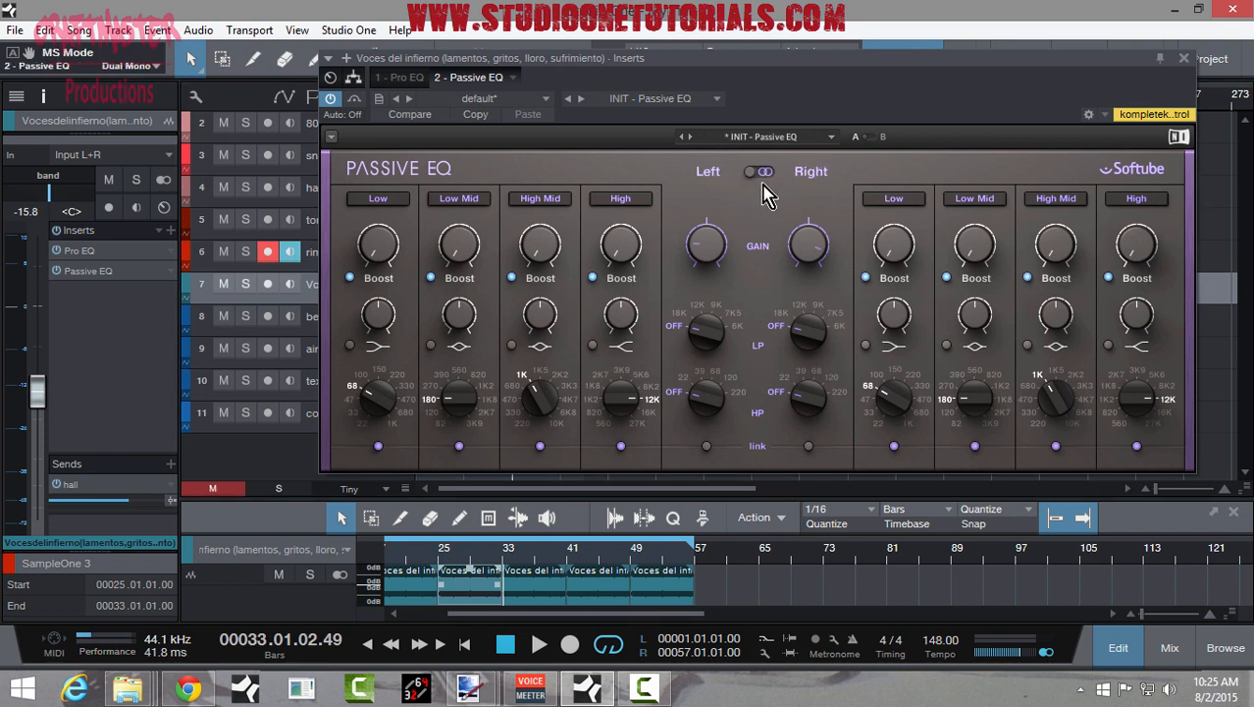
click(756, 174)
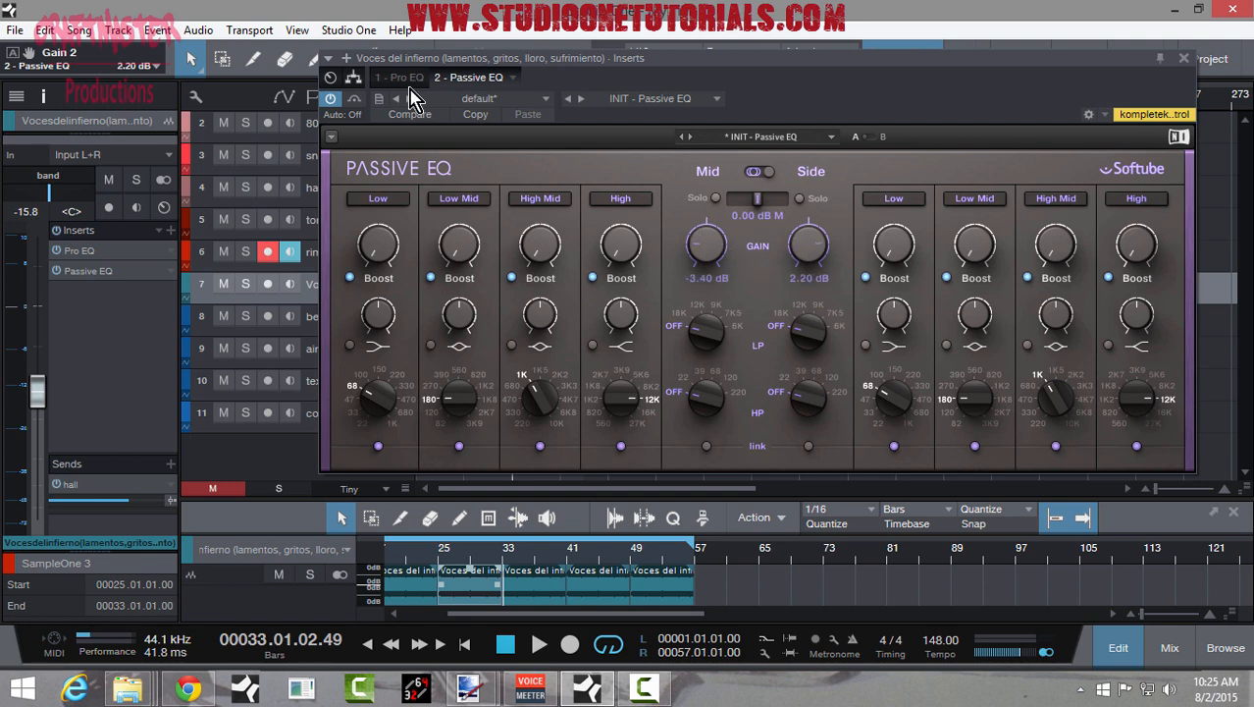
- Solo the vocal sample track and play it from bar 11 while raising the Passive EQ's mid gain to about -0.1 dB
drag(455, 57, 424, 345)
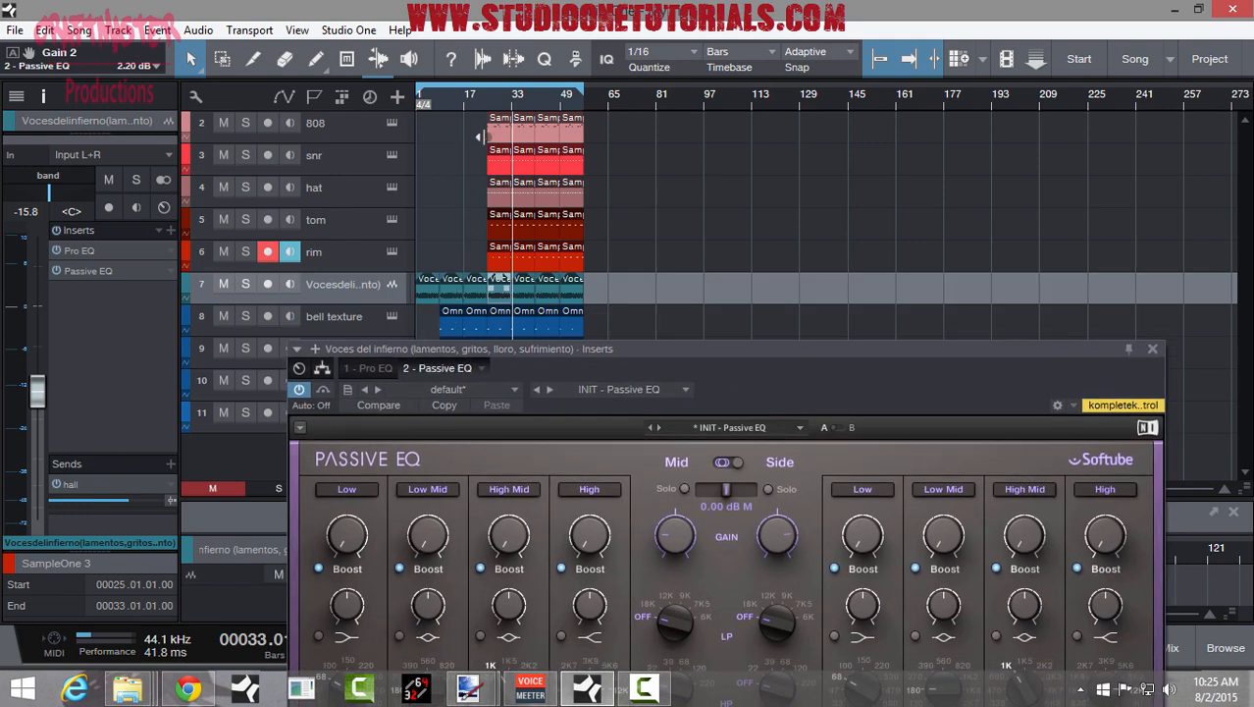
click(452, 122)
click(446, 115)
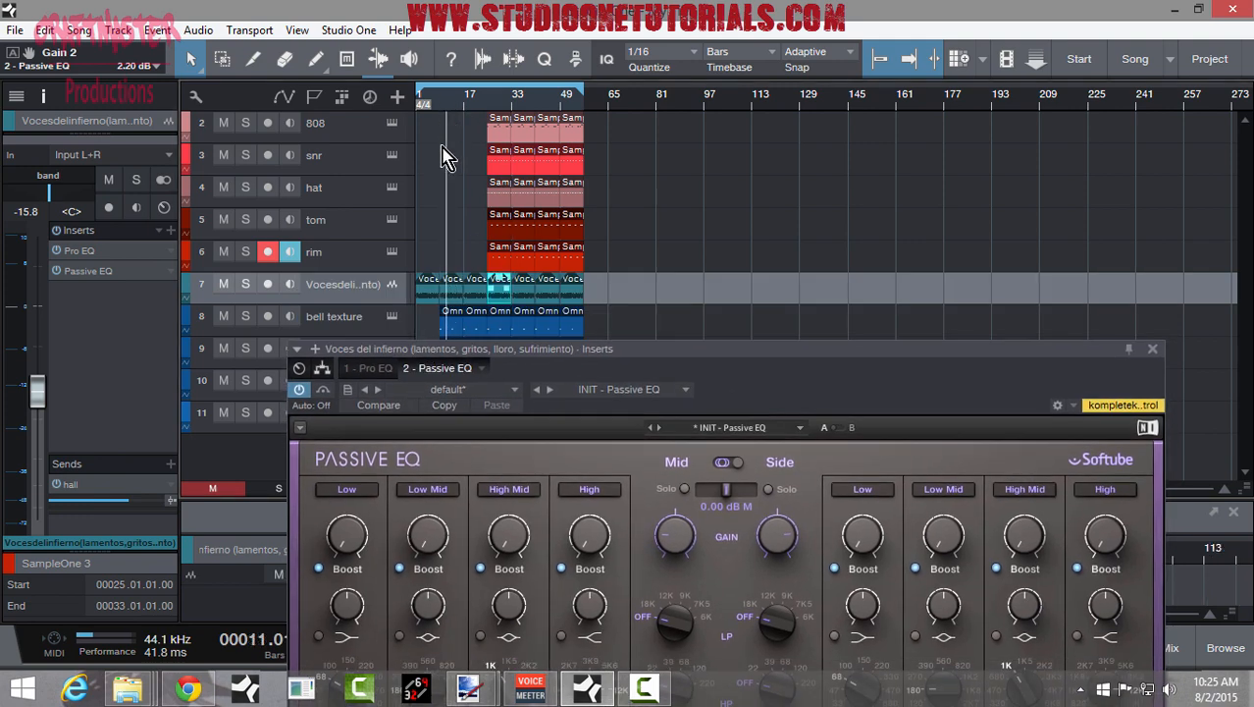
click(246, 283)
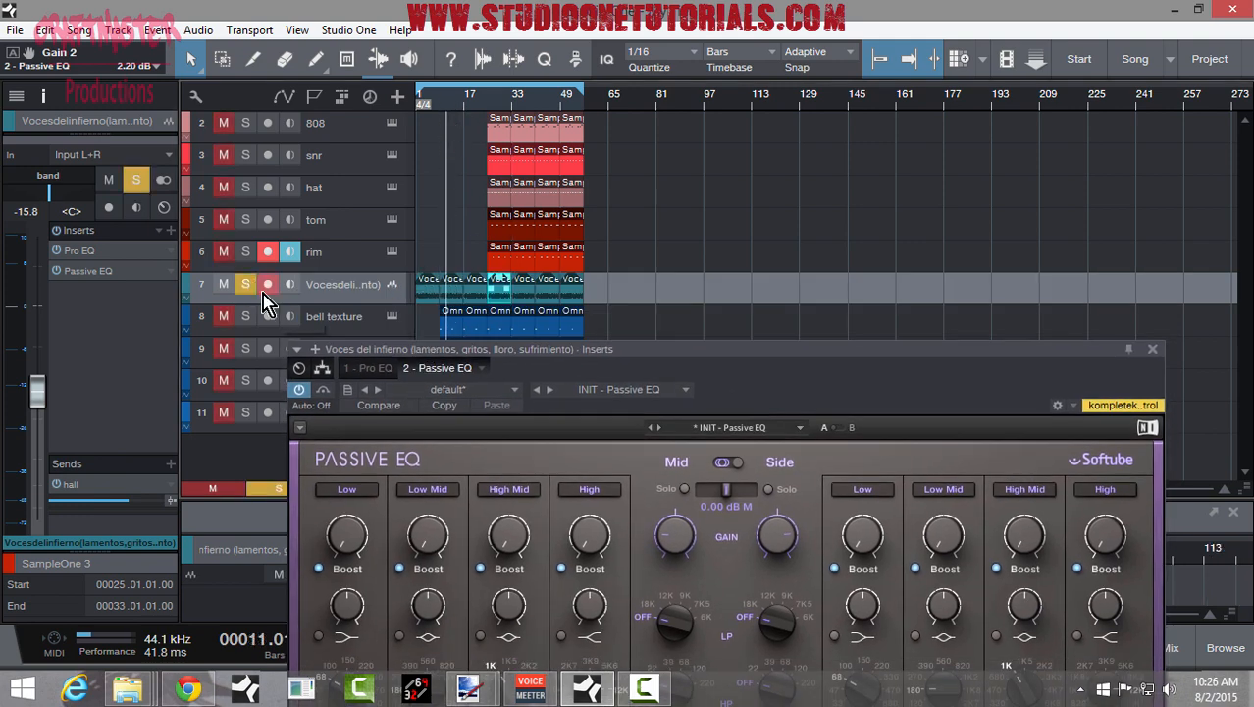
drag(663, 353, 691, 228)
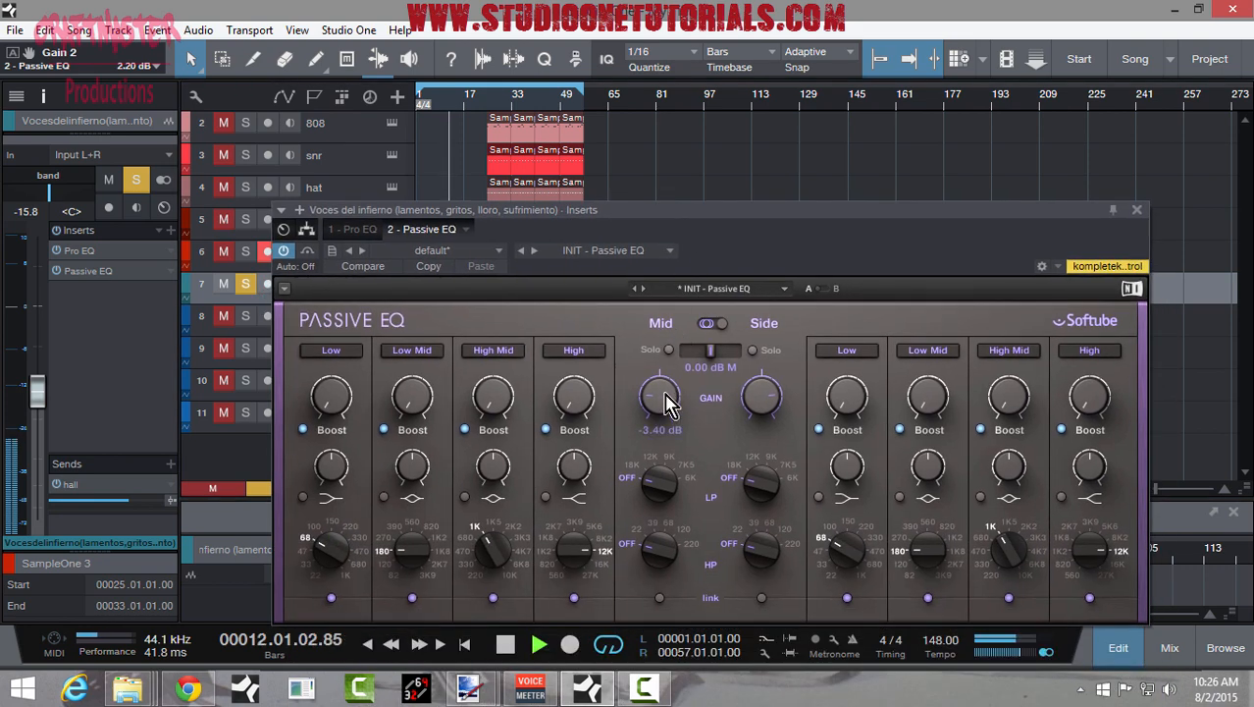
drag(666, 396, 666, 371)
key(space)
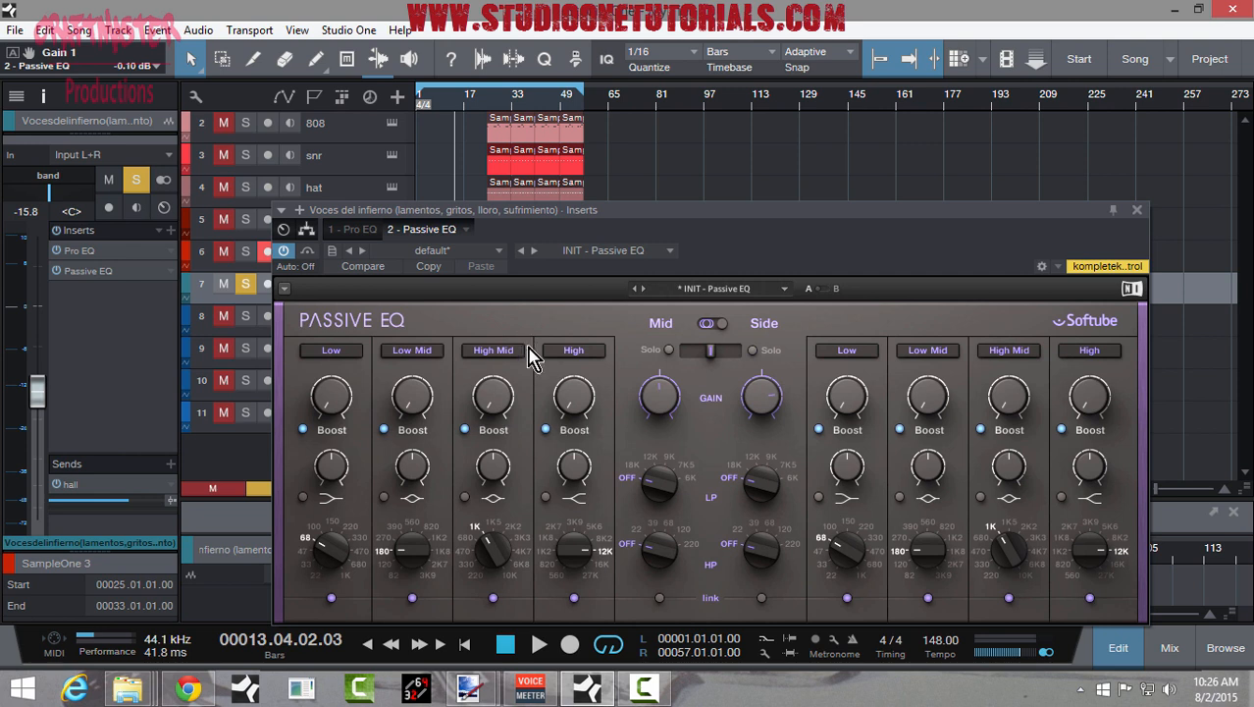
- Lower the Passive EQ's mid gain to -5.2 dB and unsolo the vocal sample track
mouse_move(665, 410)
drag(397, 209, 536, 371)
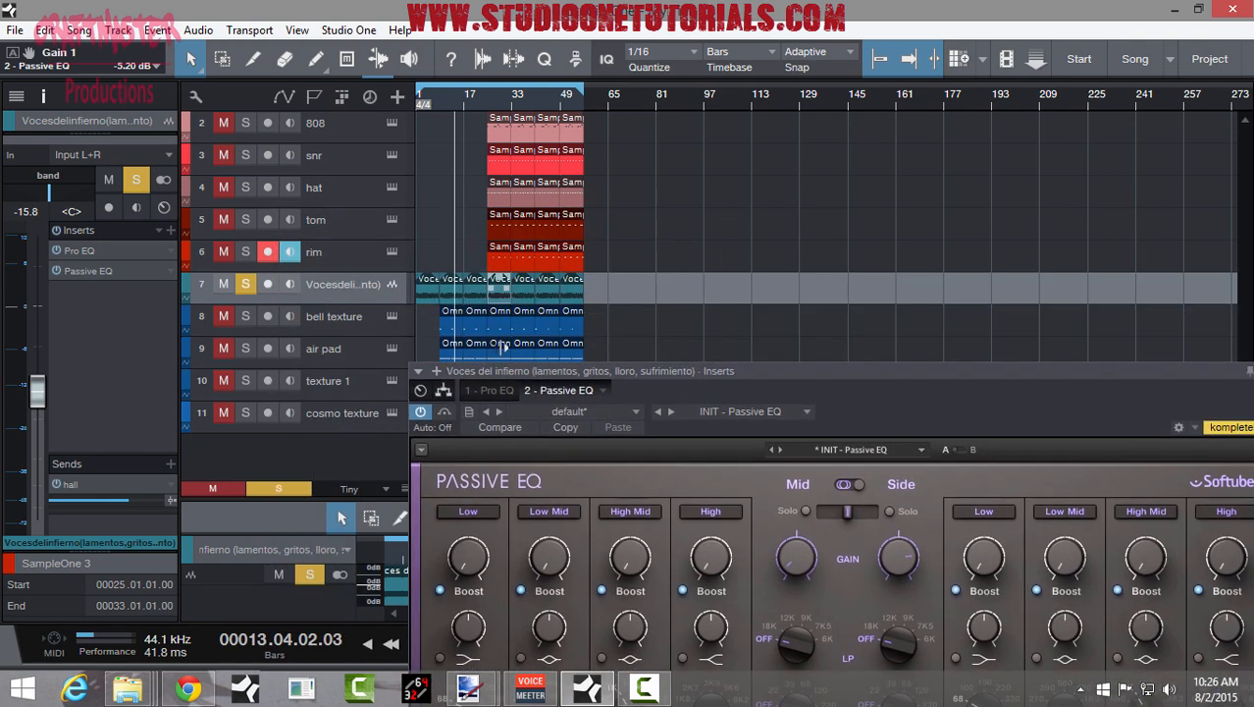
click(246, 283)
- Play the full mix from bar 9, set the Passive EQ's mid gain to about -3.5 dB and side gain to 3.7 dB, and close it
click(446, 116)
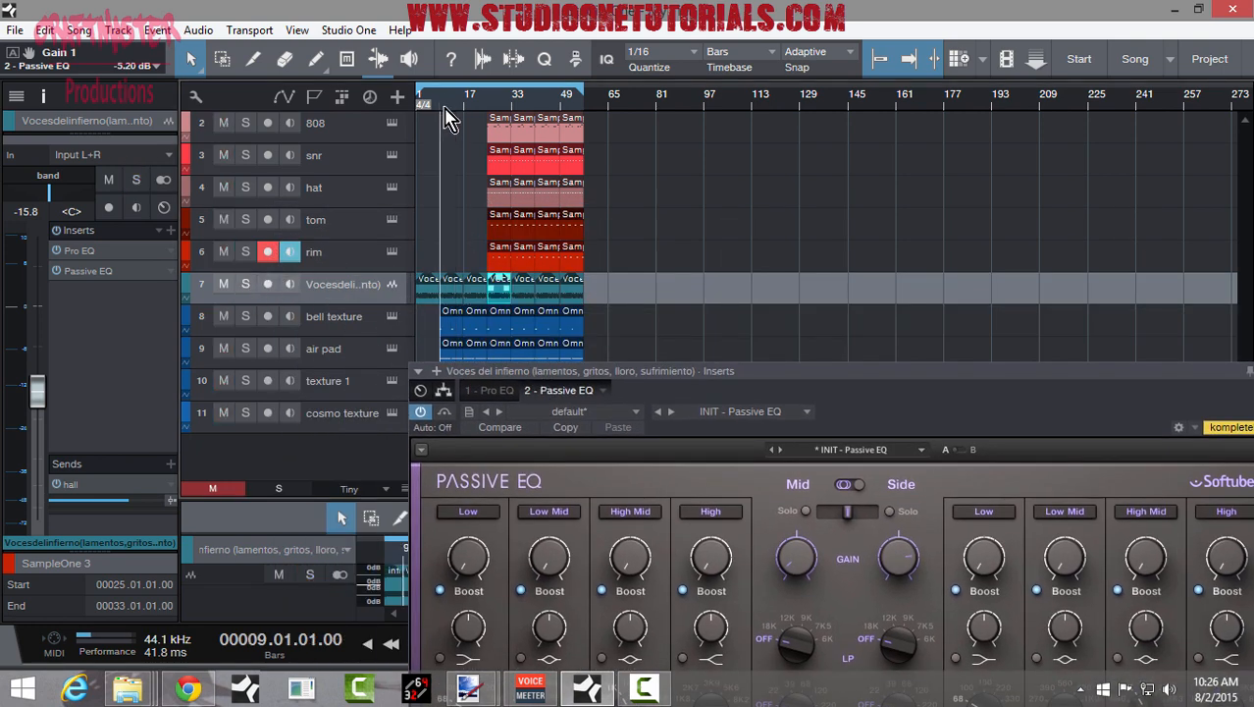
right_click(442, 104)
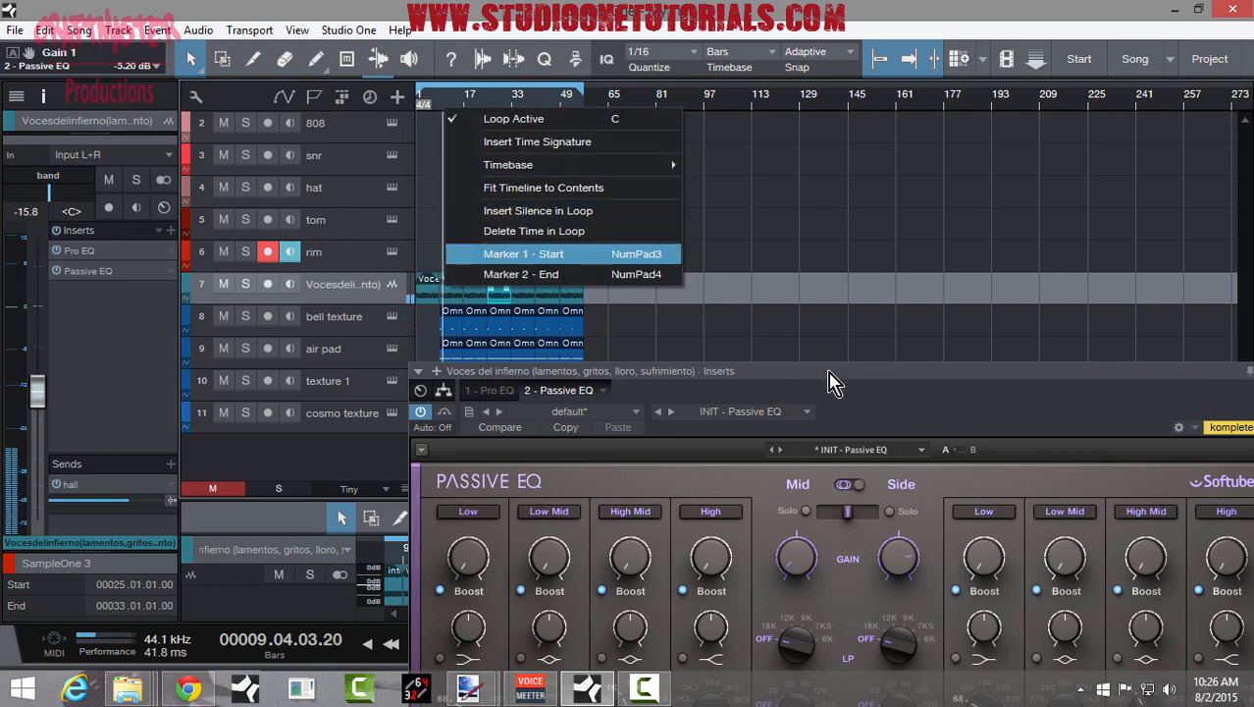
drag(834, 373, 765, 185)
mouse_move(732, 376)
mouse_down()
mouse_move(732, 364)
mouse_move(727, 377)
mouse_up()
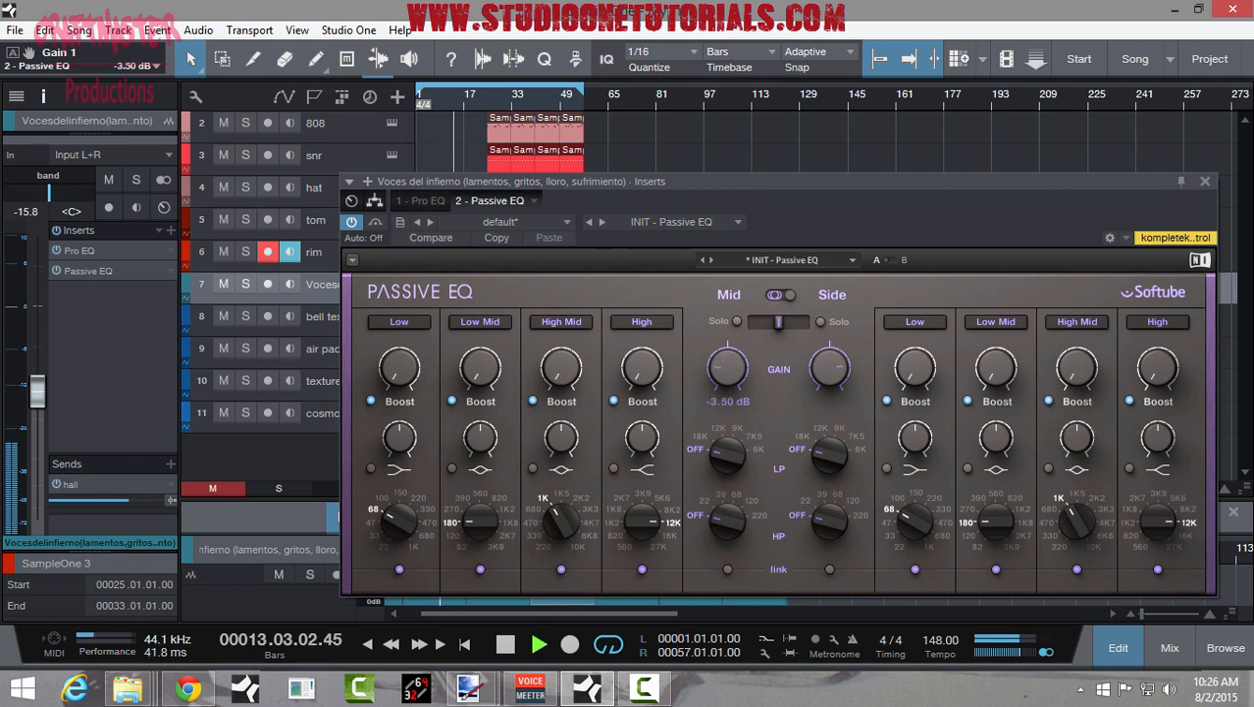
drag(829, 369, 830, 359)
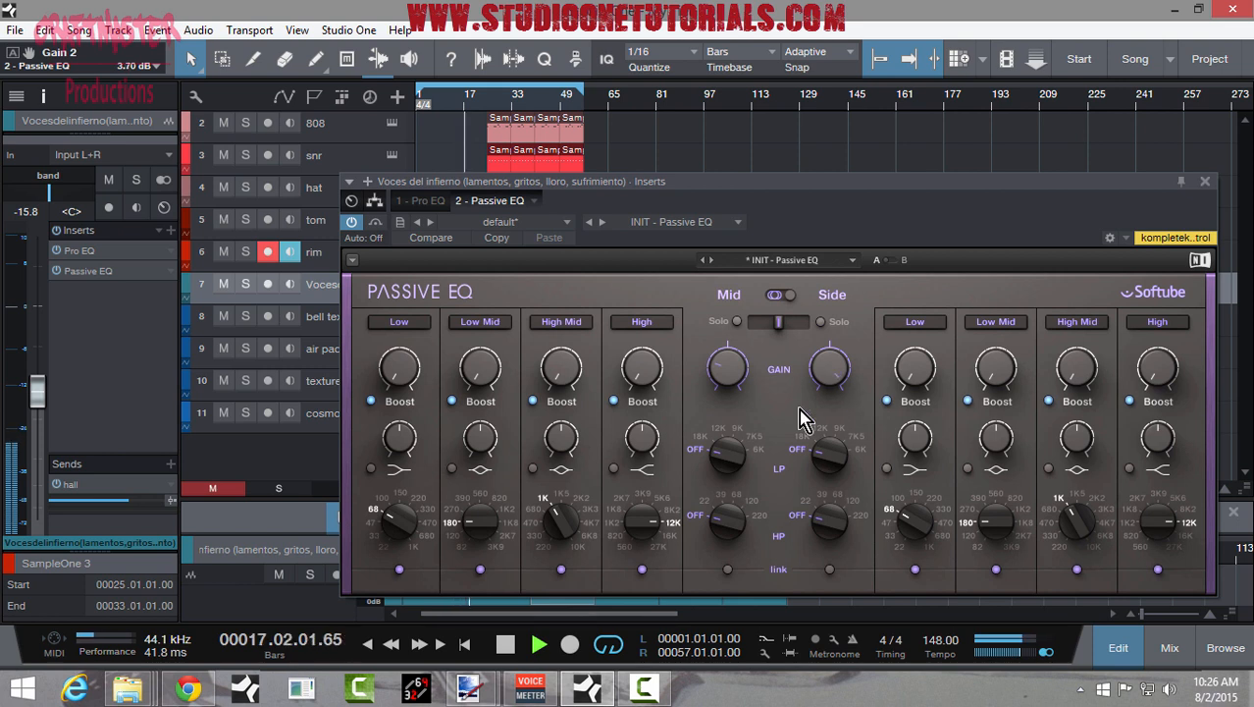
key(space)
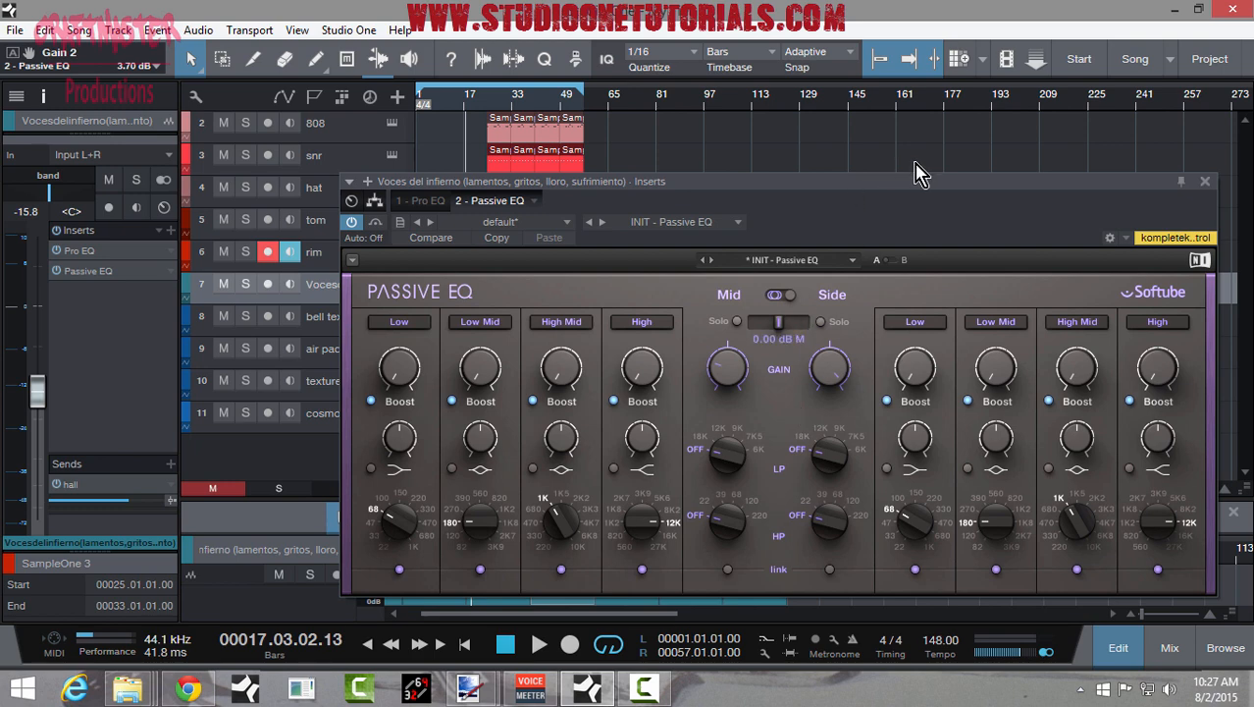
drag(923, 183, 764, 152)
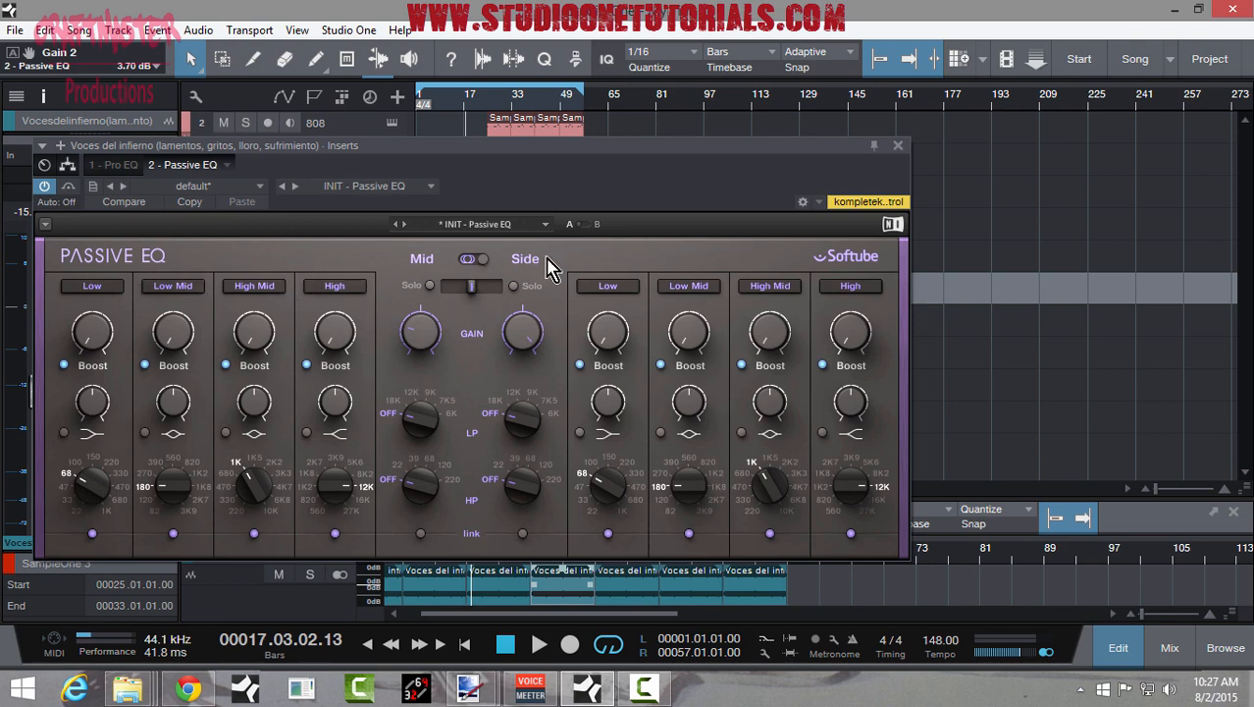
click(898, 150)
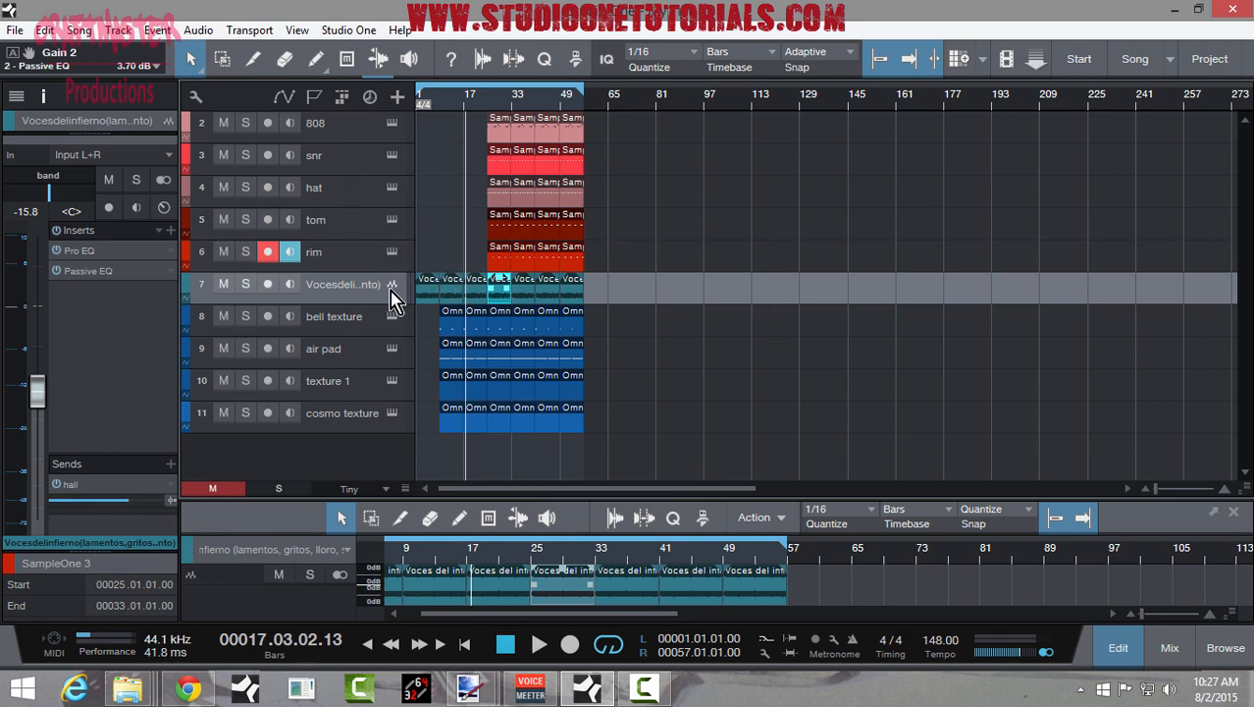
- Open the 808 track's iZotope Ozone 6 Exciter, examine its Tape mode and band amounts, and close it
click(359, 326)
click(381, 286)
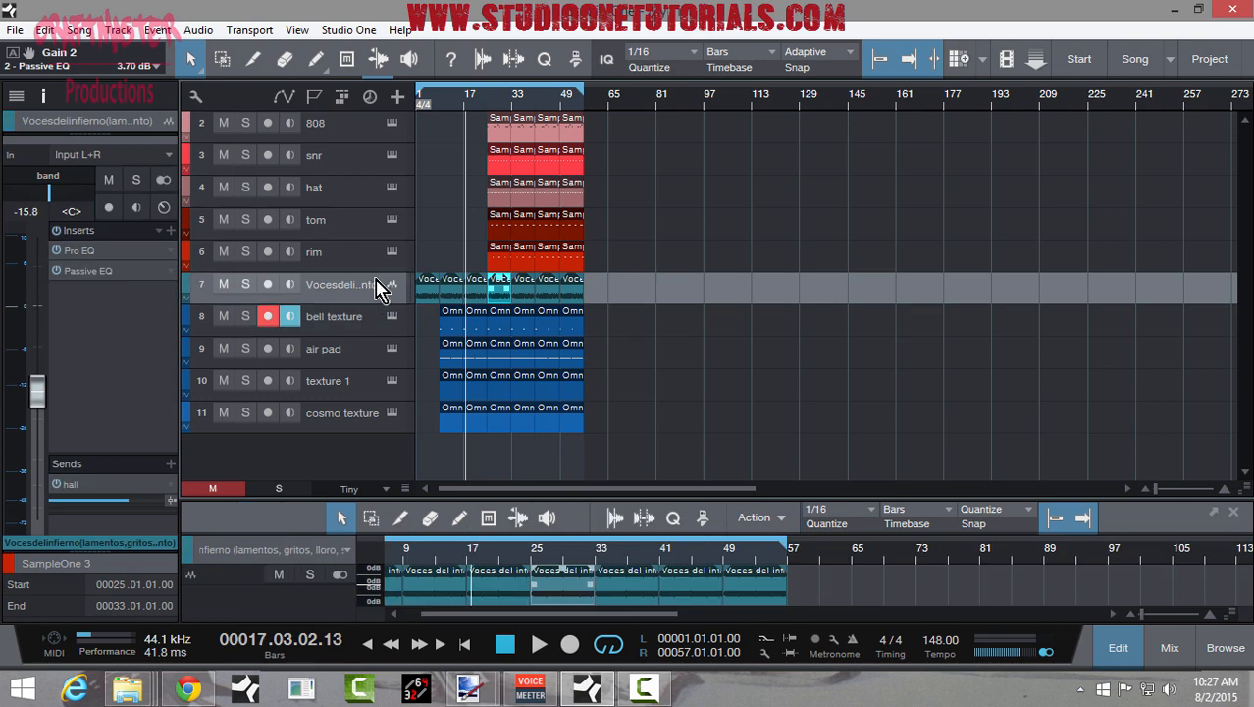
click(354, 133)
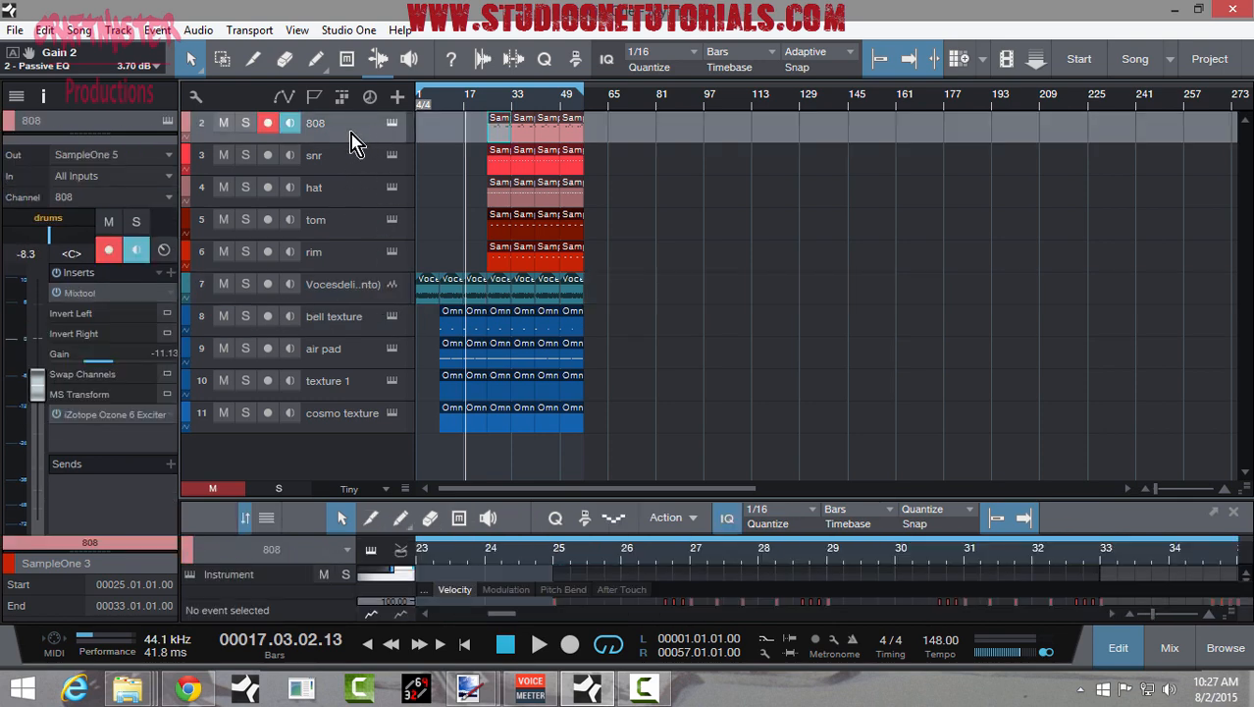
double_click(126, 422)
click(868, 206)
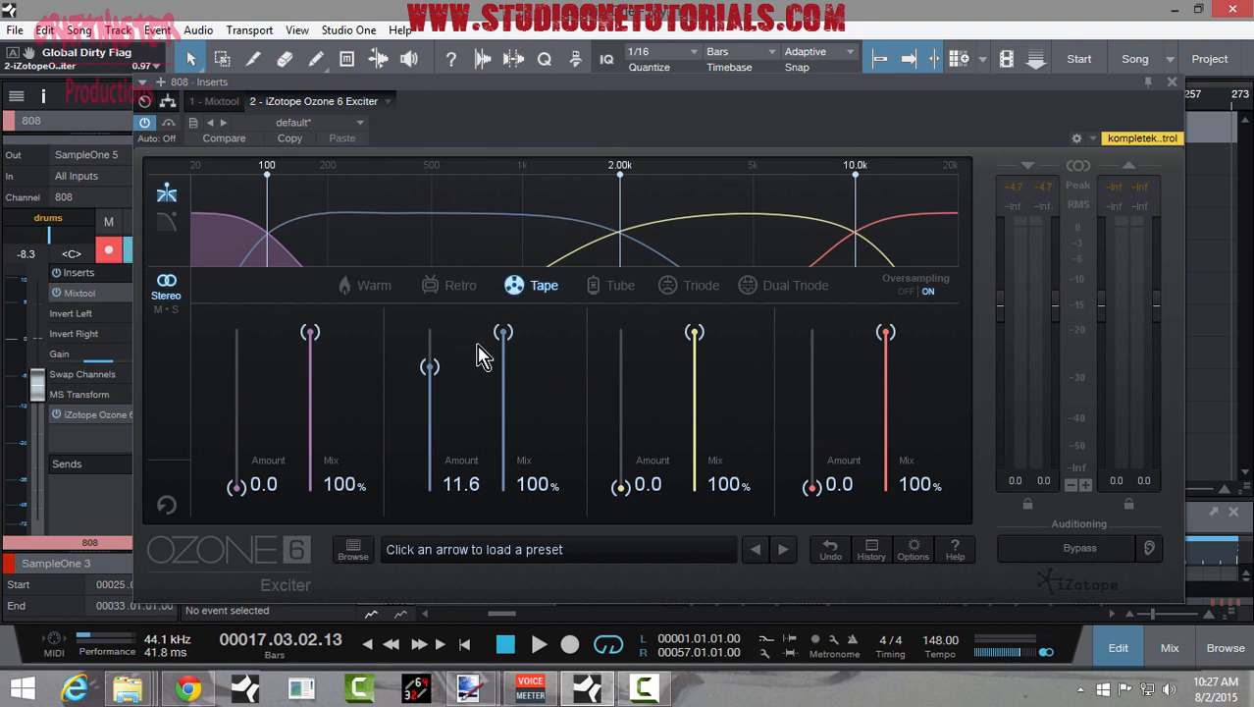
click(1172, 82)
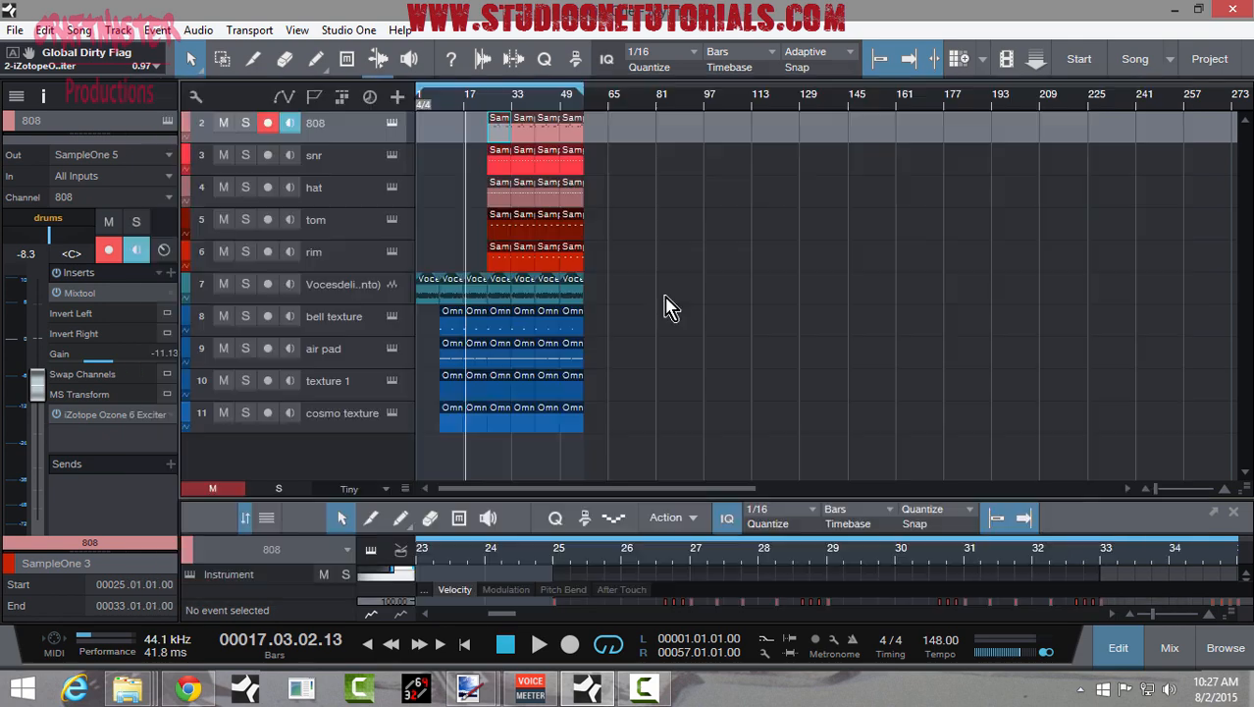
- Play the full arrangement from bar 1, move the loop start to bar 9 during playback, and stop just before bar 41
click(487, 106)
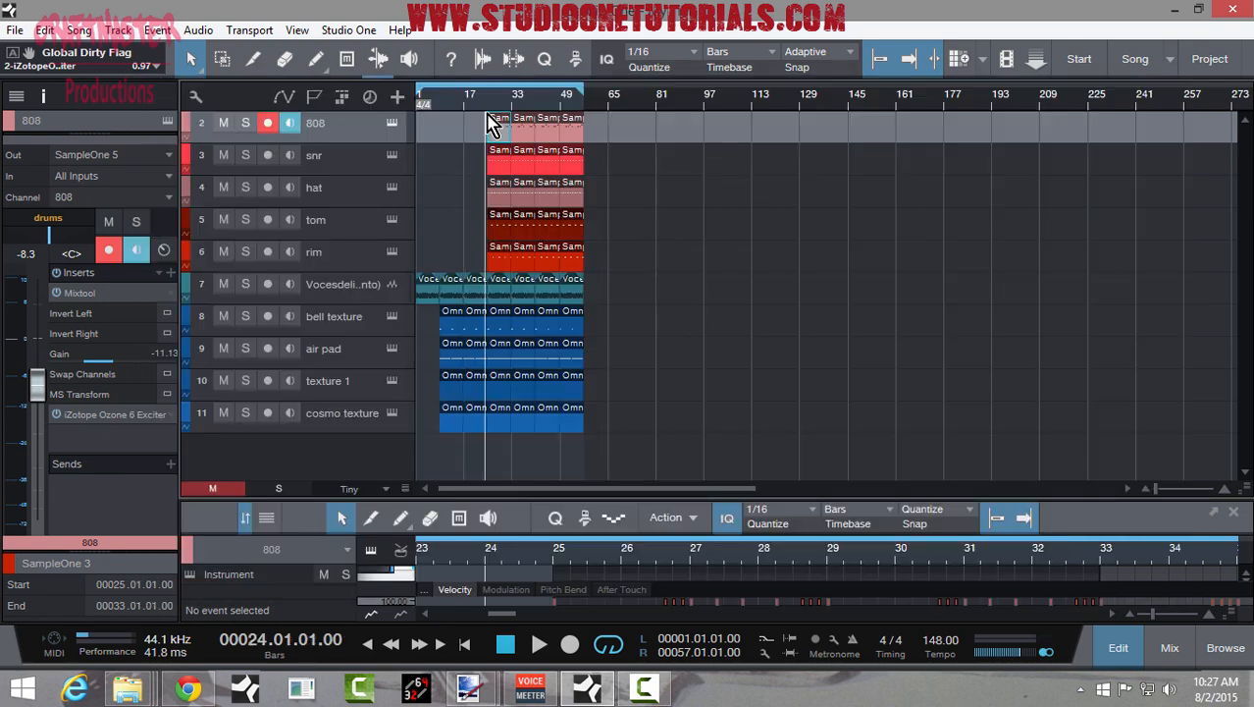
scroll(490, 109, up, 4)
click(486, 106)
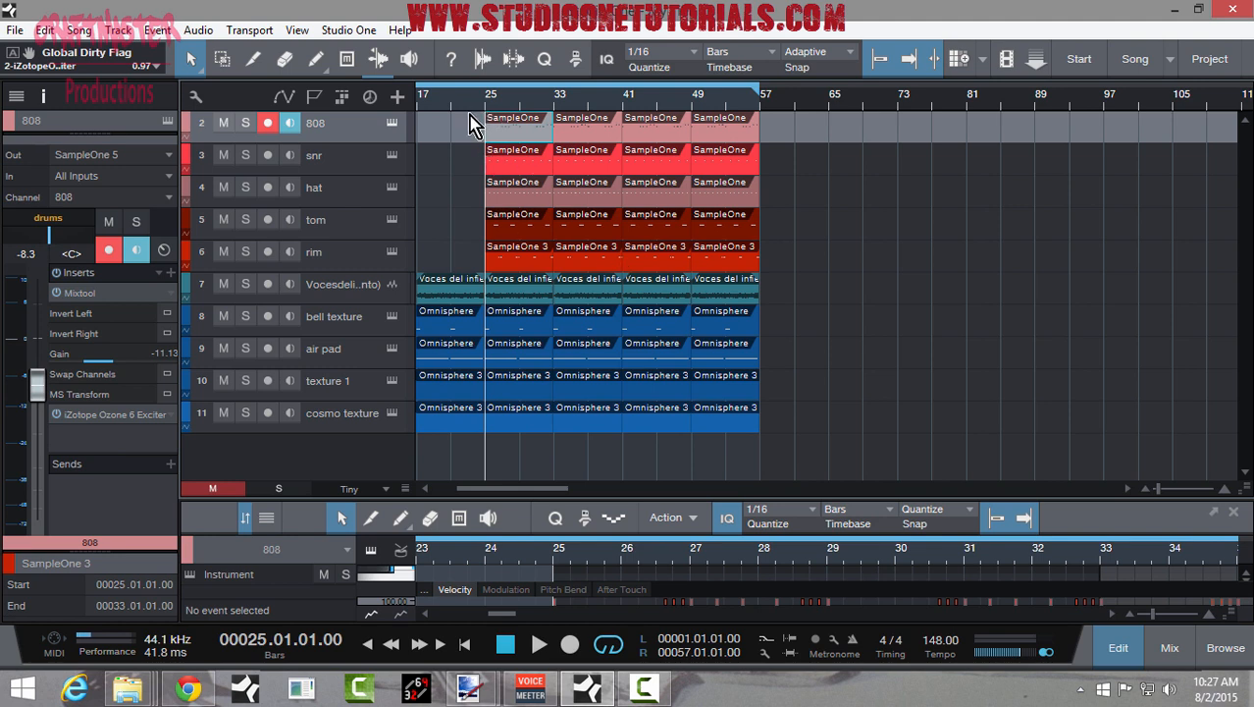
key(Home)
key(space)
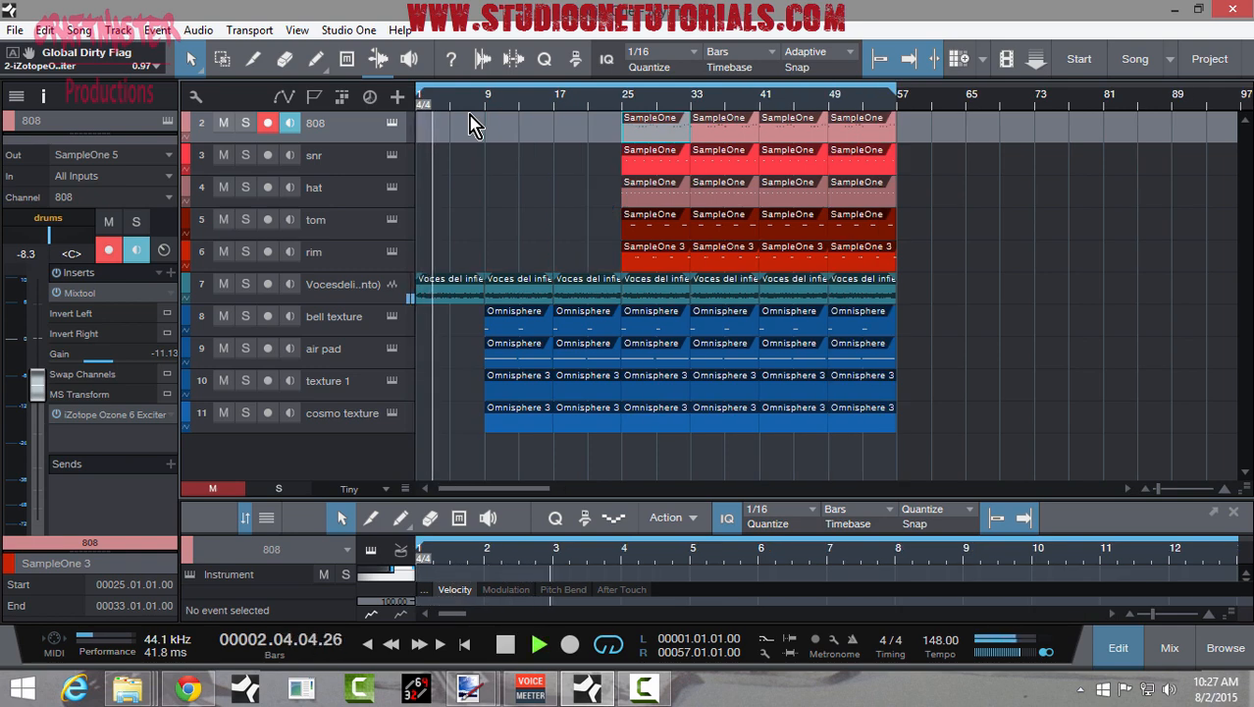
drag(420, 97, 482, 110)
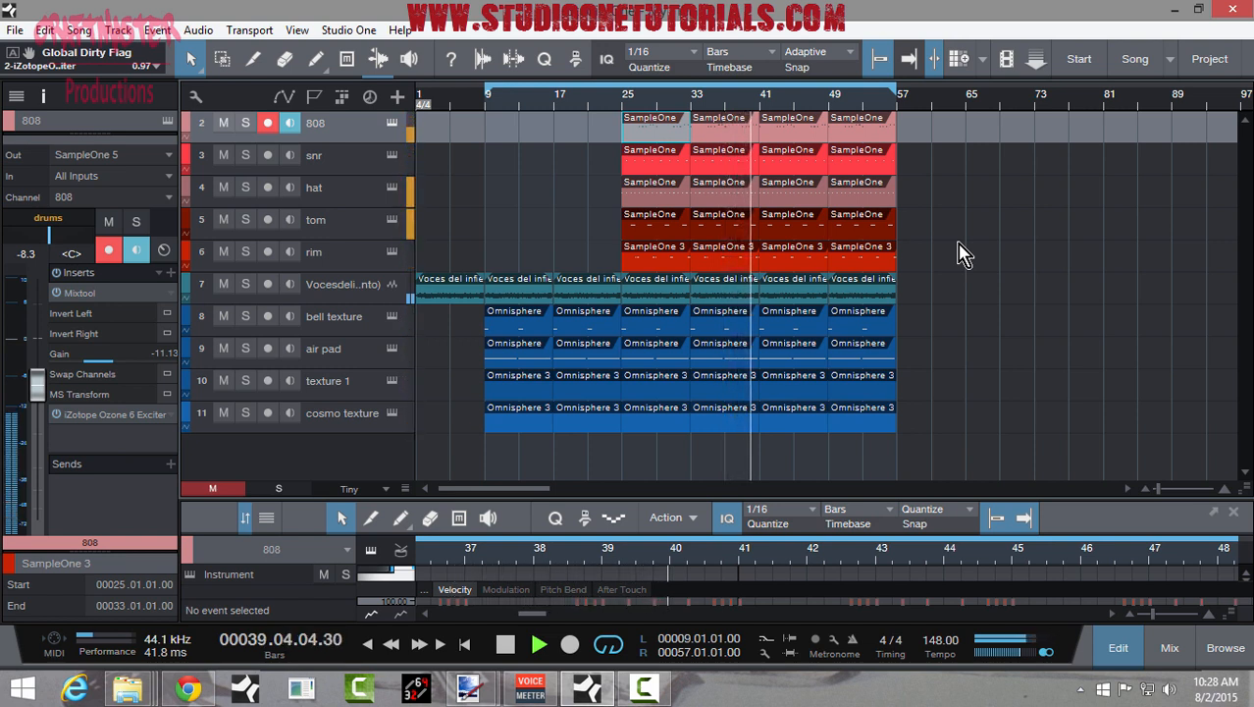
key(space)
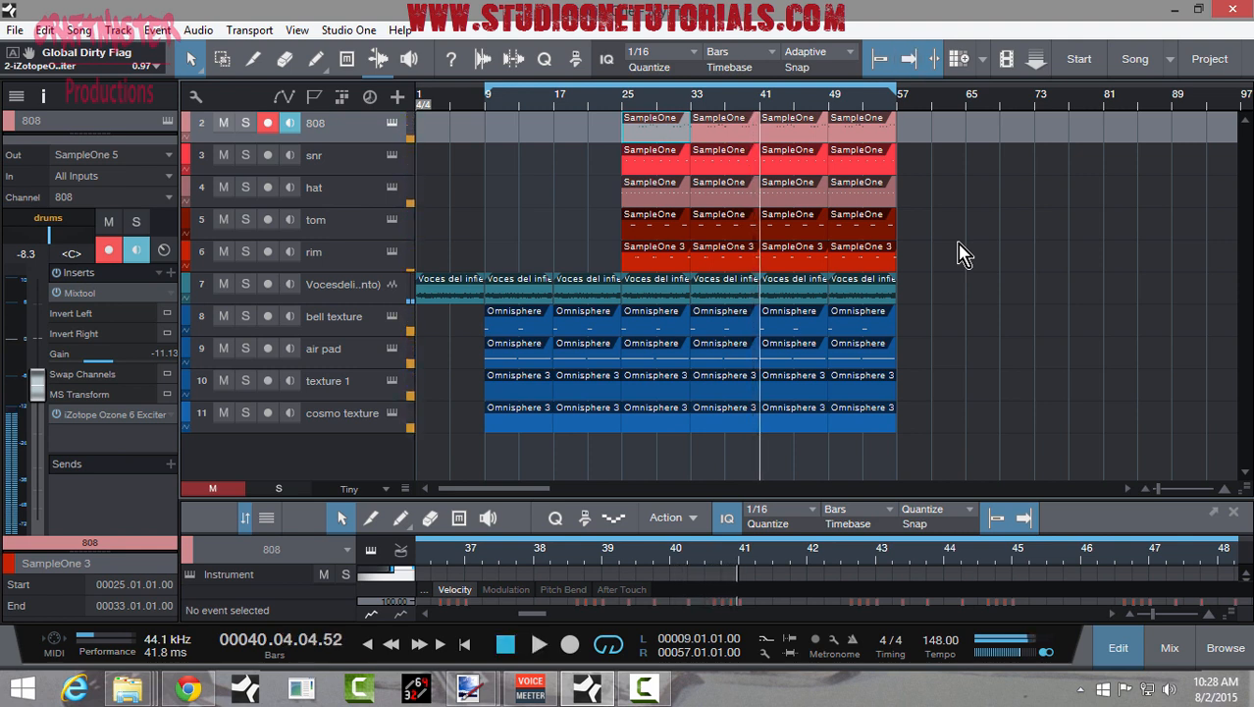